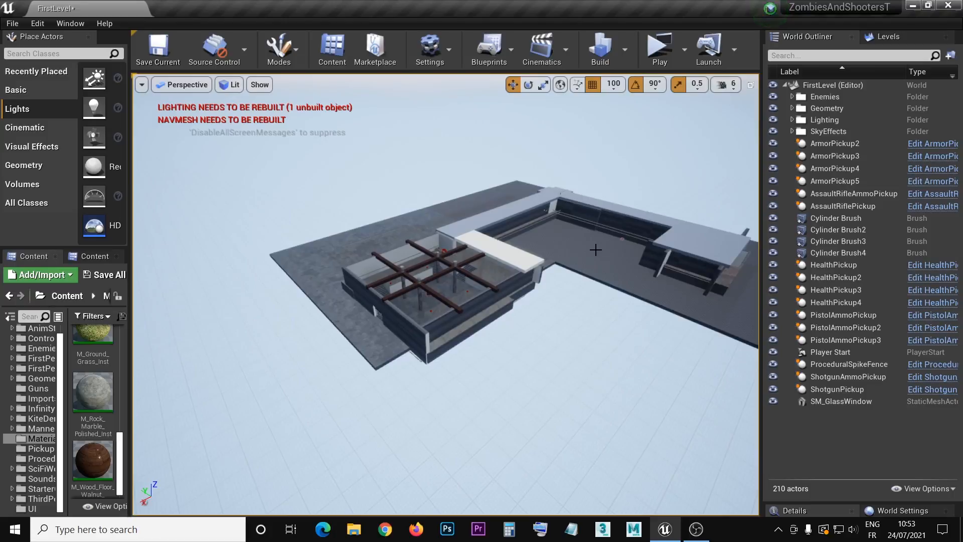
# Select the first three outer-face sections of the long dark wall, starting beneath the white roof slab.
pyautogui.press('w')
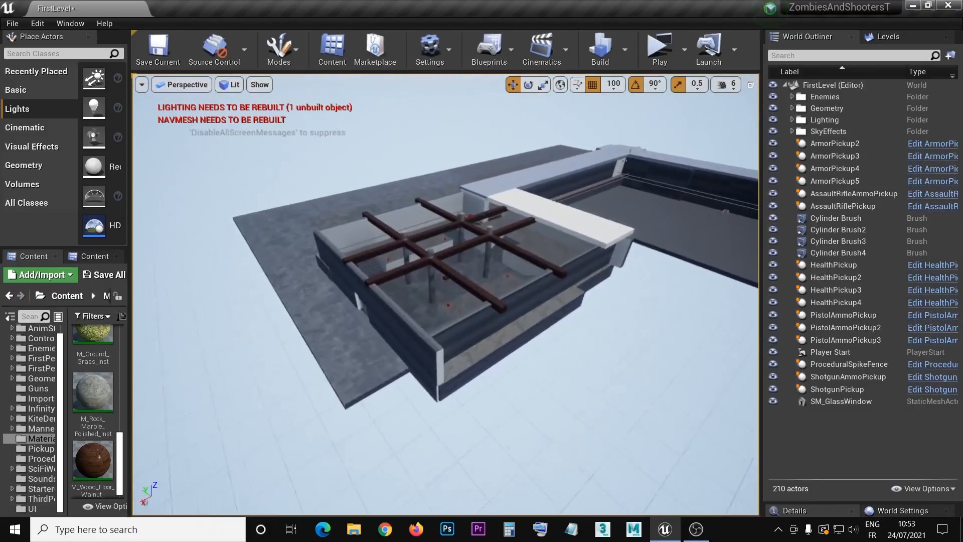
pyautogui.press('w')
pyautogui.press('d')
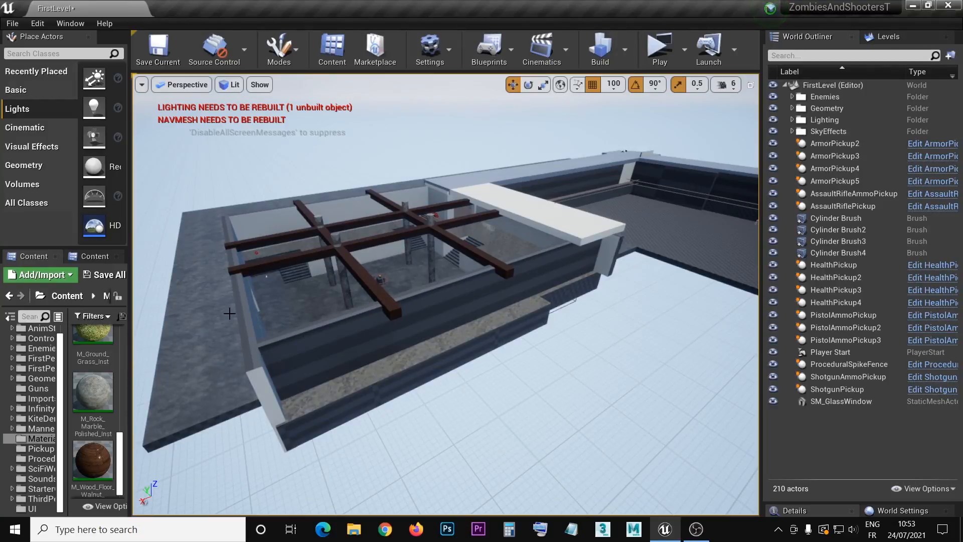
pyautogui.press('d')
pyautogui.moveTo(386, 292)
pyautogui.mouseDown(button='right')
pyautogui.moveTo(352, 290)
pyautogui.moveTo(421, 290)
pyautogui.moveTo(369, 288)
pyautogui.mouseUp(button='right')
pyautogui.press('w')
pyautogui.press('a')
pyautogui.press('d')
pyautogui.press('w')
pyautogui.click(607, 282)
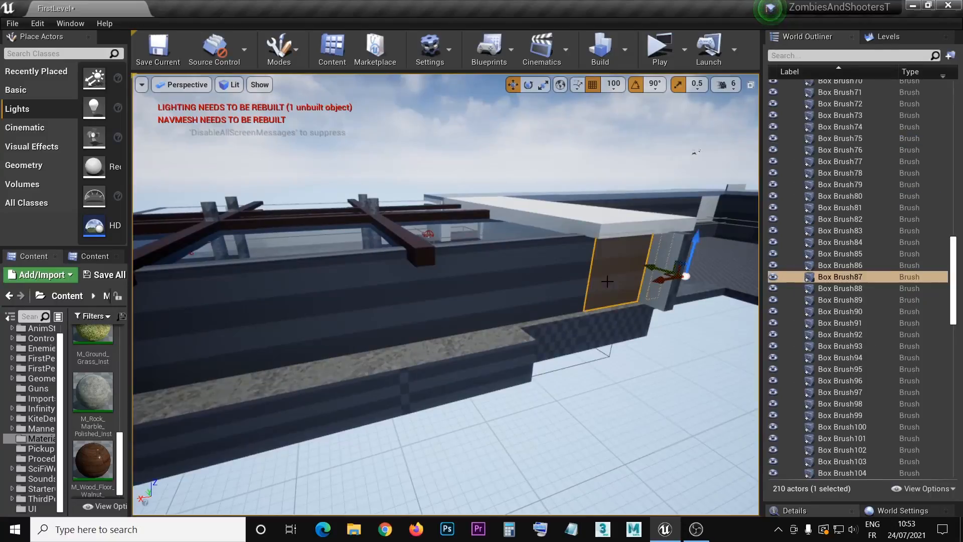
pyautogui.keyDown('ctrl'); pyautogui.click(552, 281); pyautogui.keyUp('ctrl')
pyautogui.keyDown('ctrl'); pyautogui.click(499, 288); pyautogui.keyUp('ctrl')
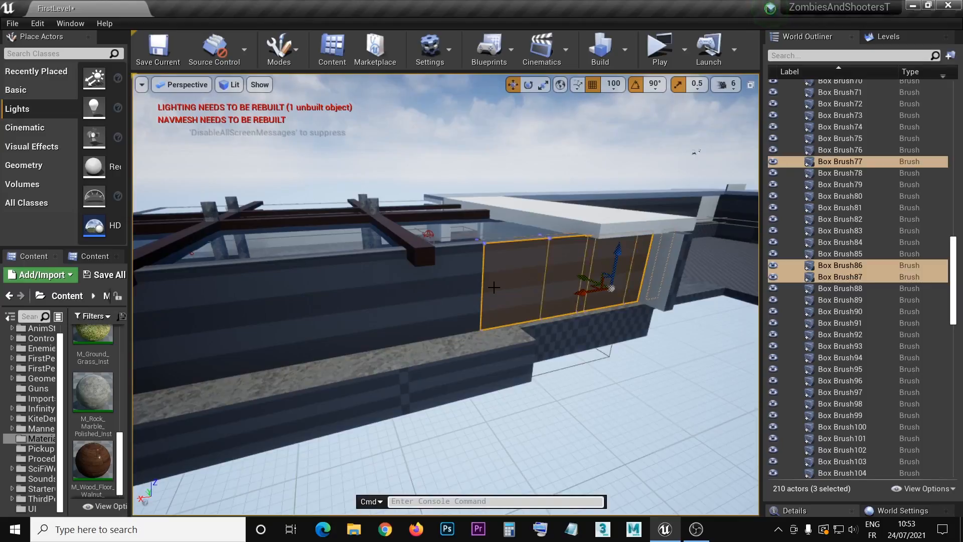
# Turn off the viewport's on-screen messages with the console command disableallscreenmessages.
pyautogui.write('disableallscreenmessages')
pyautogui.press('Return')
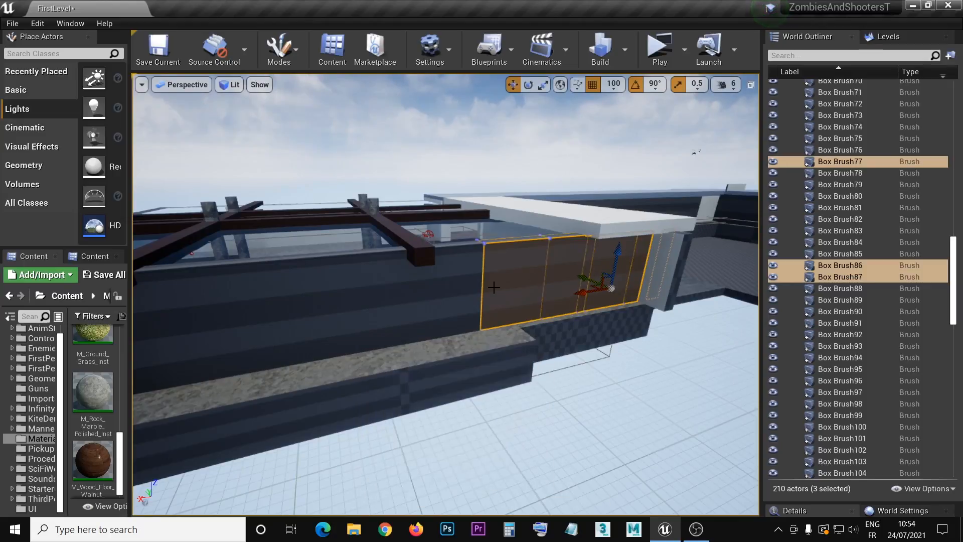
# Add the remaining outer-face sections of the long wall to the selection and apply the M_Basic_Wall_Inst material to them.
pyautogui.keyDown('ctrl'); pyautogui.click(442, 295); pyautogui.keyUp('ctrl')
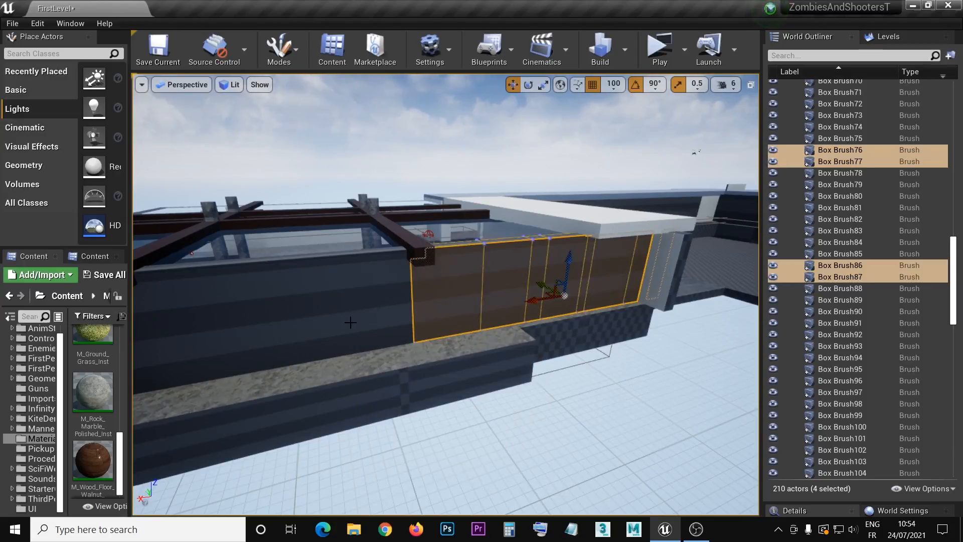
pyautogui.keyDown('ctrl'); pyautogui.click(350, 330); pyautogui.keyUp('ctrl')
pyautogui.moveTo(287, 344); pyautogui.dragTo(434, 337, button='right')
pyautogui.keyDown('ctrl'); pyautogui.click(427, 337); pyautogui.keyUp('ctrl')
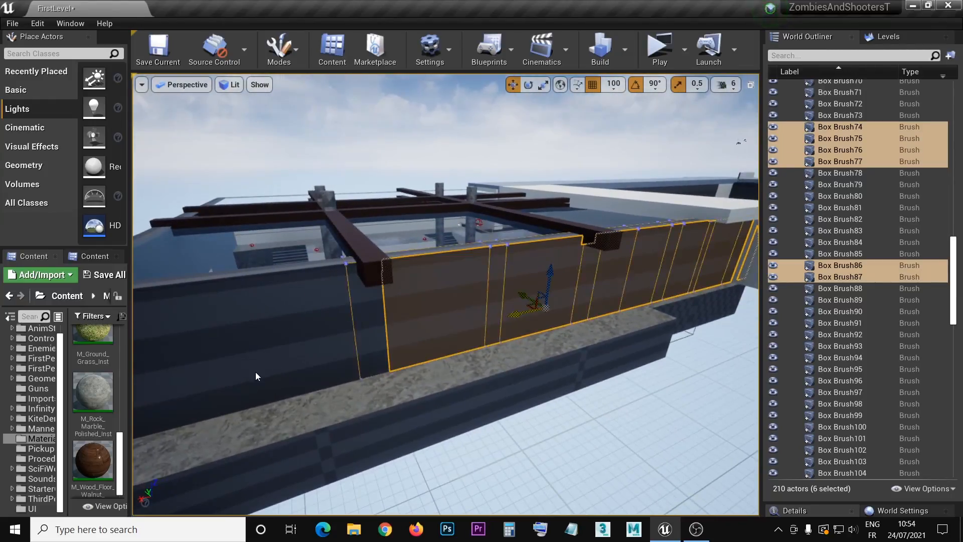
pyautogui.keyDown('ctrl'); pyautogui.click(257, 377); pyautogui.keyUp('ctrl')
pyautogui.keyDown('ctrl'); pyautogui.click(331, 337); pyautogui.keyUp('ctrl')
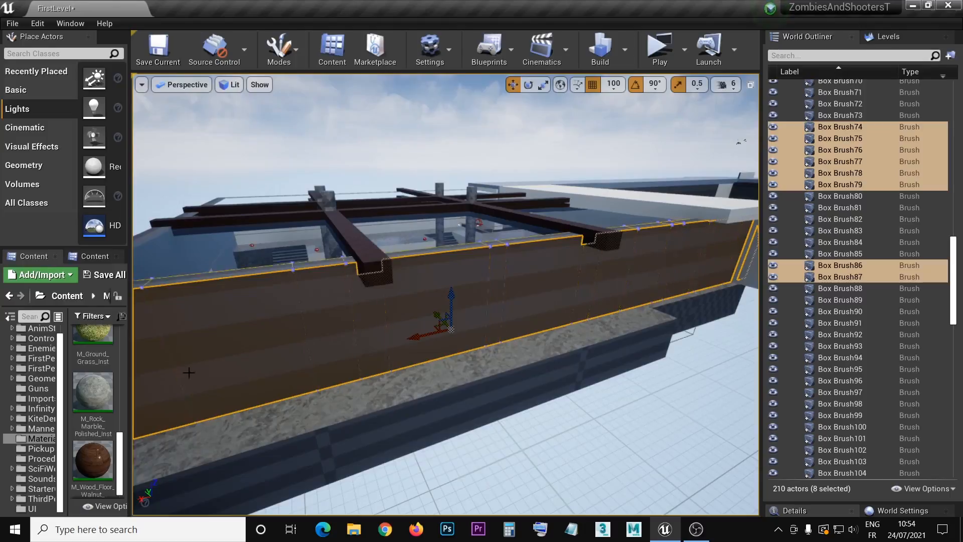
pyautogui.moveTo(129, 346); pyautogui.dragTo(209, 353)
pyautogui.moveTo(200, 447); pyautogui.dragTo(200, 350)
pyautogui.moveTo(153, 437); pyautogui.dragTo(358, 342)
# Apply M_Basic_Wall_Inst to the top faces of the long wall's sections between and beside the wooden beams.
pyautogui.moveTo(399, 284); pyautogui.dragTo(400, 284, button='right')
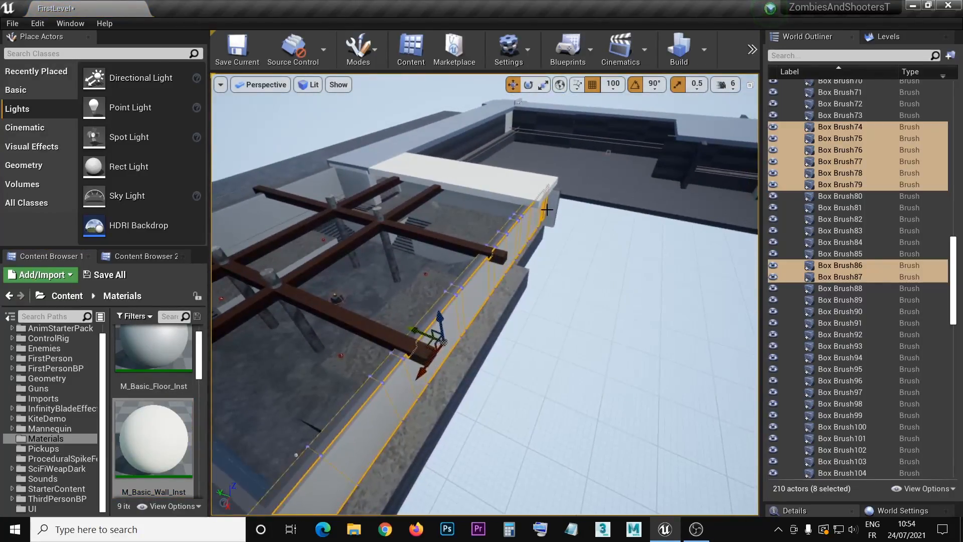
pyautogui.click(523, 208)
pyautogui.keyDown('ctrl'); pyautogui.click(511, 222); pyautogui.keyUp('ctrl')
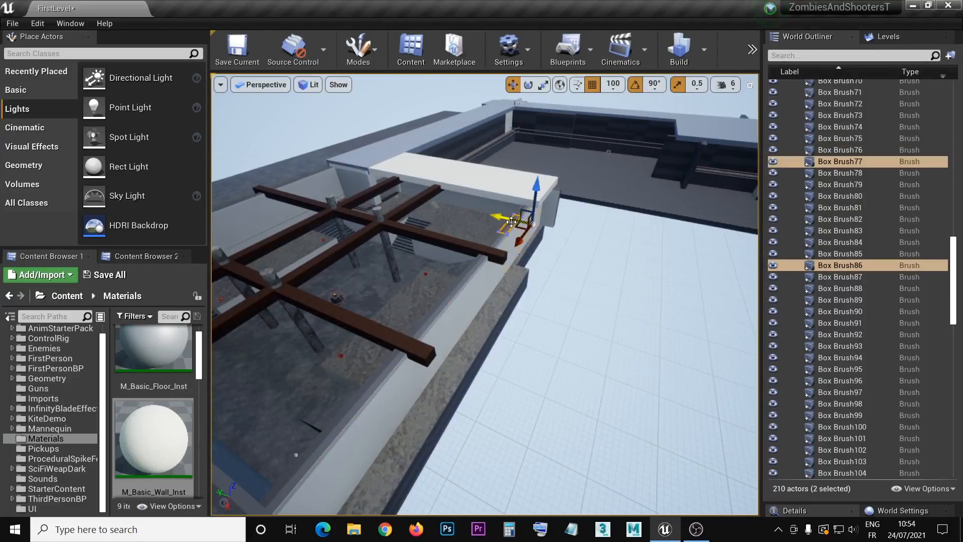
pyautogui.keyDown('ctrl'); pyautogui.click(495, 241); pyautogui.keyUp('ctrl')
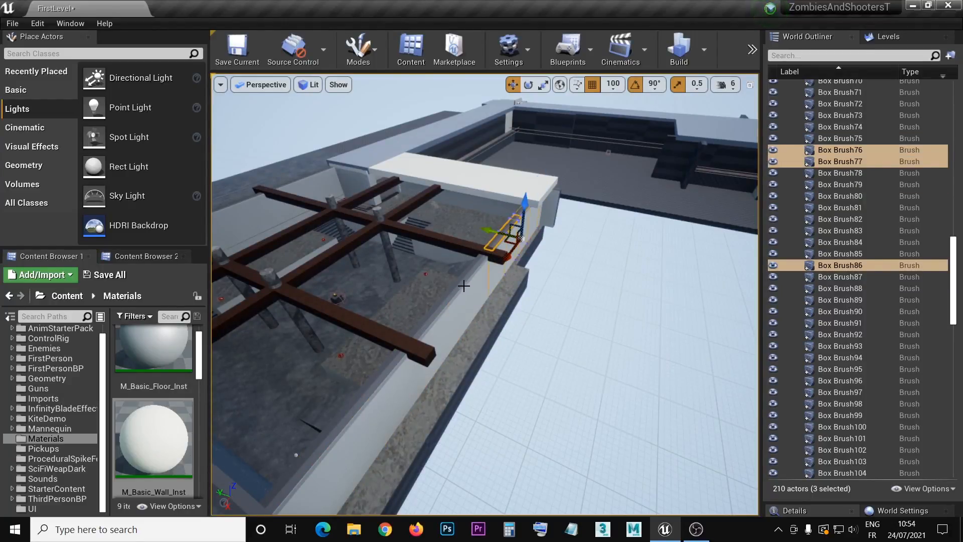
pyautogui.keyDown('ctrl'); pyautogui.click(453, 289); pyautogui.keyUp('ctrl')
pyautogui.keyDown('ctrl'); pyautogui.click(428, 321); pyautogui.keyUp('ctrl')
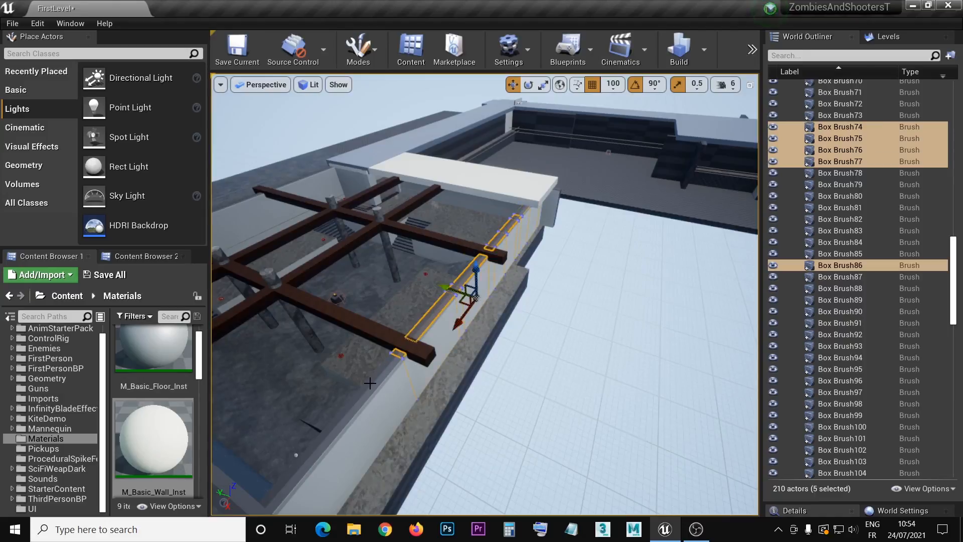
pyautogui.keyDown('ctrl'); pyautogui.click(370, 383); pyautogui.keyUp('ctrl')
pyautogui.keyDown('ctrl'); pyautogui.click(385, 367); pyautogui.keyUp('ctrl')
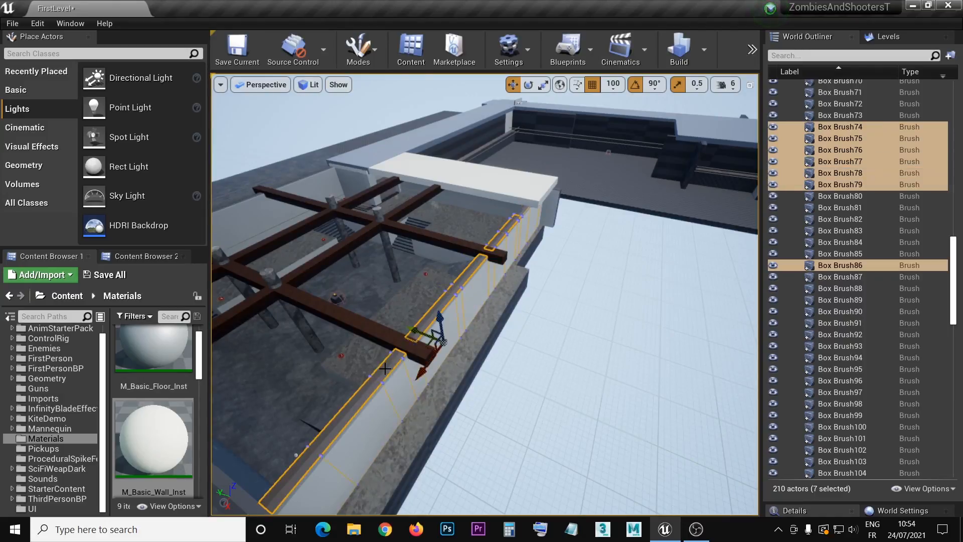
pyautogui.moveTo(153, 437); pyautogui.dragTo(467, 273)
pyautogui.moveTo(151, 441); pyautogui.dragTo(362, 396)
# Apply M_Basic_Wall_Inst to the long wall's remaining top face next to the white roof slab.
pyautogui.moveTo(363, 396); pyautogui.dragTo(462, 347, button='right')
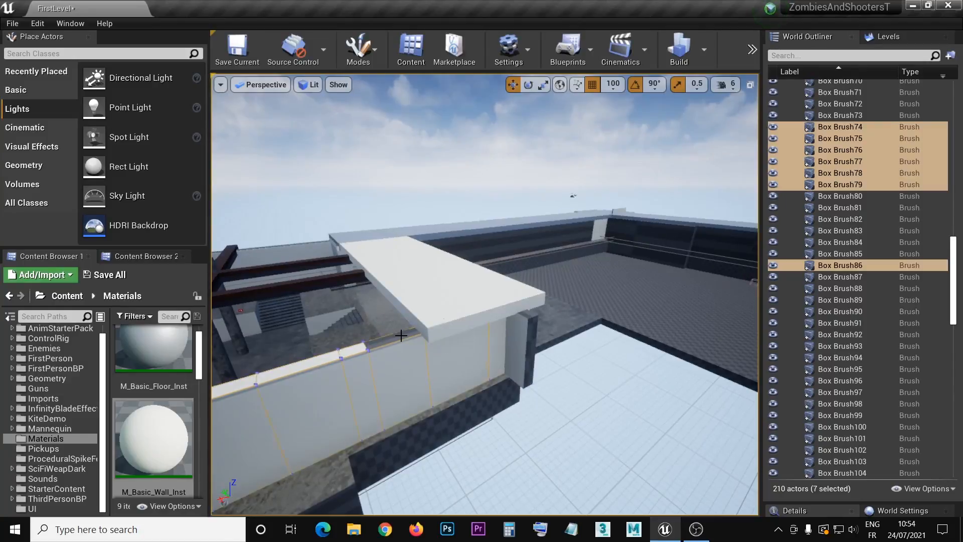
pyautogui.click(401, 335)
pyautogui.moveTo(121, 451); pyautogui.dragTo(379, 341)
# Apply M_Basic_Wall_Inst to the outer-face sections of the adjoining gate-side wall near its corner with the long wall.
pyautogui.moveTo(379, 341)
pyautogui.mouseDown(button='right')
pyautogui.moveTo(361, 342)
pyautogui.moveTo(368, 363)
pyautogui.moveTo(387, 355)
pyautogui.mouseUp(button='right')
pyautogui.click(427, 348)
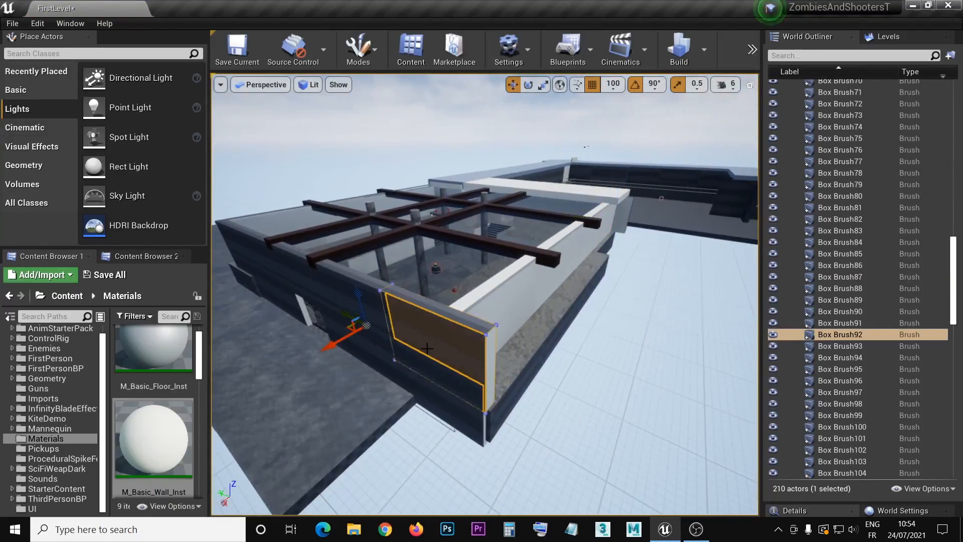
pyautogui.keyDown('ctrl'); pyautogui.click(337, 296); pyautogui.keyUp('ctrl')
pyautogui.keyDown('ctrl'); pyautogui.click(459, 411); pyautogui.keyUp('ctrl')
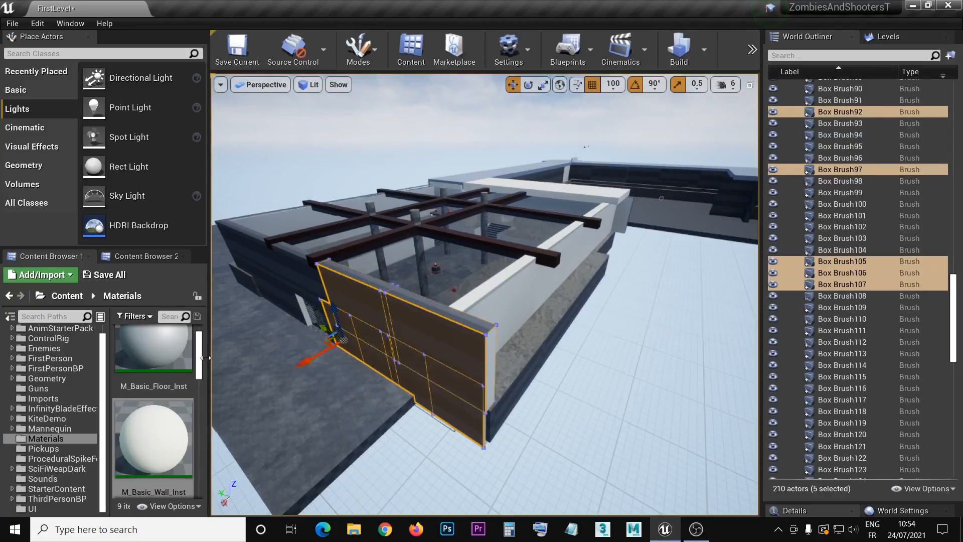
pyautogui.moveTo(153, 439); pyautogui.dragTo(386, 354)
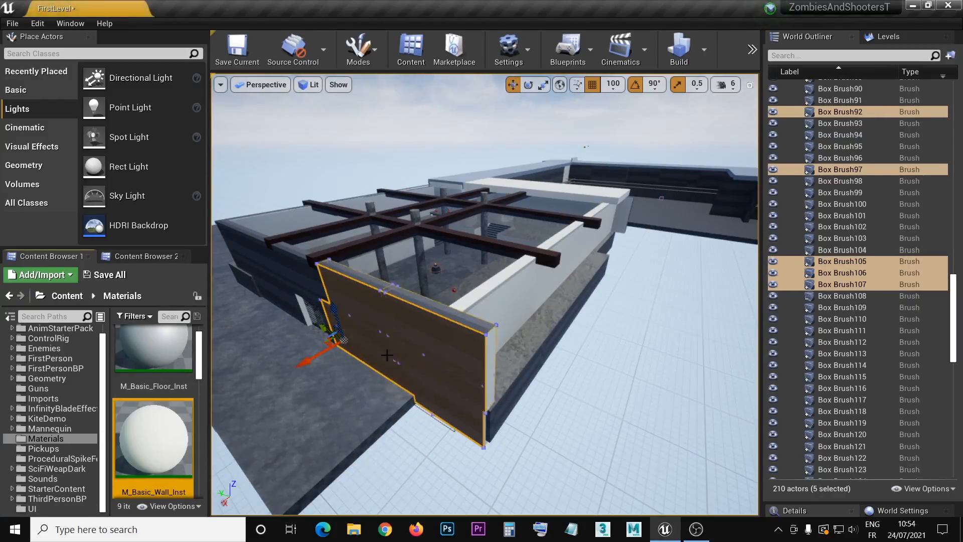
pyautogui.moveTo(153, 437); pyautogui.dragTo(461, 339)
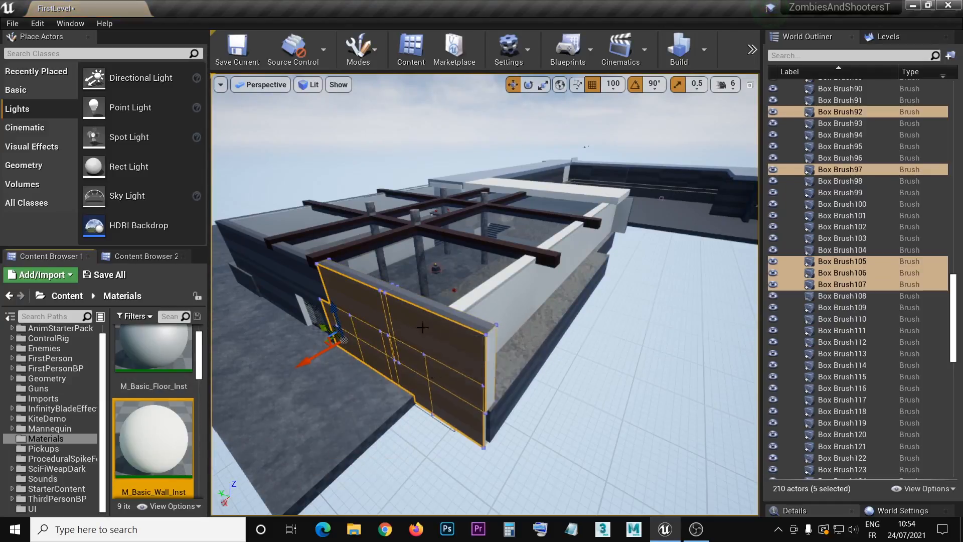
# Apply M_Basic_Wall_Inst to the top faces of the gate-side wall's two sections nearest the painted corner.
pyautogui.click(421, 305)
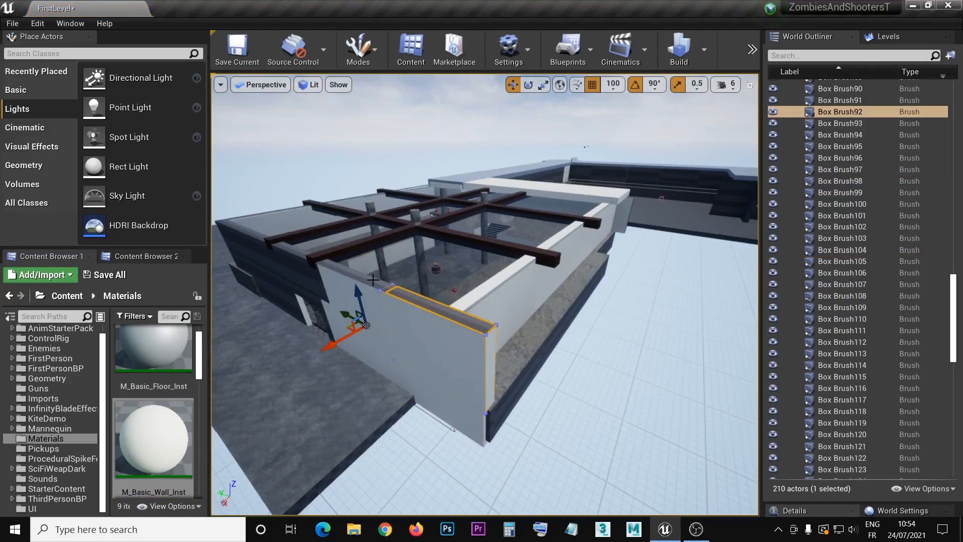
pyautogui.moveTo(172, 422); pyautogui.dragTo(278, 296)
pyautogui.moveTo(374, 280); pyautogui.dragTo(340, 301)
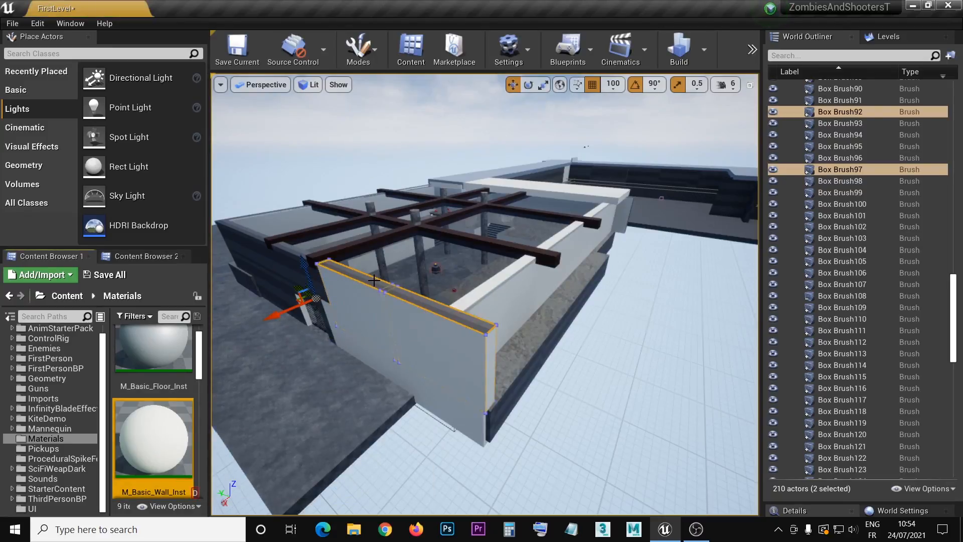
pyautogui.moveTo(340, 301); pyautogui.dragTo(346, 321, button='right')
pyautogui.moveTo(153, 436); pyautogui.dragTo(373, 286)
# Apply M_Basic_Wall_Inst to the remaining top faces of the gate-side wall, from the beams to the far corner.
pyautogui.moveTo(374, 286); pyautogui.dragTo(431, 381, button='right')
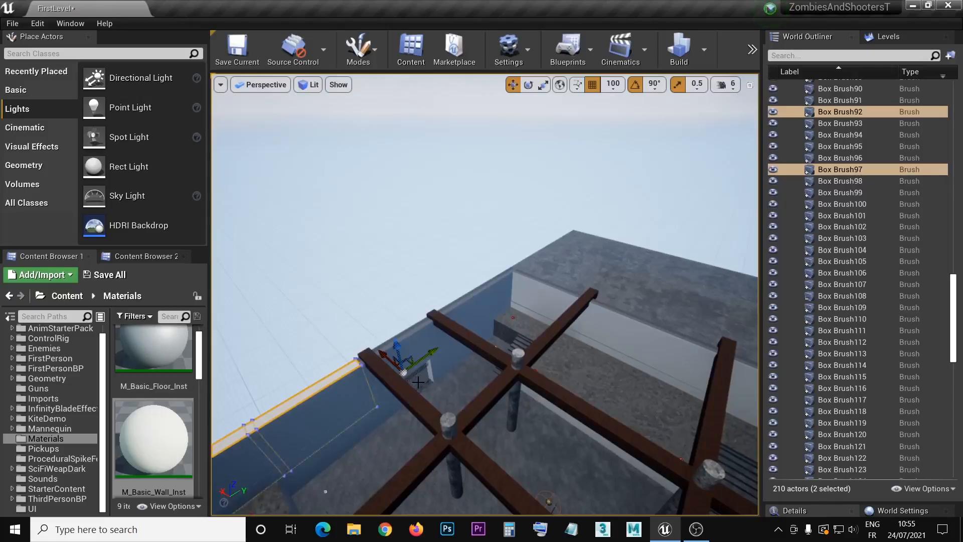
pyautogui.click(410, 329)
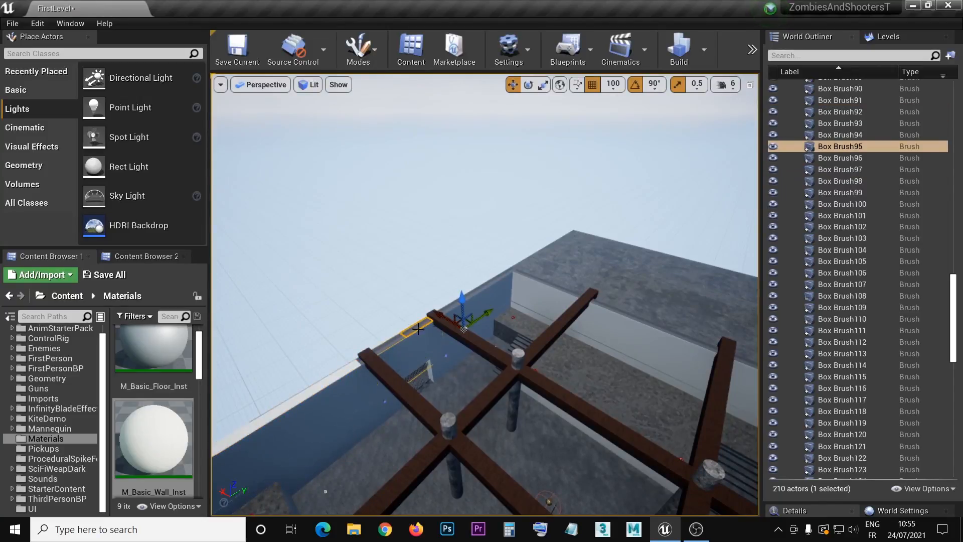
pyautogui.click(391, 343)
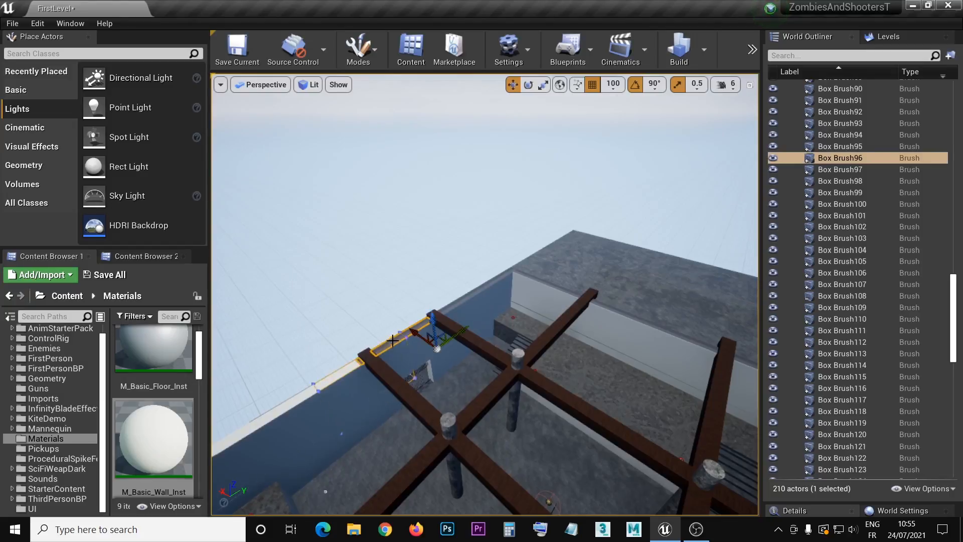
pyautogui.keyDown('ctrl'); pyautogui.click(497, 283); pyautogui.keyUp('ctrl')
pyautogui.keyDown('ctrl'); pyautogui.click(456, 302); pyautogui.keyUp('ctrl')
pyautogui.moveTo(184, 436)
pyautogui.mouseDown()
pyautogui.moveTo(469, 303)
pyautogui.moveTo(462, 300)
pyautogui.mouseUp()
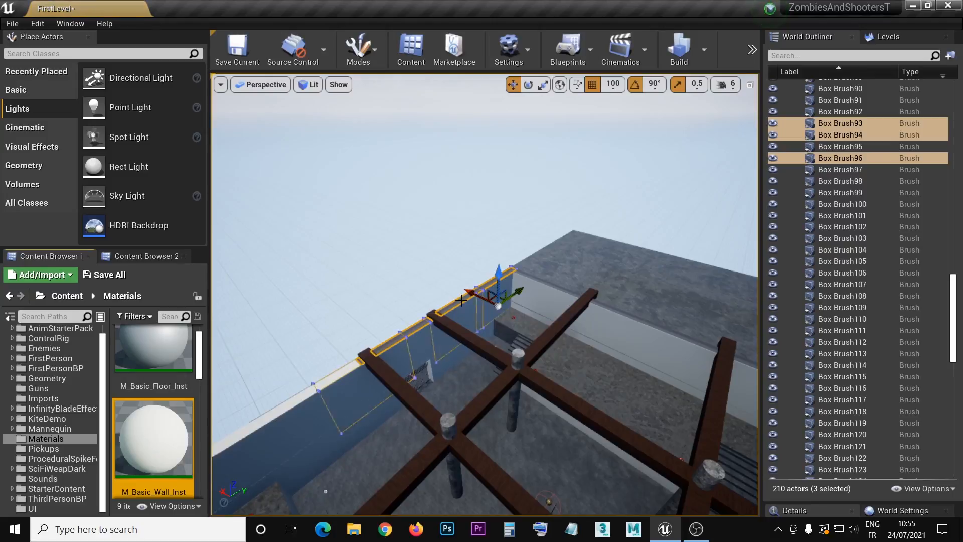
# Apply M_Basic_Wall_Inst to the upper outer-face sections of the gate-side wall above the entrance.
pyautogui.press('f')
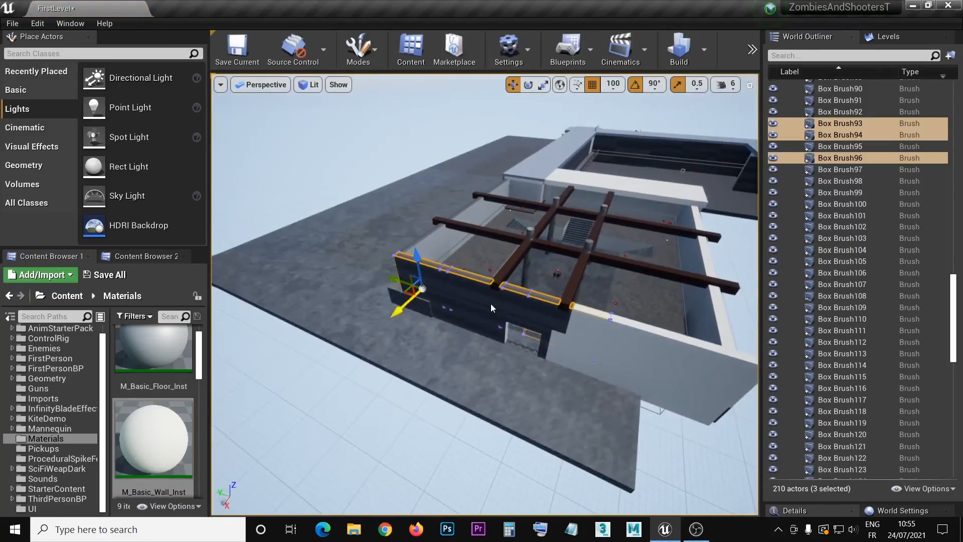
pyautogui.keyDown('ctrl'); pyautogui.click(512, 304); pyautogui.keyUp('ctrl')
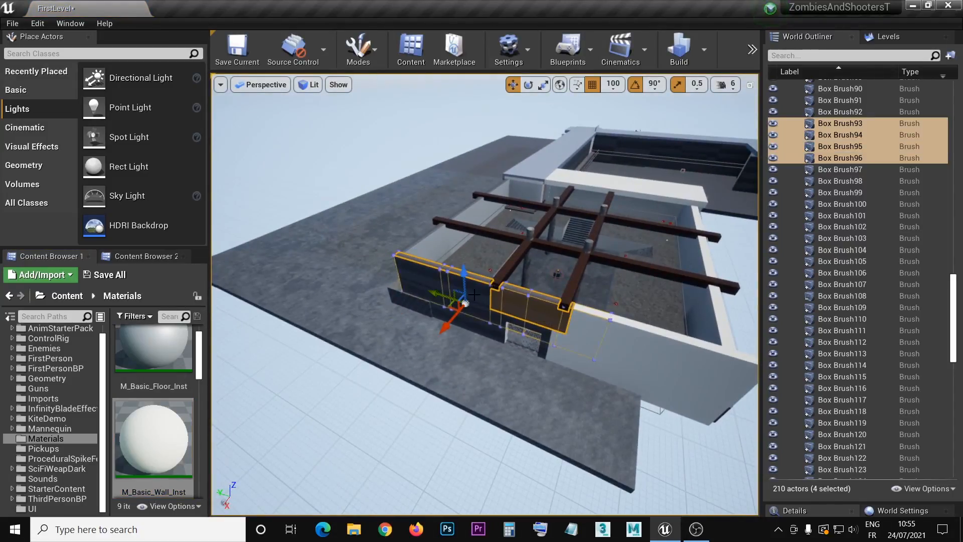
pyautogui.moveTo(156, 436)
pyautogui.mouseDown()
pyautogui.moveTo(462, 280)
pyautogui.moveTo(451, 288)
pyautogui.moveTo(453, 322)
pyautogui.mouseUp()
# Apply M_Basic_Wall_Inst to the two lower wall panels between the gate and the far corner.
pyautogui.moveTo(453, 322); pyautogui.dragTo(454, 306, button='right')
pyautogui.click(488, 311)
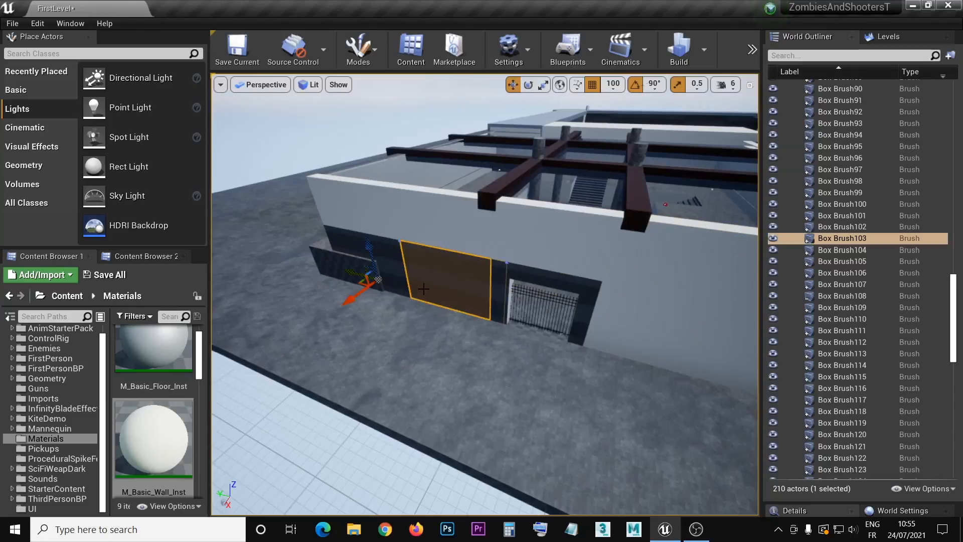
pyautogui.keyDown('ctrl'); pyautogui.click(395, 266); pyautogui.keyUp('ctrl')
pyautogui.moveTo(155, 436)
pyautogui.mouseDown()
pyautogui.moveTo(390, 288)
pyautogui.moveTo(390, 270)
pyautogui.mouseUp()
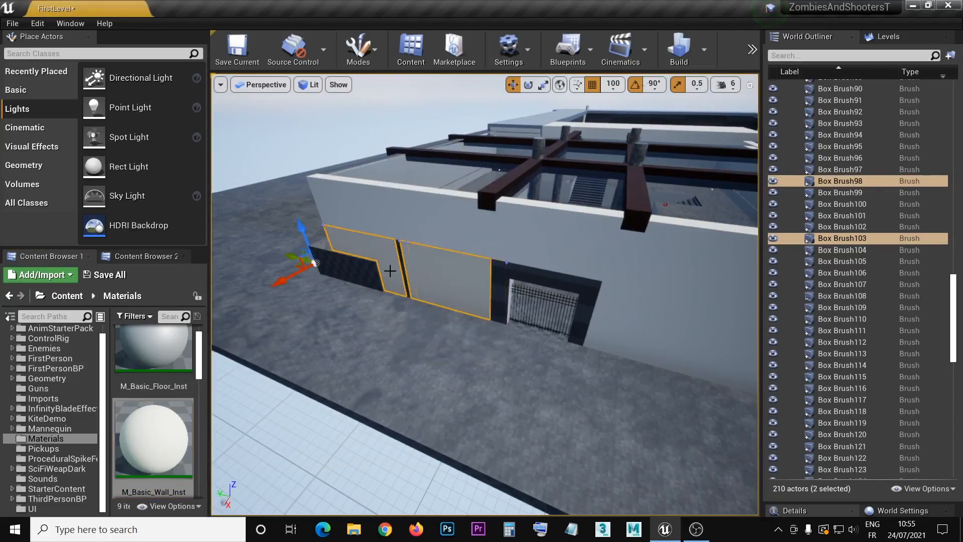
# Apply M_Basic_Wall_Inst to the wall surface around the gate and to the narrow dark strip between the lower panels.
pyautogui.click(579, 293)
pyautogui.moveTo(153, 441)
pyautogui.mouseDown()
pyautogui.moveTo(508, 314)
pyautogui.moveTo(502, 280)
pyautogui.mouseUp()
pyautogui.press('a')
pyautogui.moveTo(462, 287); pyautogui.dragTo(522, 275, button='right')
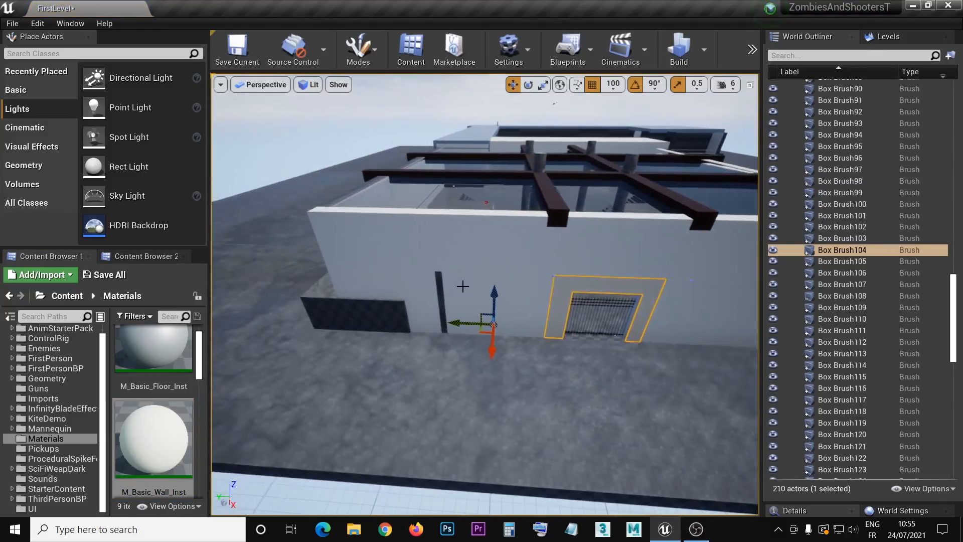
pyautogui.click(441, 281)
pyautogui.moveTo(191, 440)
pyautogui.mouseDown()
pyautogui.moveTo(457, 313)
pyautogui.moveTo(443, 301)
pyautogui.mouseUp()
# Apply M_Basic_Wall_Inst to the outer and top faces of the opposite long wall's sections, from the painted corner past the beams.
pyautogui.press('a')
pyautogui.moveTo(442, 359); pyautogui.dragTo(461, 370, button='right')
pyautogui.press('s')
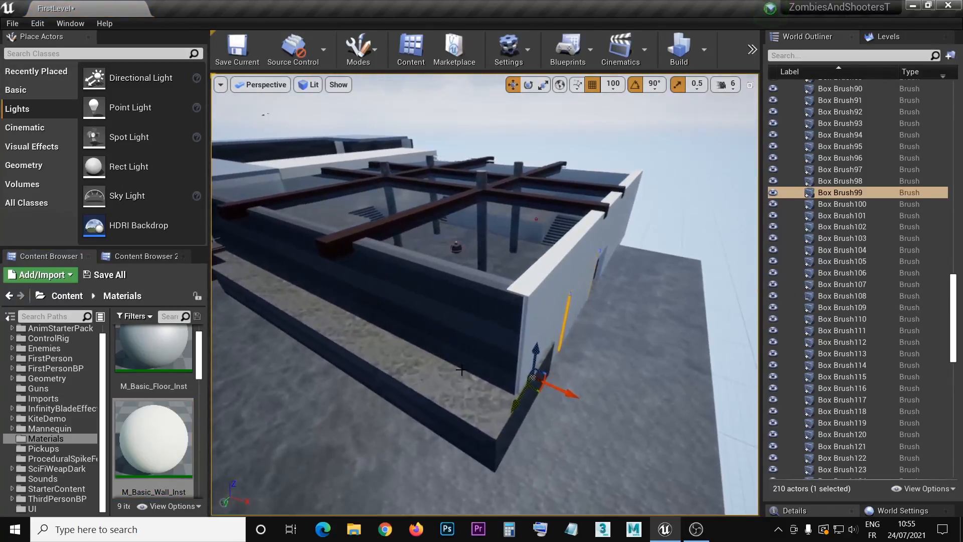
pyautogui.click(485, 359)
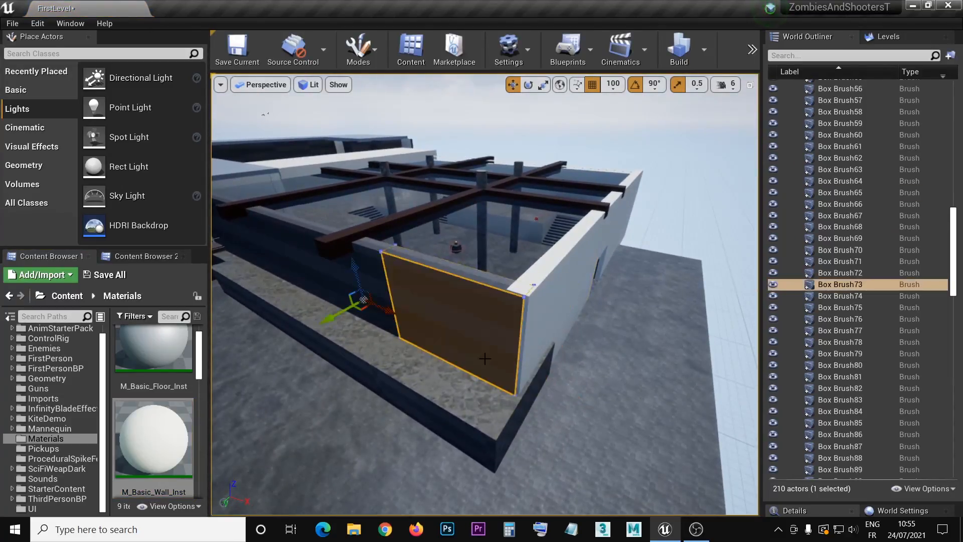
pyautogui.keyDown('ctrl'); pyautogui.click(322, 275); pyautogui.keyUp('ctrl')
pyautogui.keyDown('ctrl'); pyautogui.click(257, 249); pyautogui.keyUp('ctrl')
pyautogui.keyDown('ctrl'); pyautogui.click(275, 256); pyautogui.keyUp('ctrl')
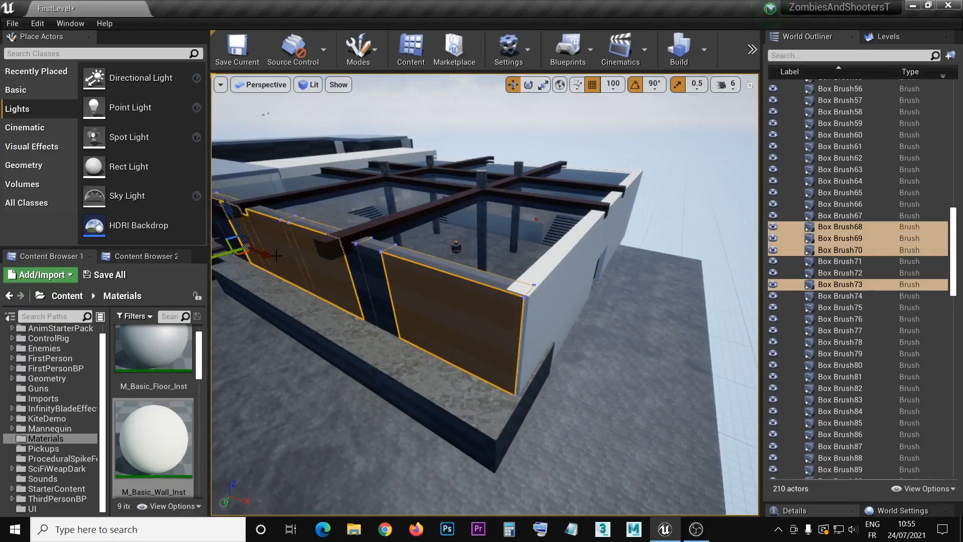
pyautogui.keyDown('ctrl'); pyautogui.click(367, 297); pyautogui.keyUp('ctrl')
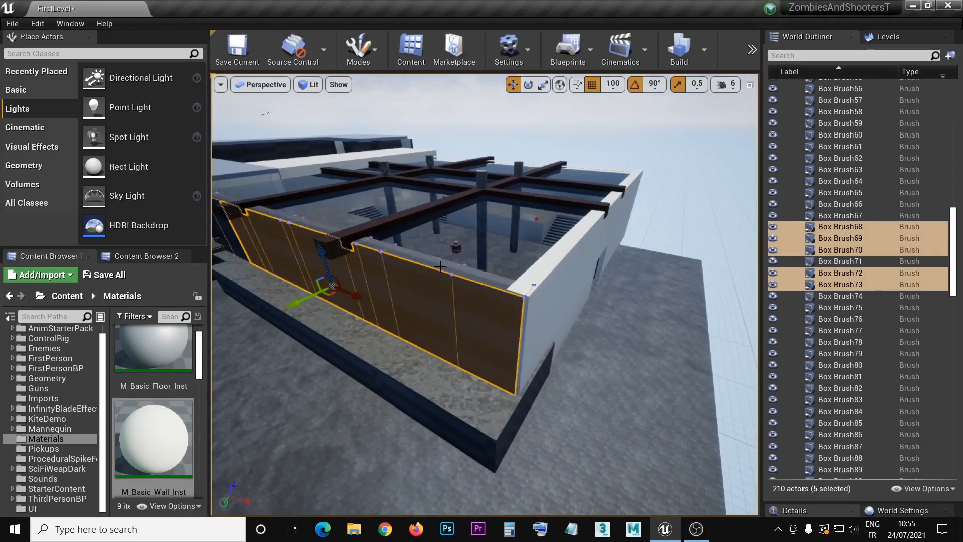
pyautogui.keyDown('ctrl'); pyautogui.click(441, 266); pyautogui.keyUp('ctrl')
pyautogui.keyDown('ctrl'); pyautogui.click(442, 266); pyautogui.keyUp('ctrl')
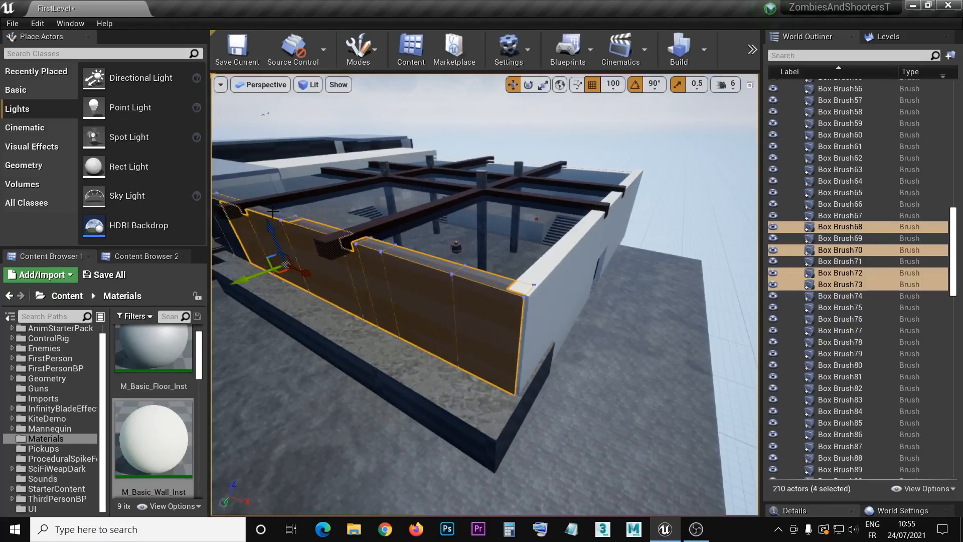
pyautogui.moveTo(171, 448); pyautogui.dragTo(326, 278)
pyautogui.moveTo(326, 277); pyautogui.dragTo(414, 268, button='right')
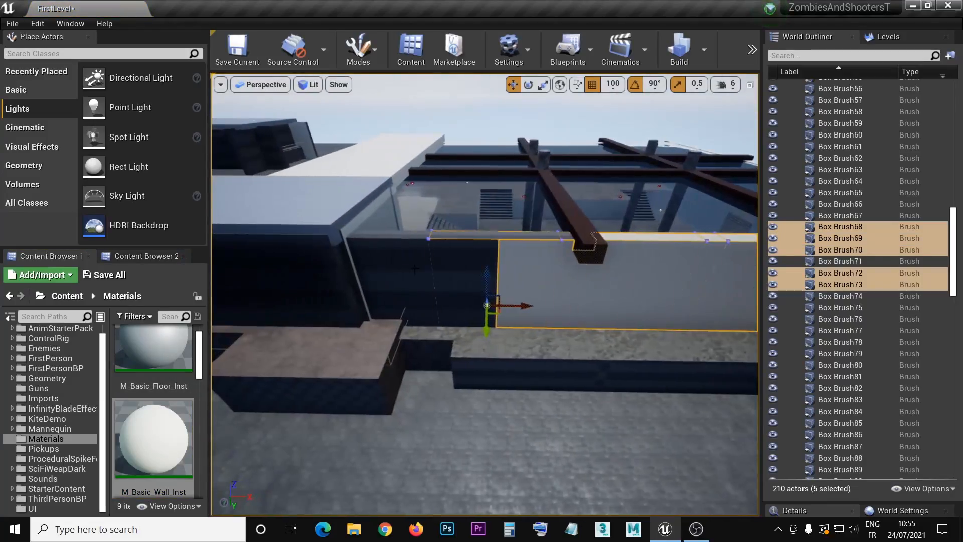
# Apply M_Basic_Wall_Inst to the remaining dark wall section between the painted long wall and the neighbouring building's corner.
pyautogui.click(456, 281)
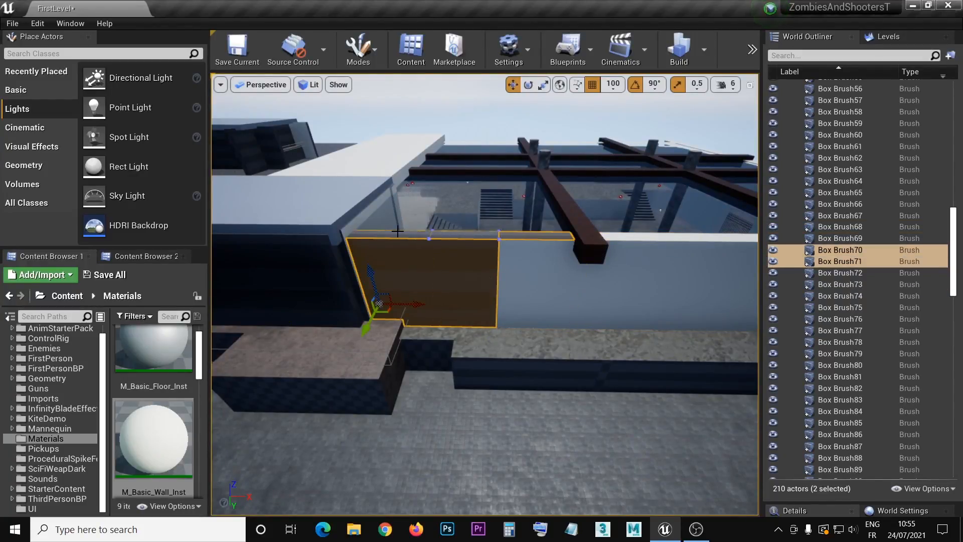
pyautogui.moveTo(153, 432); pyautogui.dragTo(429, 274)
# Apply M_Rock_Marble_Polished_Inst to the dark side face at the end of the low ledge outside the beam-topped building.
pyautogui.moveTo(429, 275)
pyautogui.mouseDown(button='right')
pyautogui.moveTo(401, 331)
pyautogui.moveTo(406, 321)
pyautogui.moveTo(422, 336)
pyautogui.moveTo(402, 332)
pyautogui.moveTo(412, 331)
pyautogui.mouseUp(button='right')
pyautogui.moveTo(450, 287); pyautogui.dragTo(451, 287, button='right')
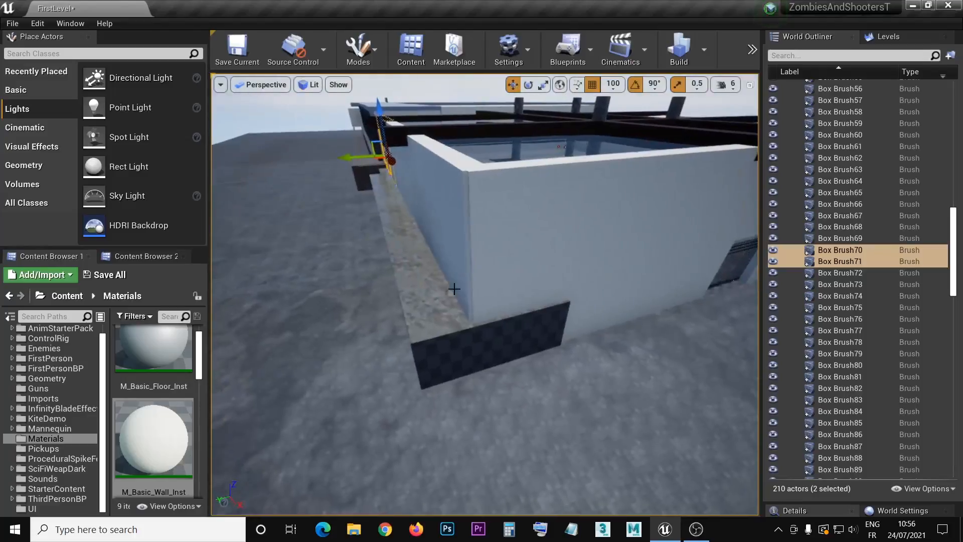
pyautogui.click(516, 343)
pyautogui.press('f')
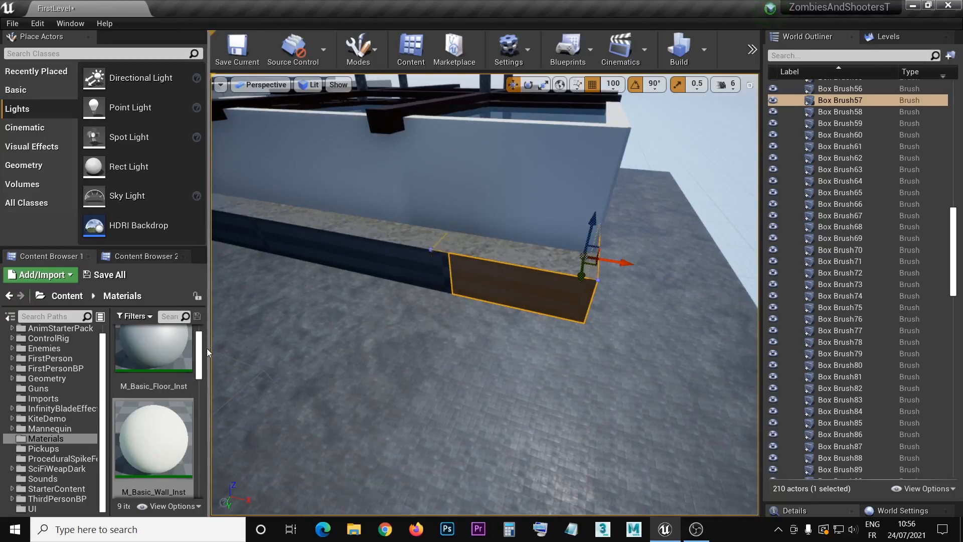
pyautogui.scroll(-5, 191, 381)
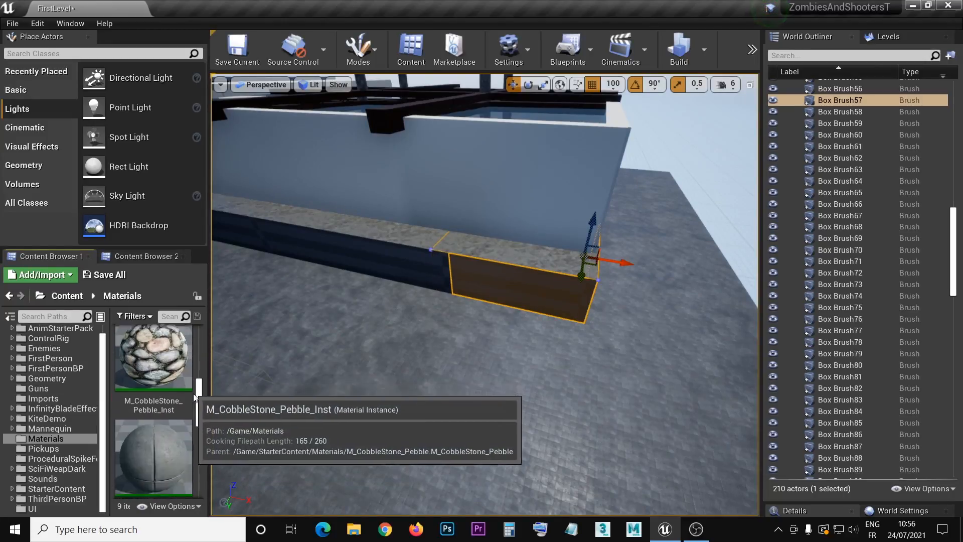
pyautogui.moveTo(198, 427); pyautogui.dragTo(197, 456)
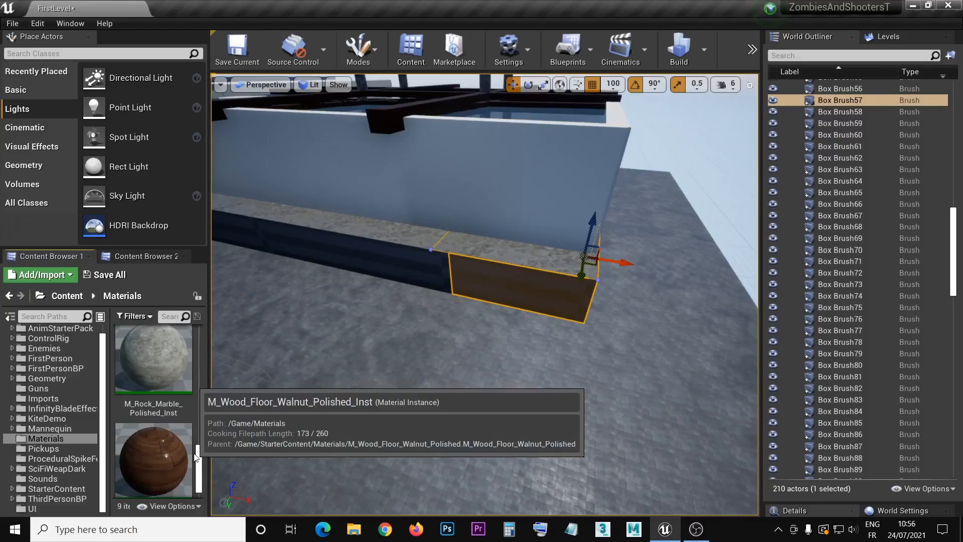
pyautogui.moveTo(153, 371)
pyautogui.mouseDown()
pyautogui.moveTo(460, 286)
pyautogui.moveTo(515, 284)
pyautogui.mouseUp()
# Widen the viewport, bring the whole level into view and switch the editor to Landscape mode.
pyautogui.moveTo(515, 284)
pyautogui.mouseDown(button='right')
pyautogui.moveTo(456, 276)
pyautogui.moveTo(451, 316)
pyautogui.mouseUp(button='right')
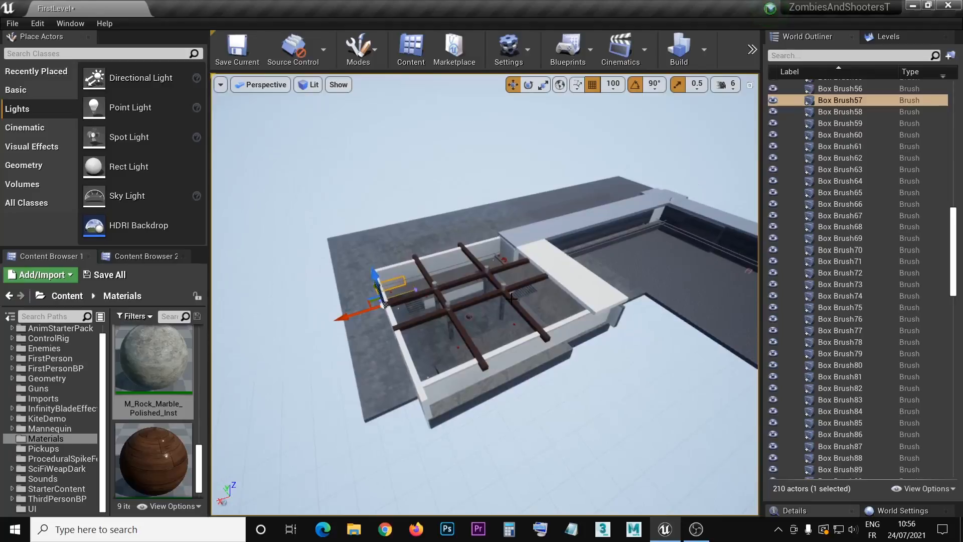
pyautogui.moveTo(209, 170); pyautogui.dragTo(169, 171)
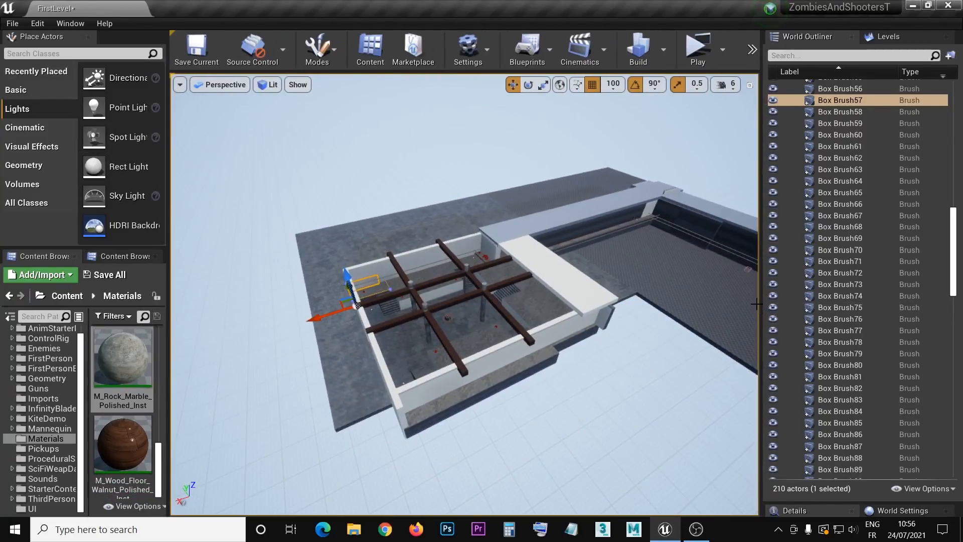
pyautogui.moveTo(762, 304); pyautogui.dragTo(836, 304)
pyautogui.moveTo(501, 326); pyautogui.dragTo(351, 174, button='right')
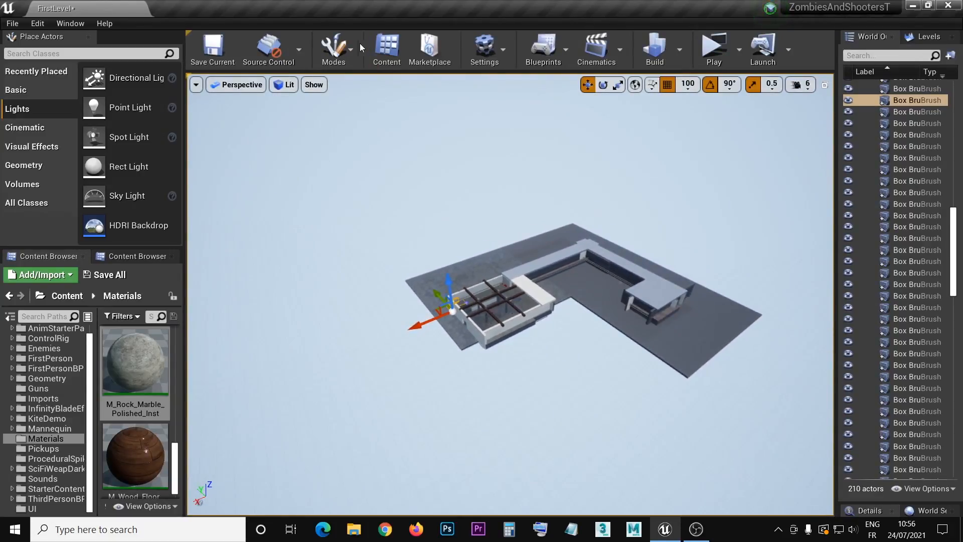
pyautogui.click(348, 50)
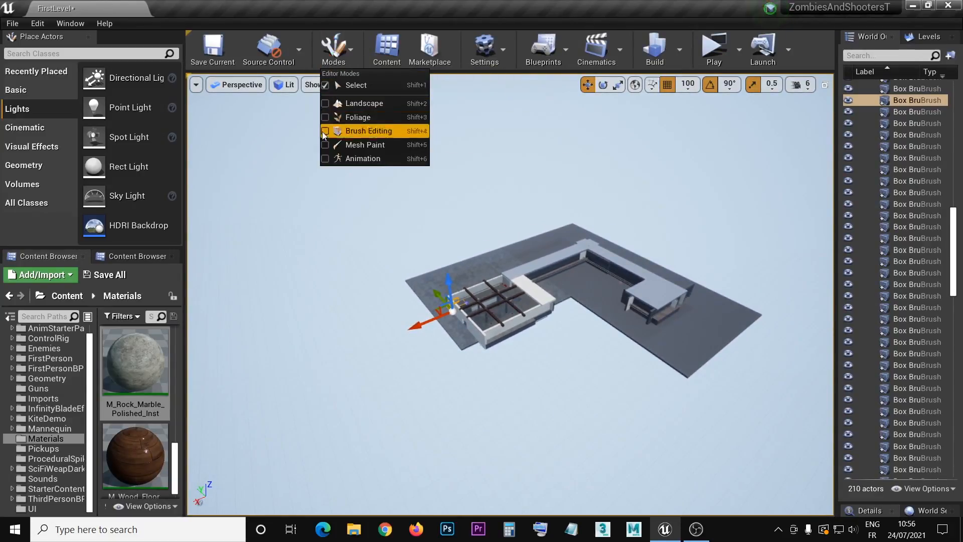
pyautogui.click(329, 103)
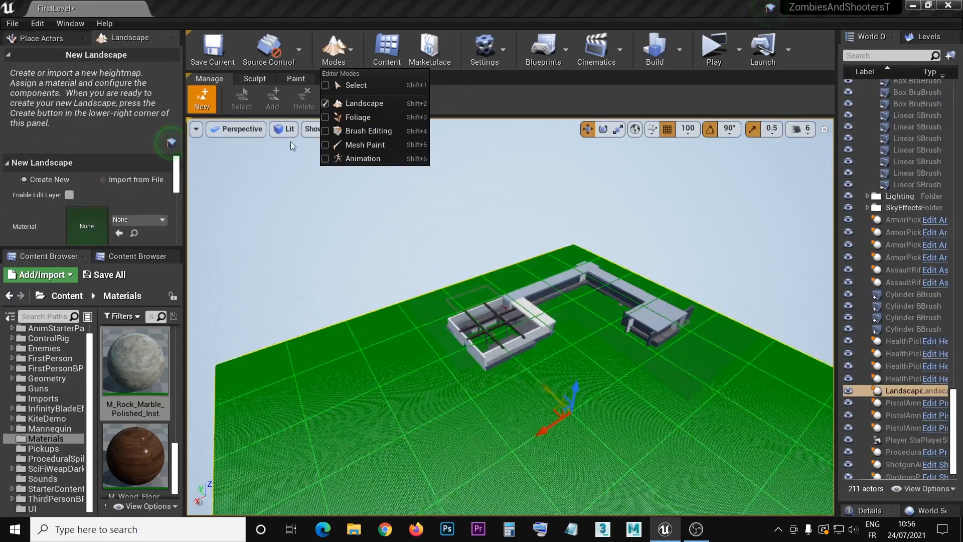
# Make room for the new landscape settings and assign M_Ground_Grass_Inst as the landscape's material.
pyautogui.click(138, 253)
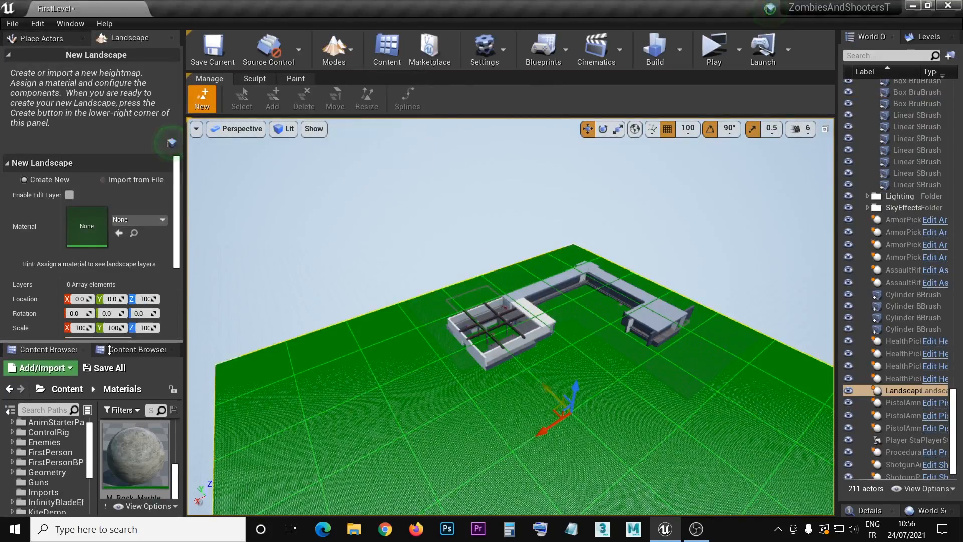
pyautogui.moveTo(185, 219); pyautogui.dragTo(235, 221)
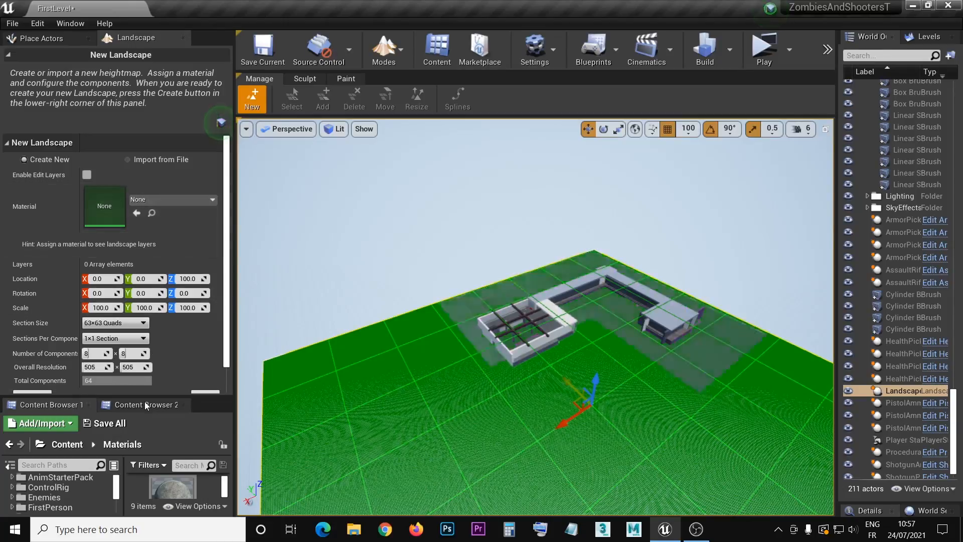
pyautogui.moveTo(142, 395); pyautogui.dragTo(168, 317)
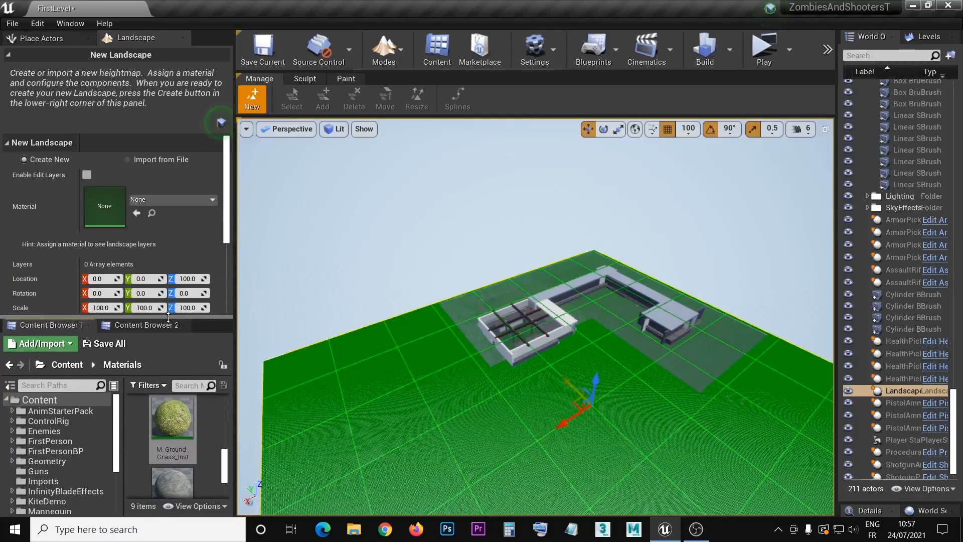
pyautogui.click(172, 424)
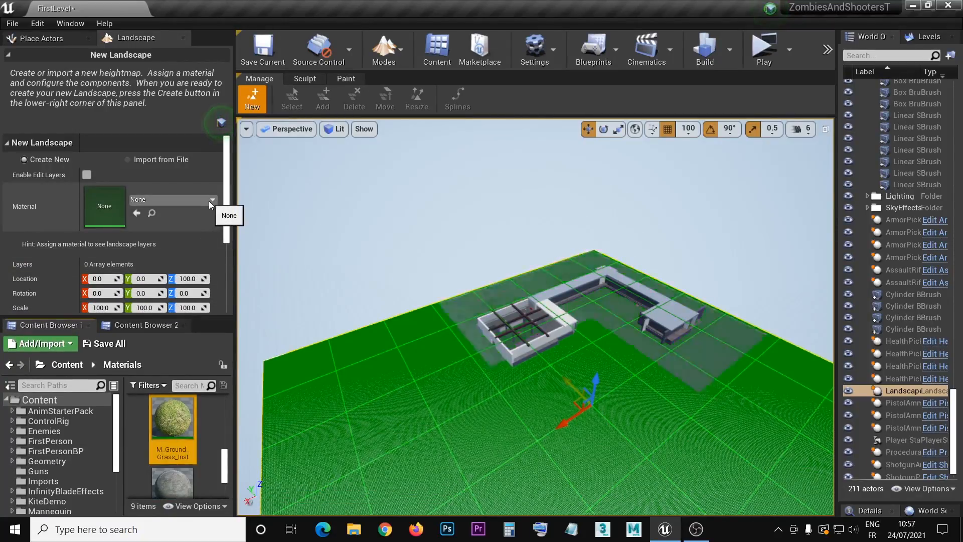
pyautogui.click(136, 213)
# Set the new landscape's number of components to 5 × 5.
pyautogui.scroll(-4, 200, 278)
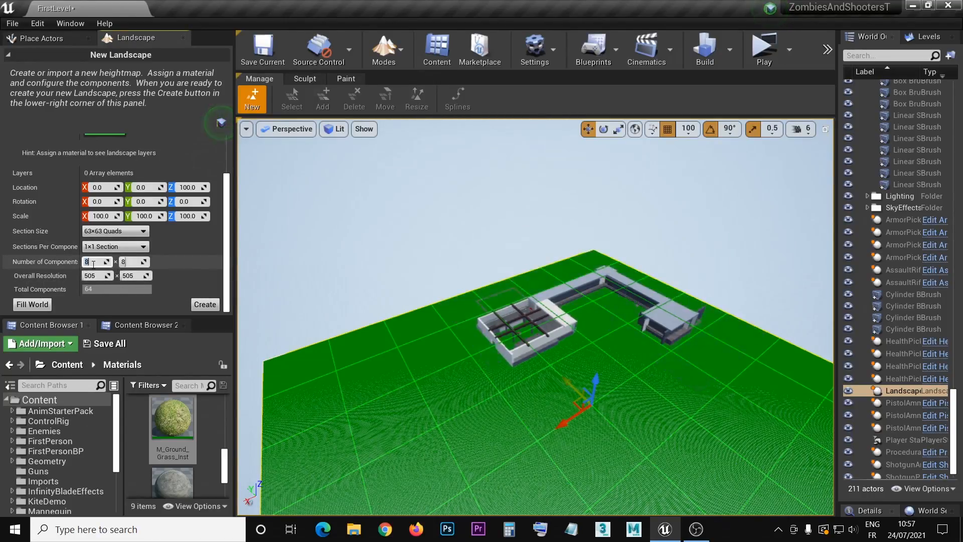
pyautogui.write('1')
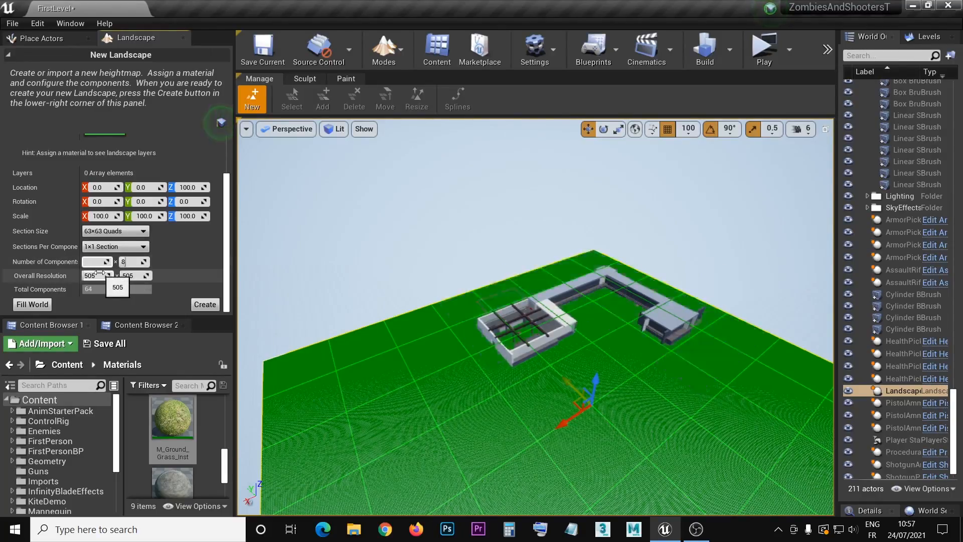
pyautogui.write('5')
pyautogui.click(125, 261)
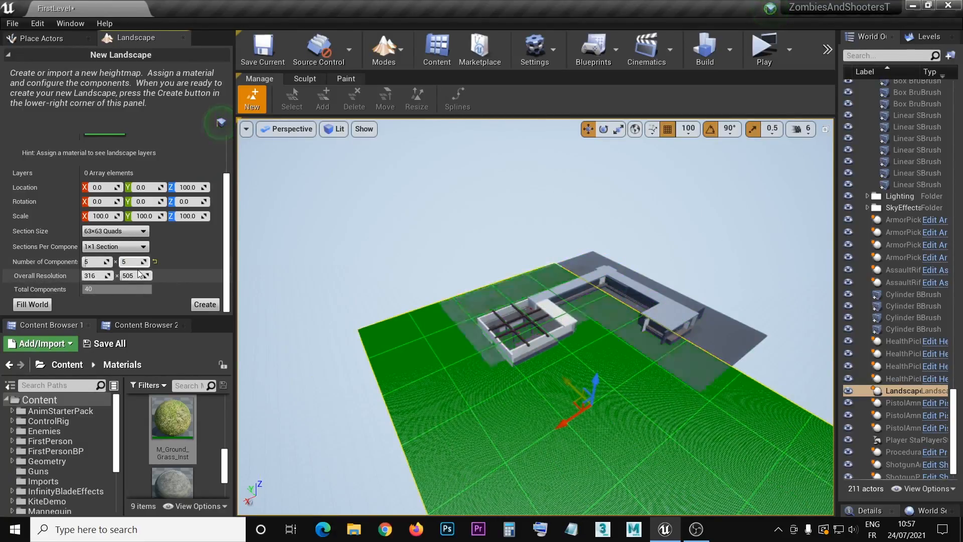
pyautogui.press('Return')
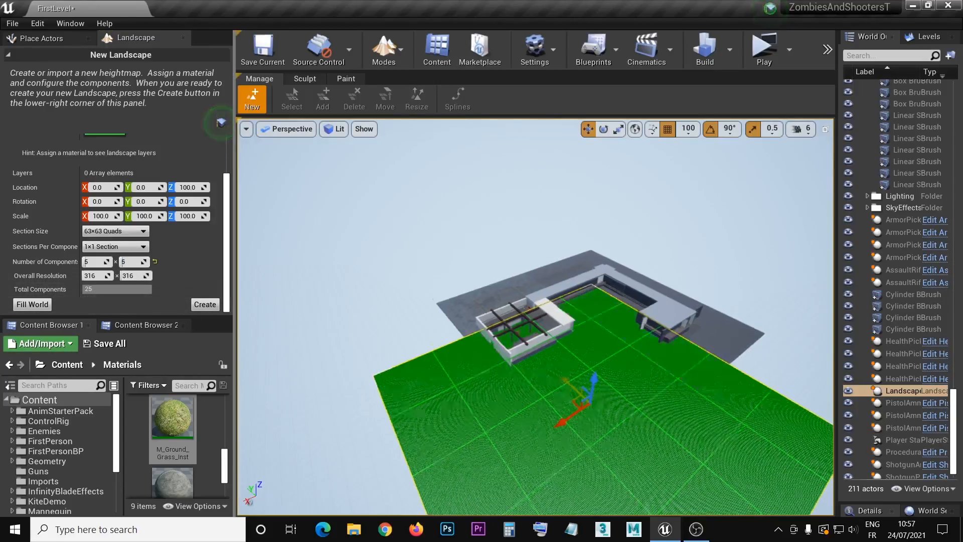
# Switch the viewport to the Top view and move the landscape preview to about X 5800, Y 9900.
pyautogui.press('w')
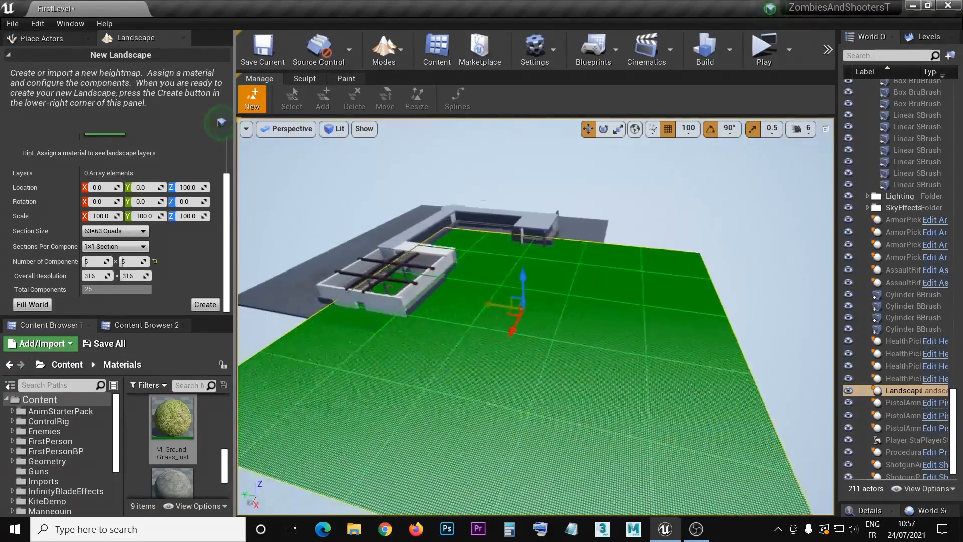
pyautogui.click(287, 129)
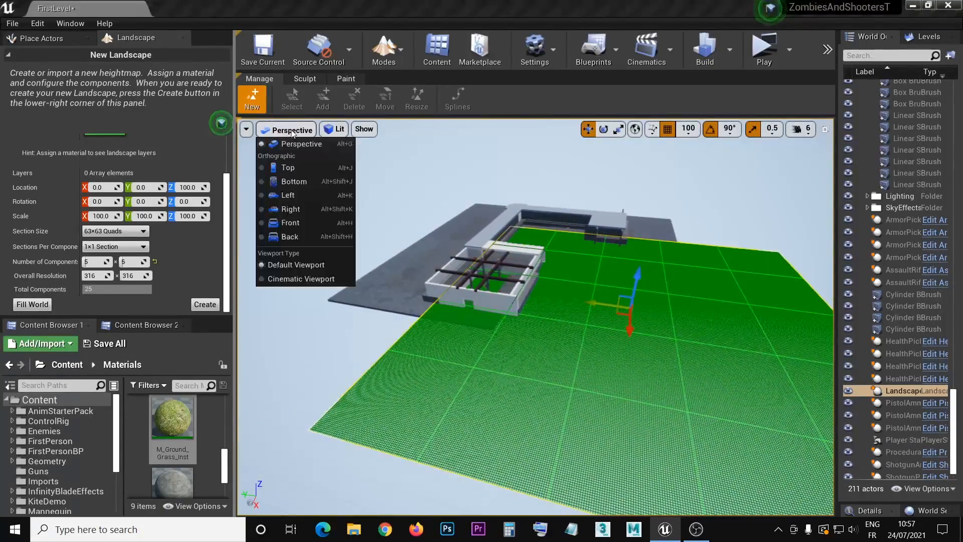
pyautogui.click(283, 167)
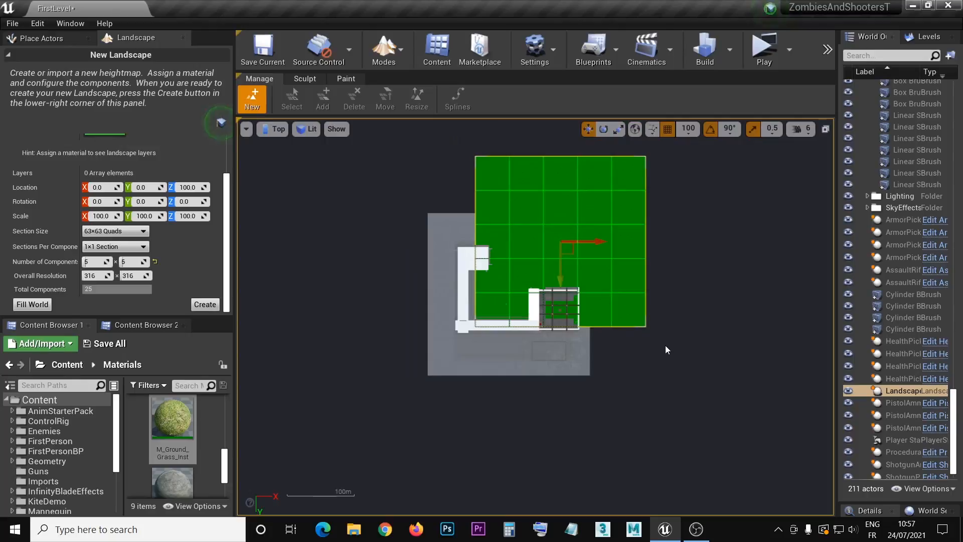
pyautogui.moveTo(666, 350); pyautogui.dragTo(555, 398, button='right')
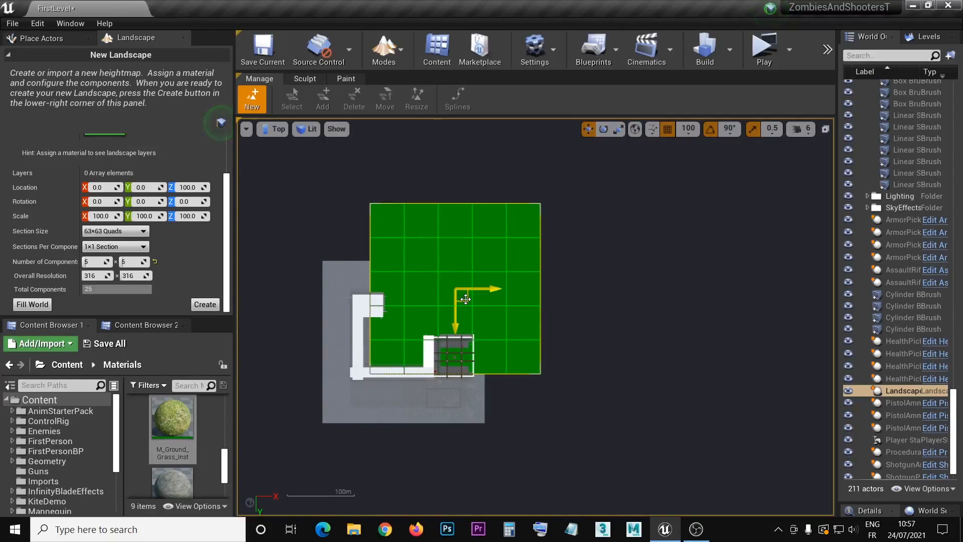
pyautogui.moveTo(466, 299); pyautogui.dragTo(497, 352)
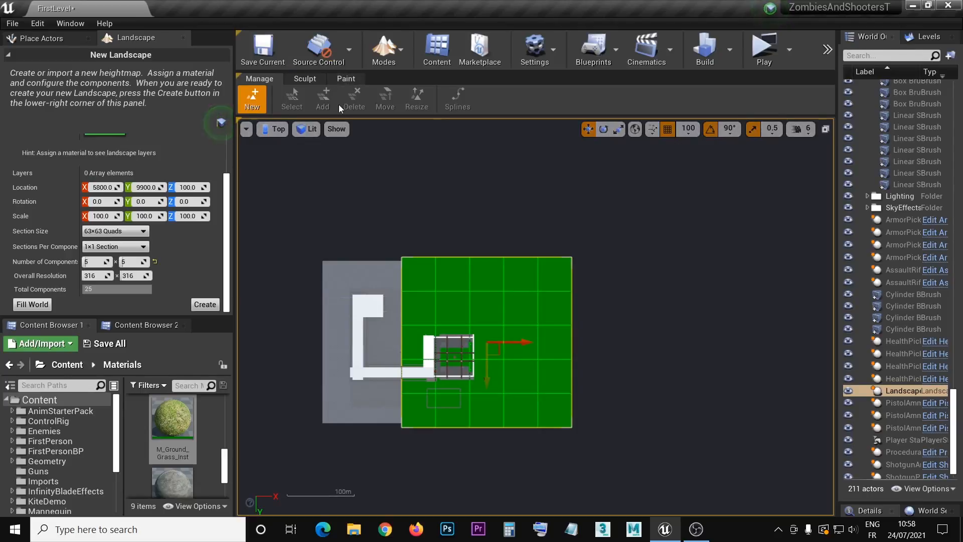
pyautogui.click(401, 59)
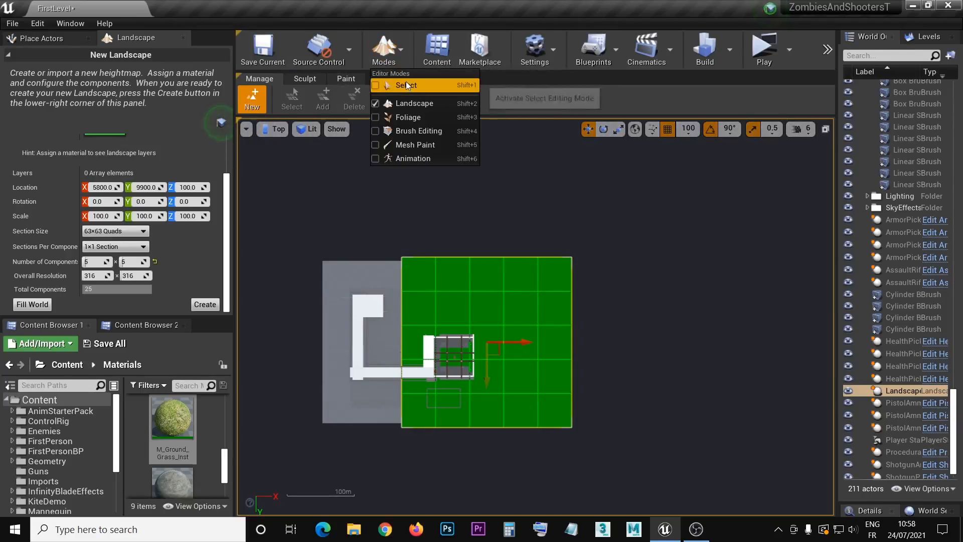
pyautogui.click(406, 83)
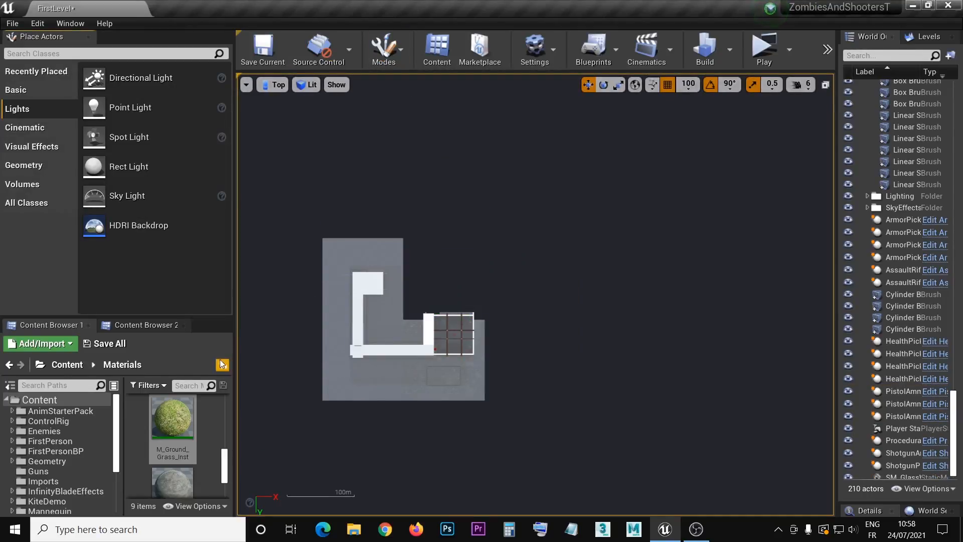
pyautogui.click(402, 41)
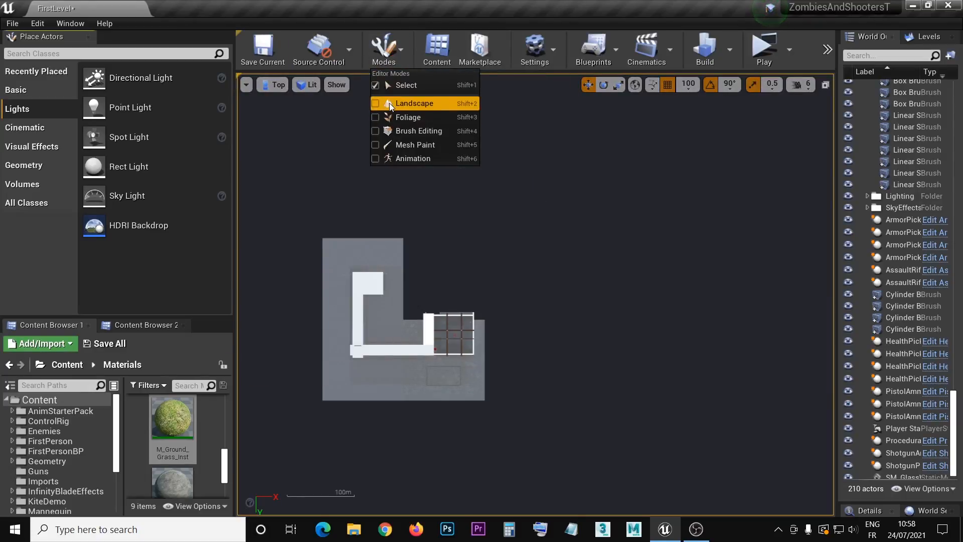
pyautogui.click(389, 103)
pyautogui.scroll(-4, 186, 250)
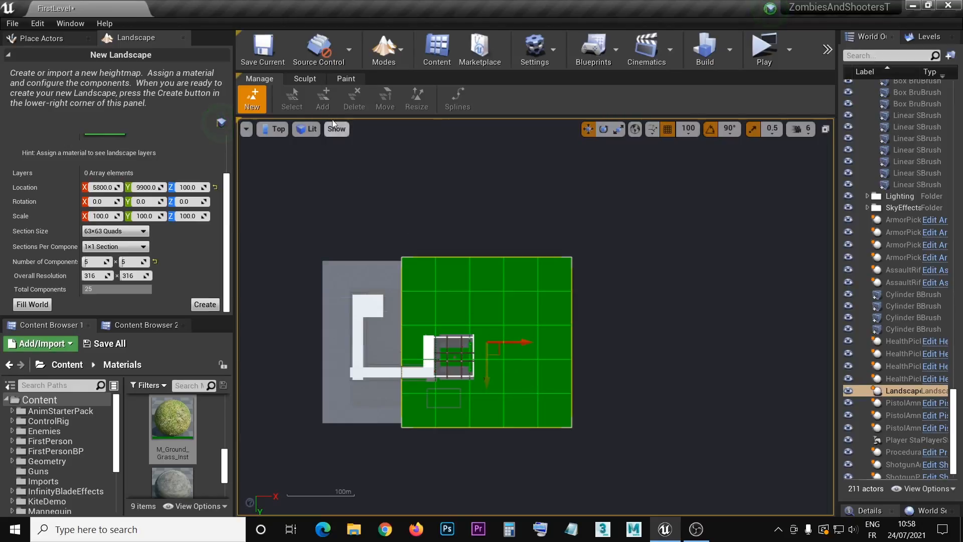
# Show the level in Brush Wireframe and reposition the landscape preview around the beam-topped building at about X 5200, Y 9600.
pyautogui.click(311, 129)
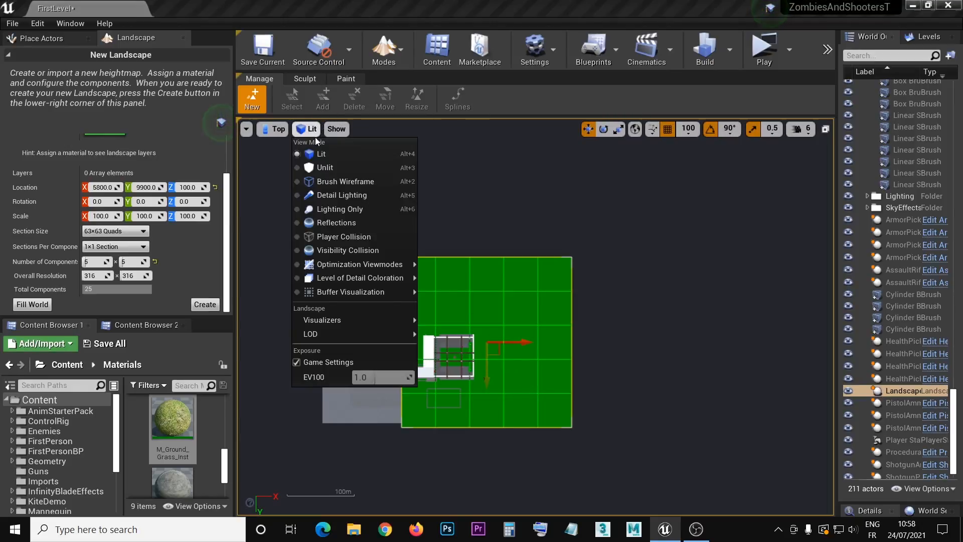
pyautogui.click(297, 182)
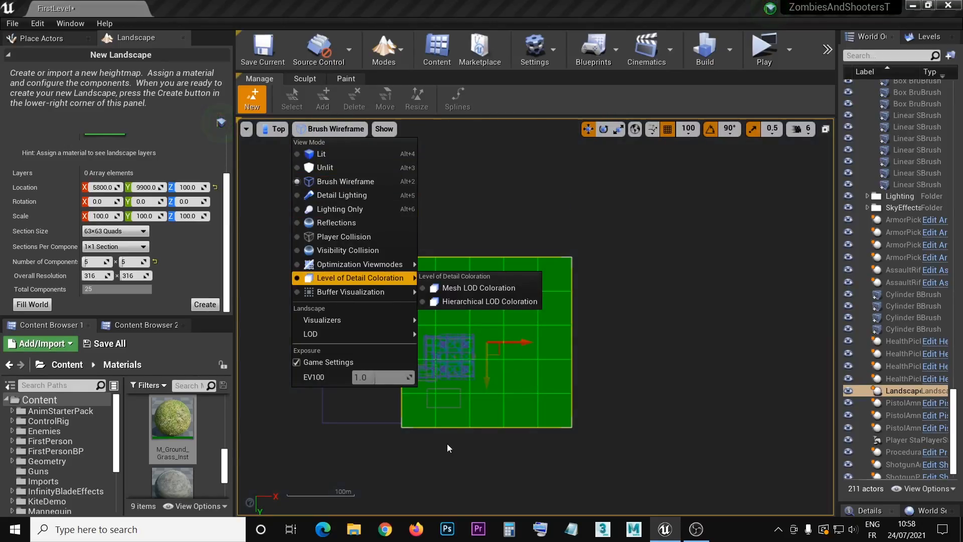
pyautogui.click(769, 236)
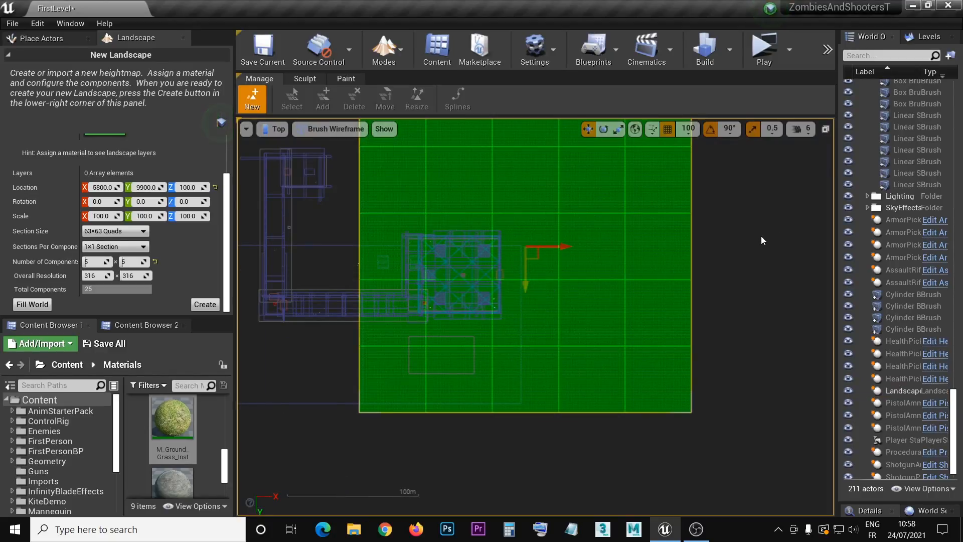
pyautogui.moveTo(537, 255); pyautogui.dragTo(551, 240)
pyautogui.moveTo(371, 288); pyautogui.dragTo(444, 343, button='right')
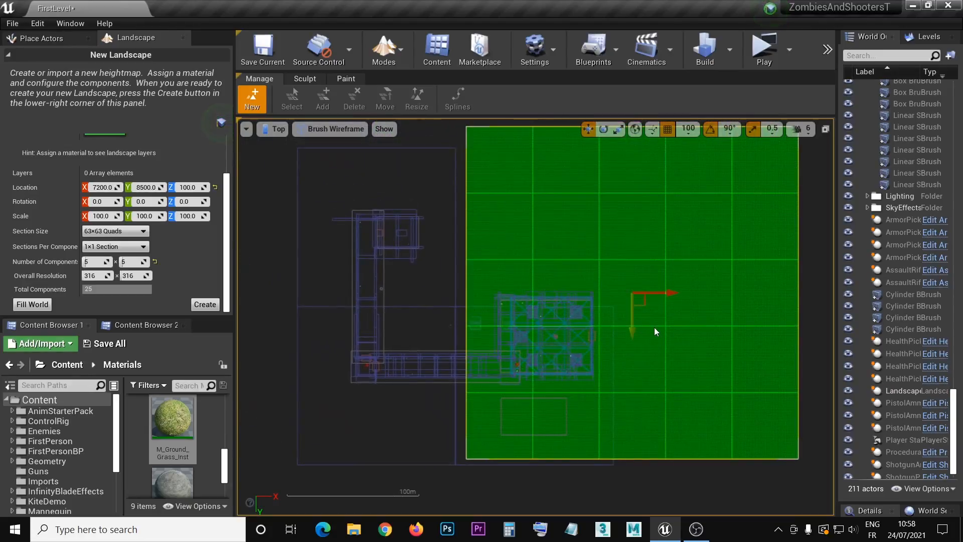
pyautogui.moveTo(643, 303); pyautogui.dragTo(621, 315)
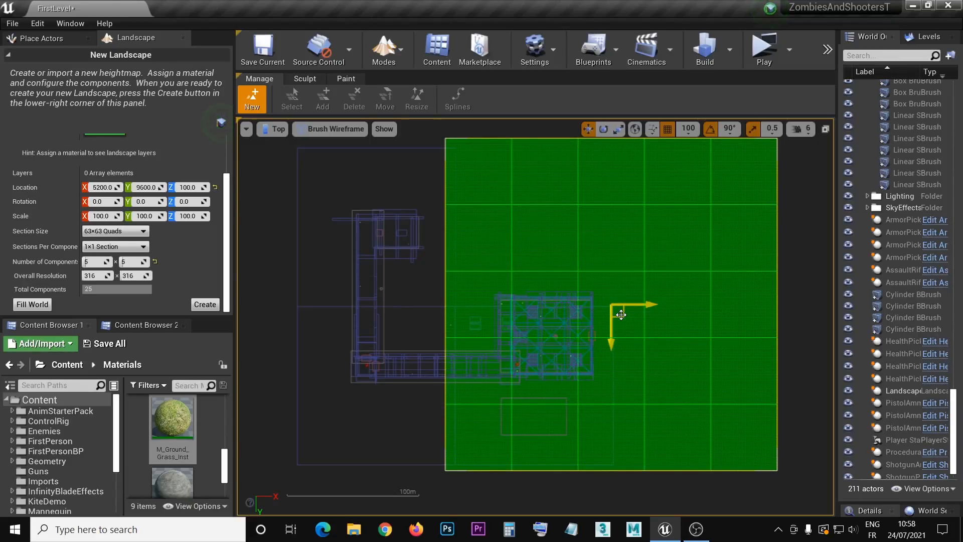
# Return to the Perspective view and lower the landscape preview to Z -100.
pyautogui.click(274, 129)
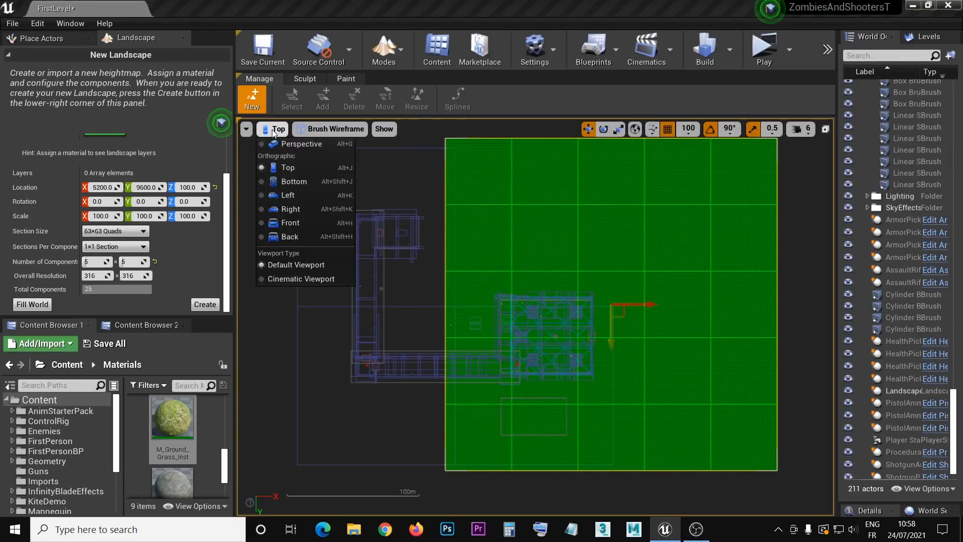
pyautogui.click(302, 144)
pyautogui.moveTo(436, 264); pyautogui.dragTo(505, 200, button='right')
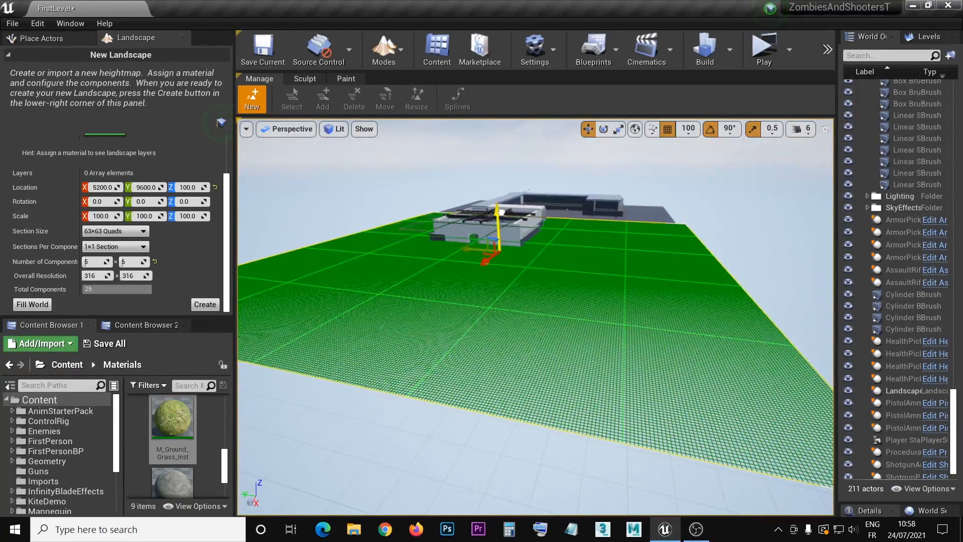
pyautogui.moveTo(500, 213); pyautogui.dragTo(502, 217)
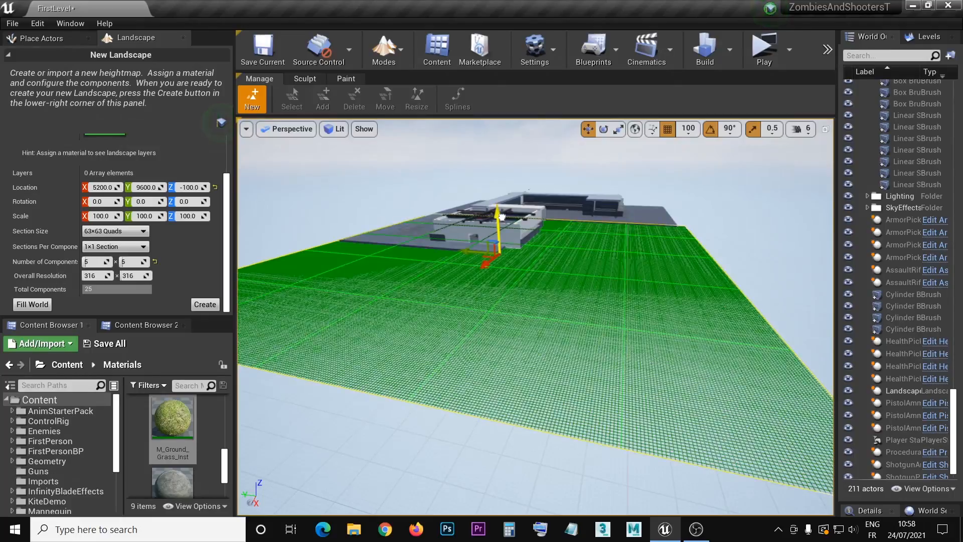
# Set the position snap size to 10 and raise the landscape preview to Z -30 beneath the building's paved platform.
pyautogui.press('w')
pyautogui.moveTo(485, 248); pyautogui.dragTo(515, 237, button='right')
pyautogui.press('q')
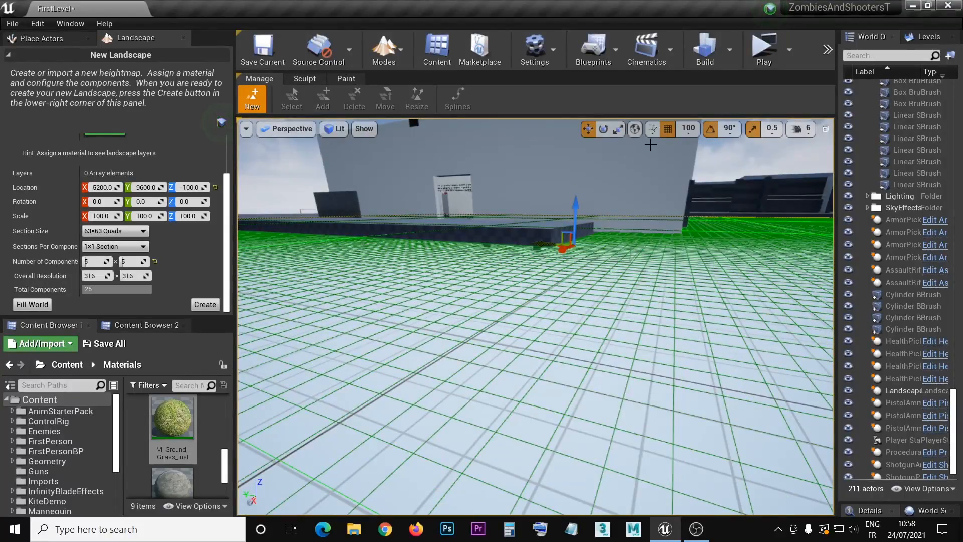
pyautogui.click(689, 129)
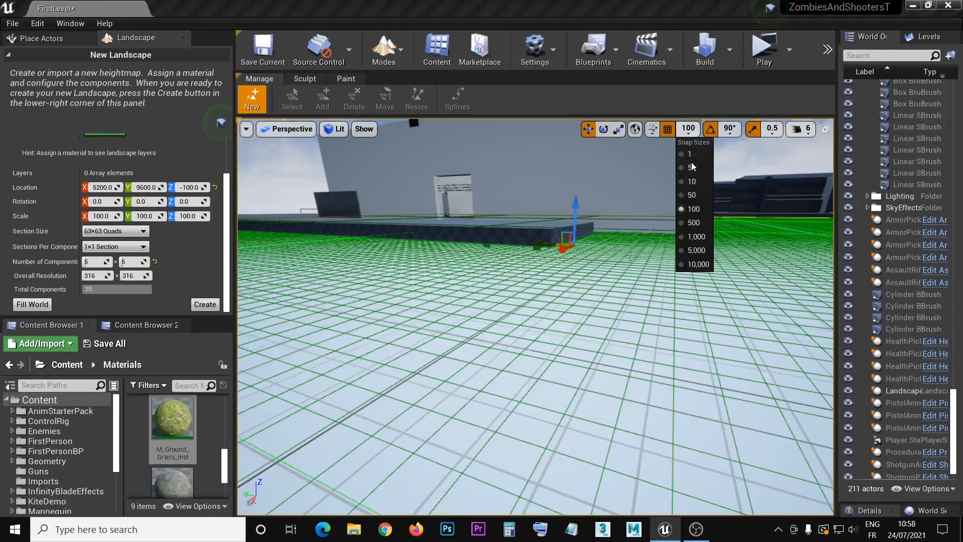
pyautogui.click(693, 181)
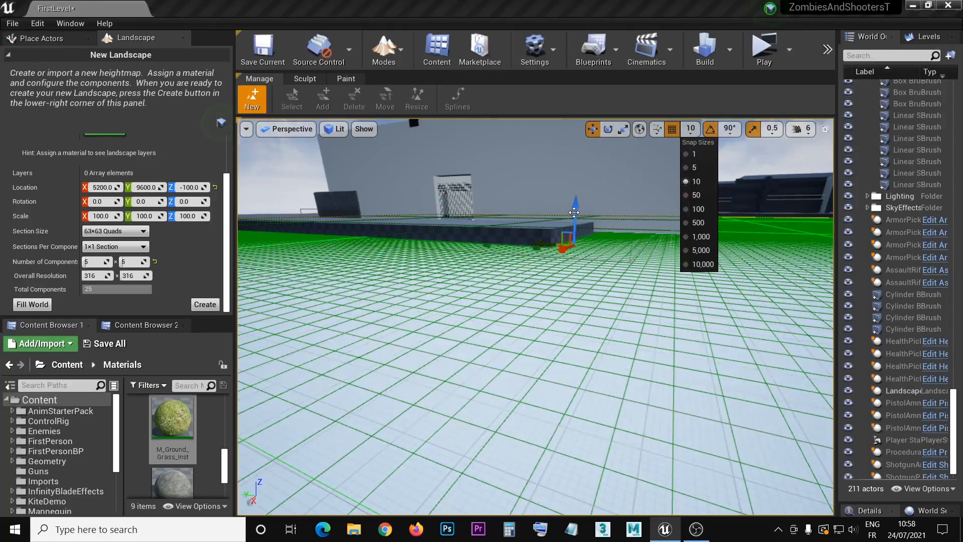
pyautogui.moveTo(573, 211); pyautogui.dragTo(571, 207)
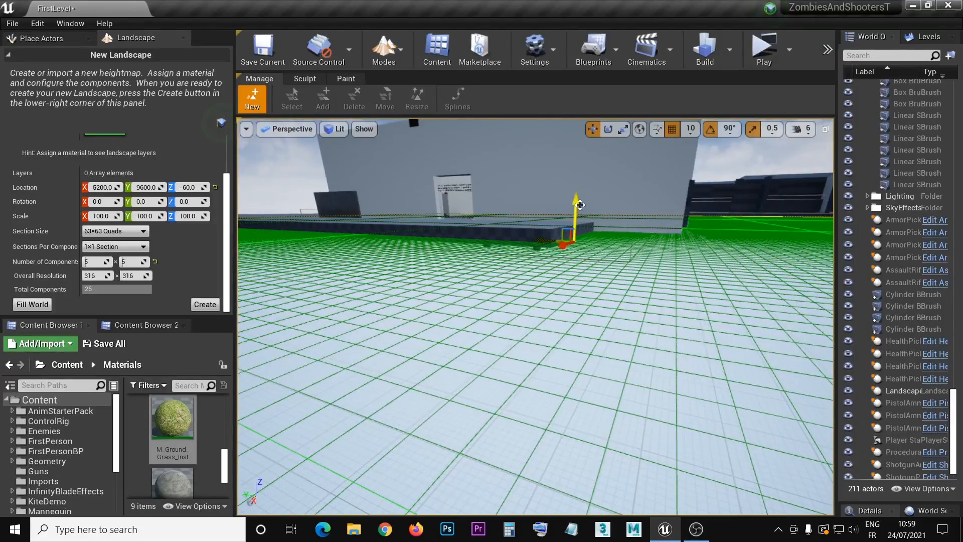
pyautogui.moveTo(579, 204); pyautogui.dragTo(576, 200)
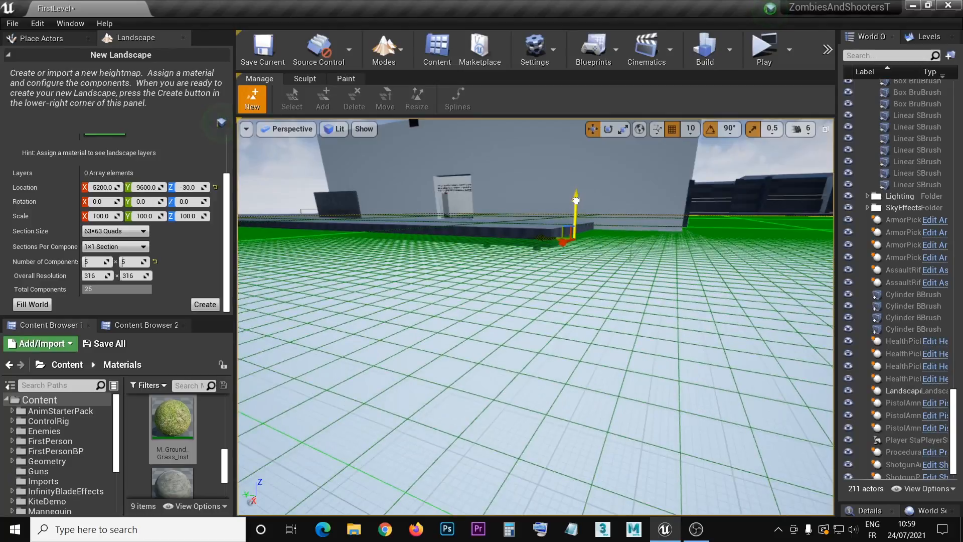
# Create the 5 × 5 component grass landscape around the beam-topped building.
pyautogui.moveTo(429, 258); pyautogui.dragTo(474, 296, button='right')
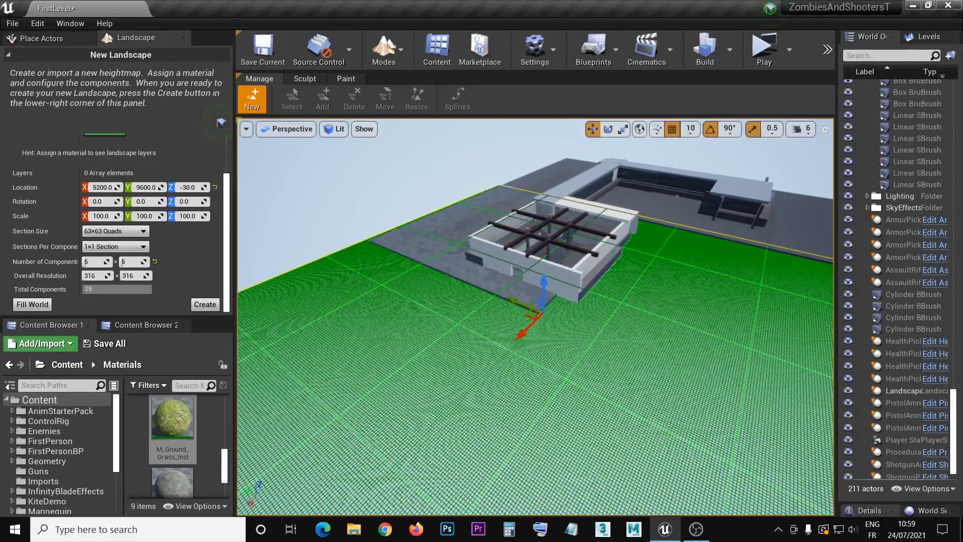
pyautogui.click(201, 304)
pyautogui.moveTo(327, 312)
pyautogui.mouseDown(button='right')
pyautogui.moveTo(325, 331)
pyautogui.moveTo(335, 301)
pyautogui.moveTo(337, 336)
pyautogui.moveTo(332, 308)
pyautogui.moveTo(464, 378)
pyautogui.mouseUp(button='right')
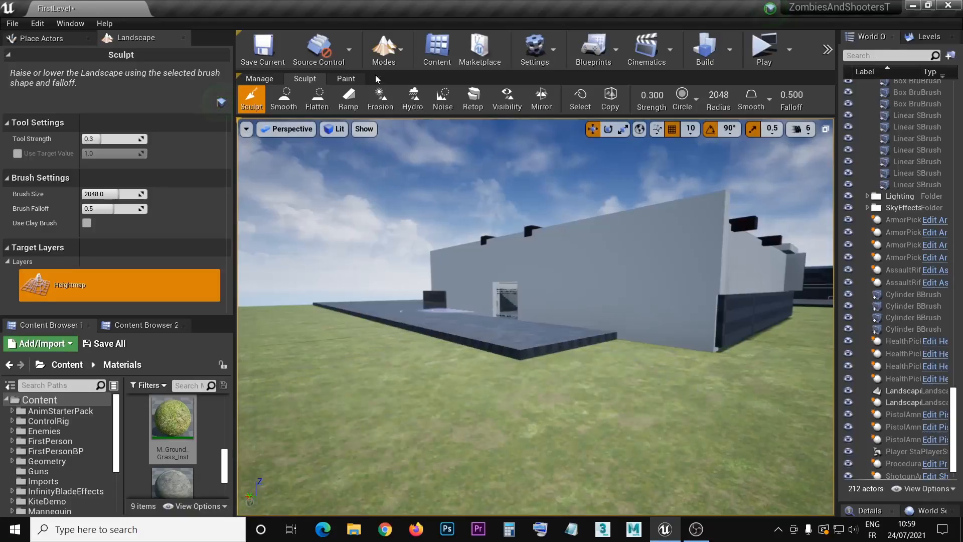
# Return to Select mode and apply M_Concrete_Tiles_Inst to the platform brush in front of the building.
pyautogui.click(386, 45)
pyautogui.click(420, 86)
pyautogui.moveTo(551, 351); pyautogui.dragTo(551, 352, button='right')
pyautogui.click(551, 351)
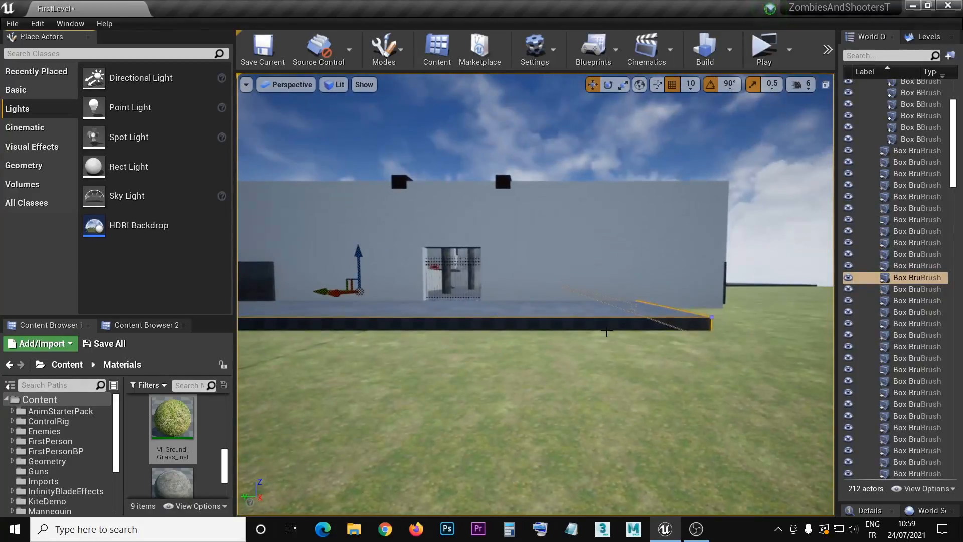
pyautogui.moveTo(586, 324); pyautogui.dragTo(586, 323, button='right')
pyautogui.moveTo(458, 363); pyautogui.dragTo(458, 363, button='right')
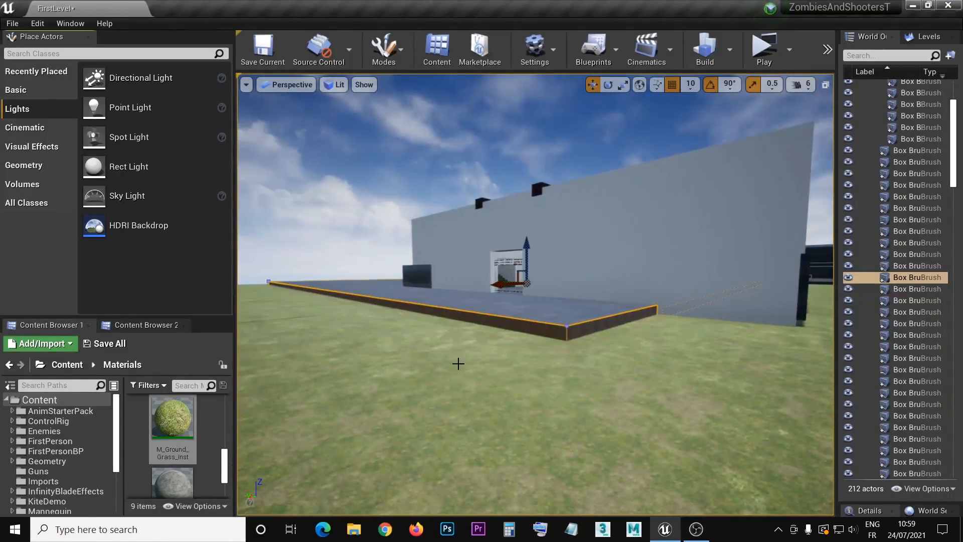
pyautogui.moveTo(141, 317); pyautogui.dragTo(171, 213)
pyautogui.scroll(3, 212, 429)
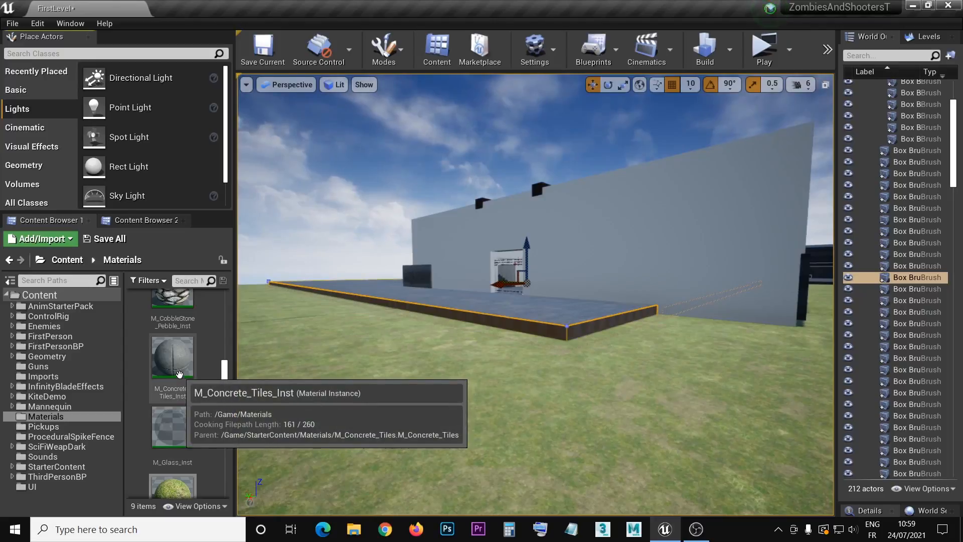
pyautogui.moveTo(179, 374)
pyautogui.mouseDown()
pyautogui.moveTo(476, 346)
pyautogui.moveTo(530, 329)
pyautogui.mouseUp()
pyautogui.moveTo(160, 355)
pyautogui.mouseDown()
pyautogui.moveTo(324, 327)
pyautogui.moveTo(531, 327)
pyautogui.moveTo(555, 271)
pyautogui.mouseUp()
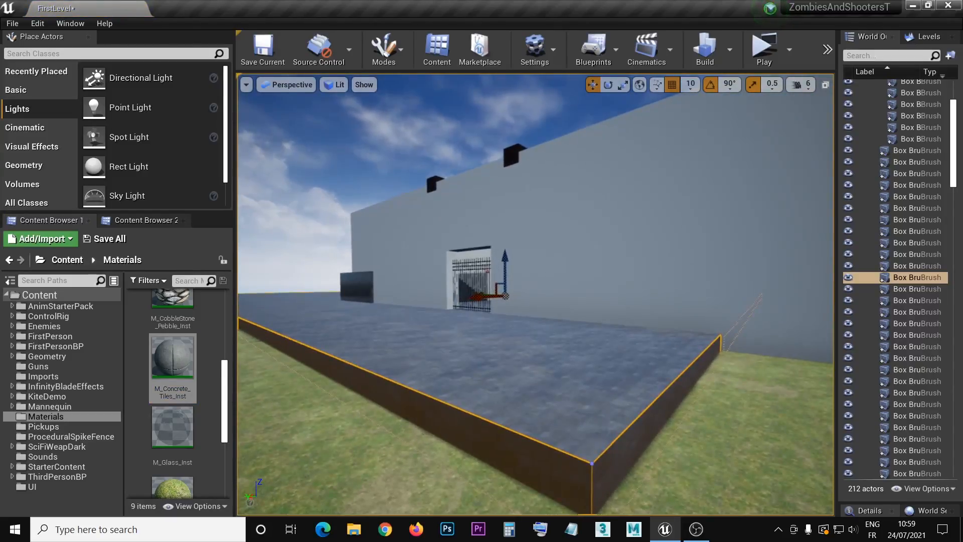
# Enlarge the platform brush's details and apply Align Surface Planar to its surfaces.
pyautogui.moveTo(835, 361); pyautogui.dragTo(632, 361)
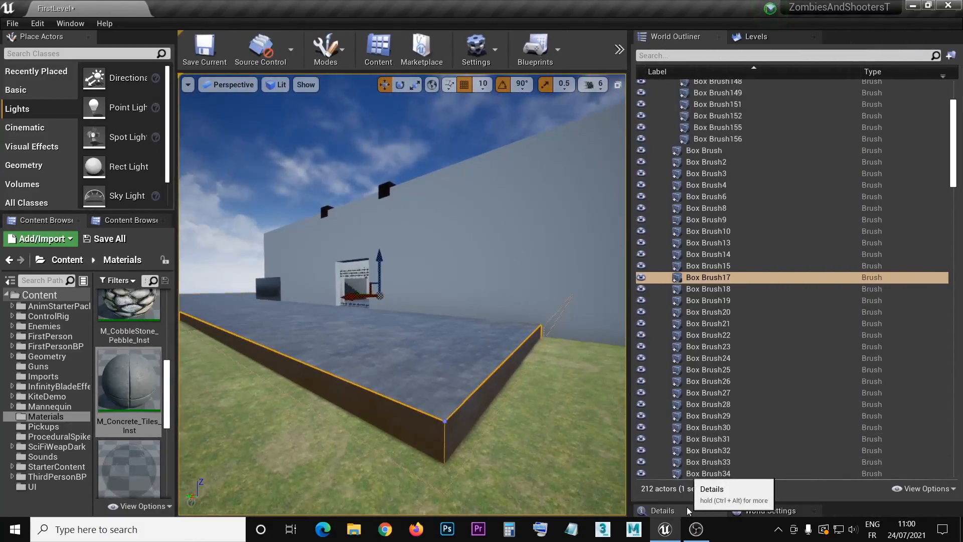
pyautogui.moveTo(683, 502); pyautogui.dragTo(687, 251)
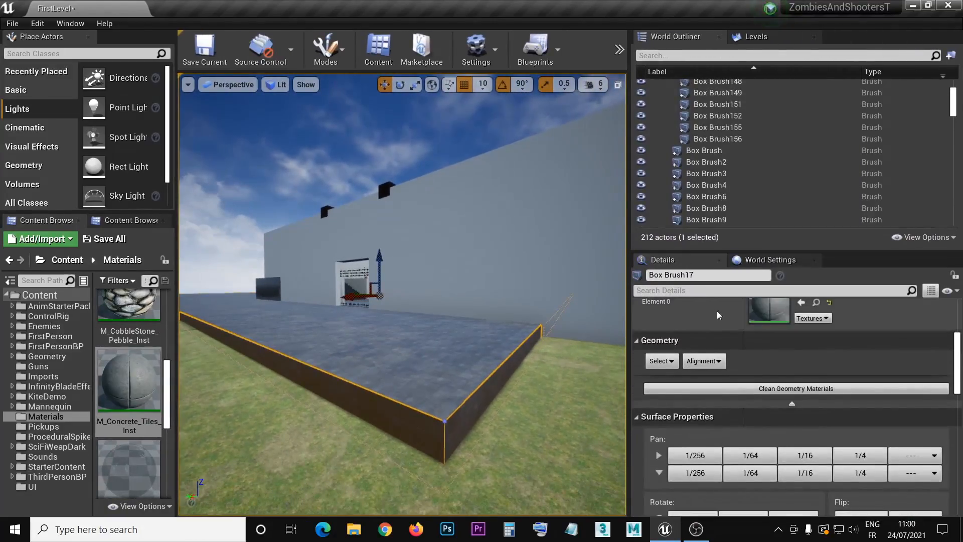
pyautogui.click(704, 360)
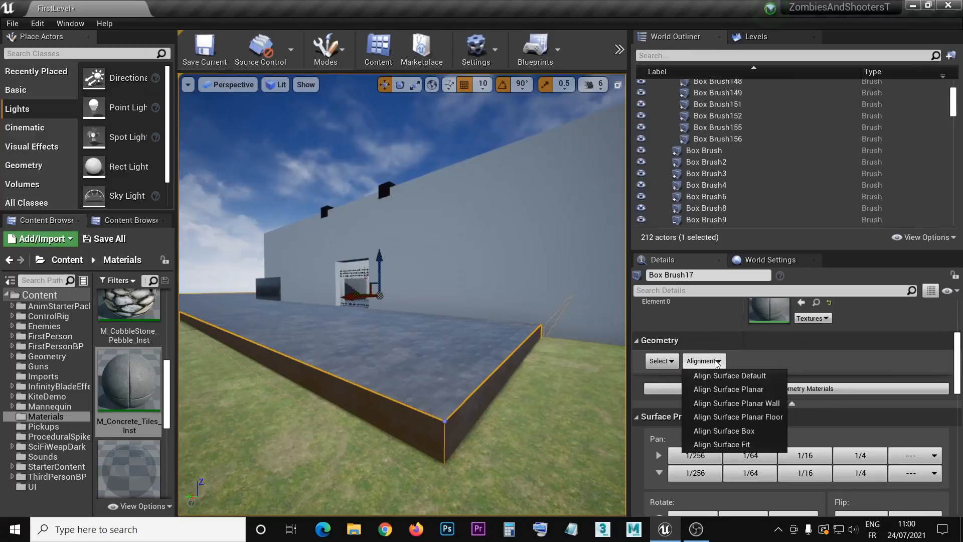
pyautogui.click(738, 389)
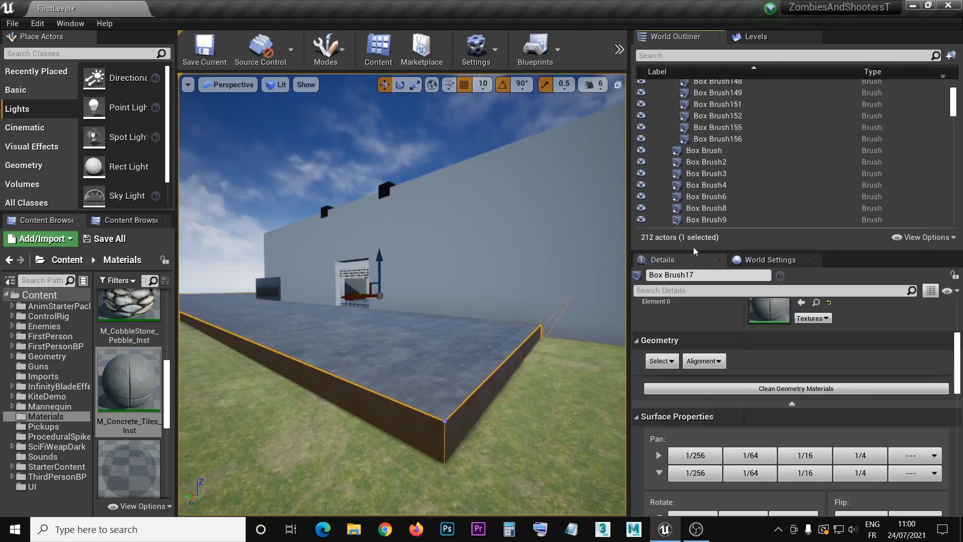
# Inspect the platform brush and the selected landscape around the building from close up and from above.
pyautogui.moveTo(694, 254); pyautogui.dragTo(694, 326)
pyautogui.doubleClick(707, 277)
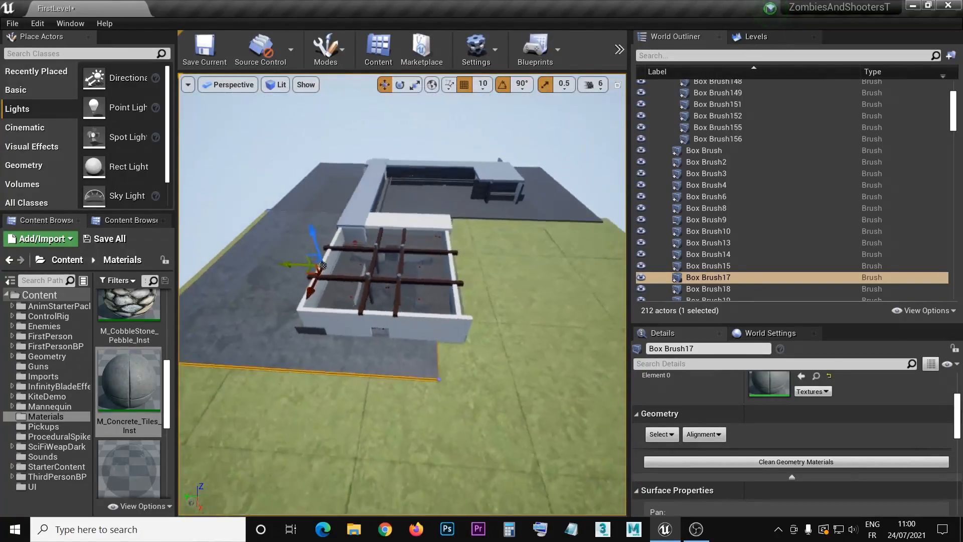
pyautogui.moveTo(430, 332); pyautogui.dragTo(411, 326, button='right')
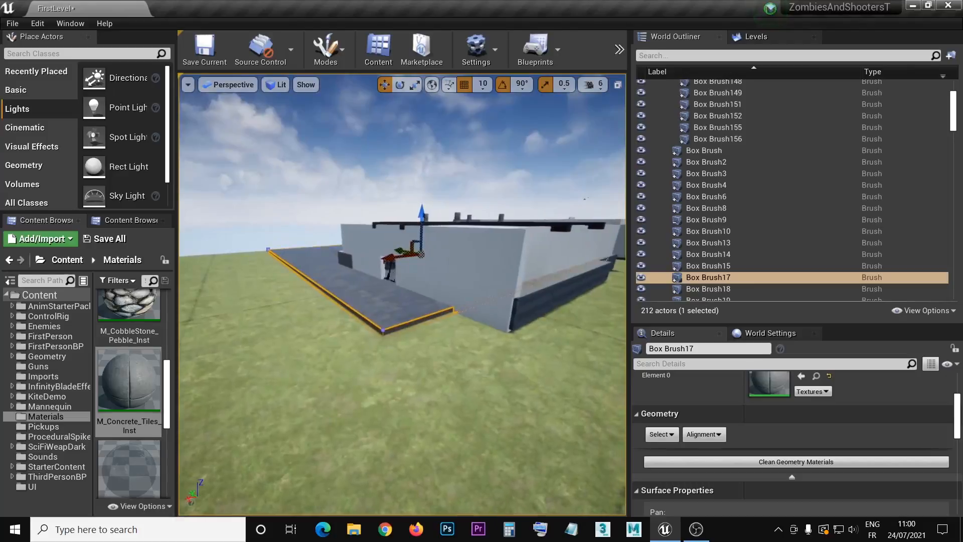
pyautogui.click(430, 375)
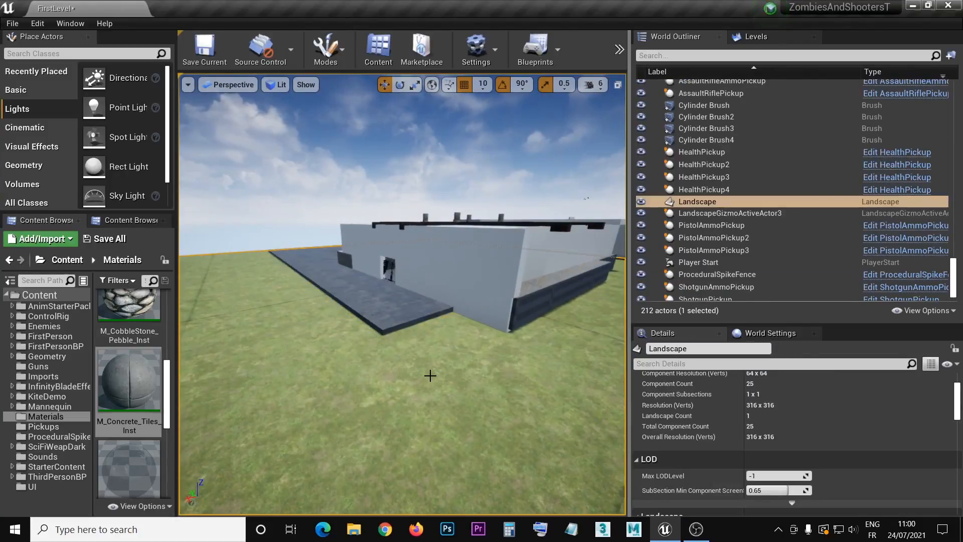
pyautogui.moveTo(707, 325); pyautogui.dragTo(707, 279)
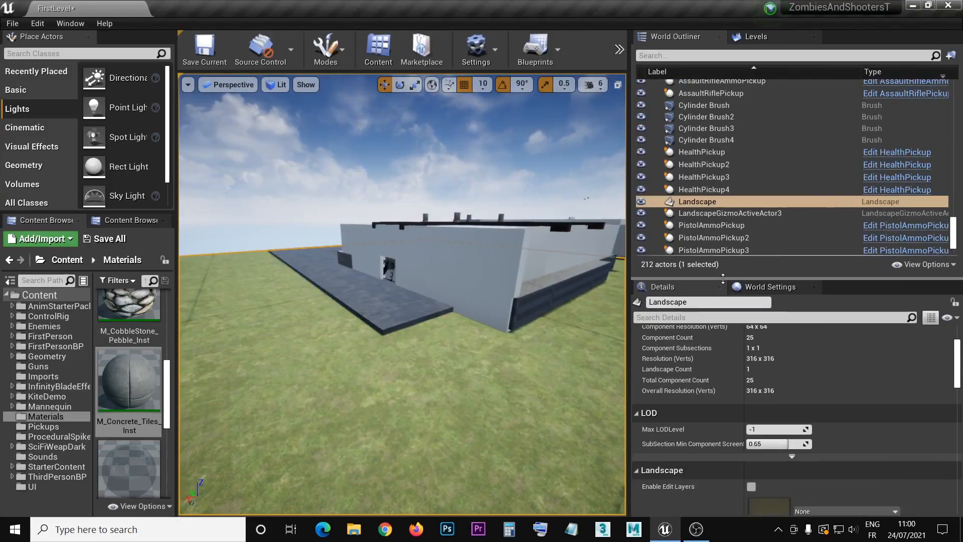
pyautogui.moveTo(389, 270); pyautogui.dragTo(362, 272, button='right')
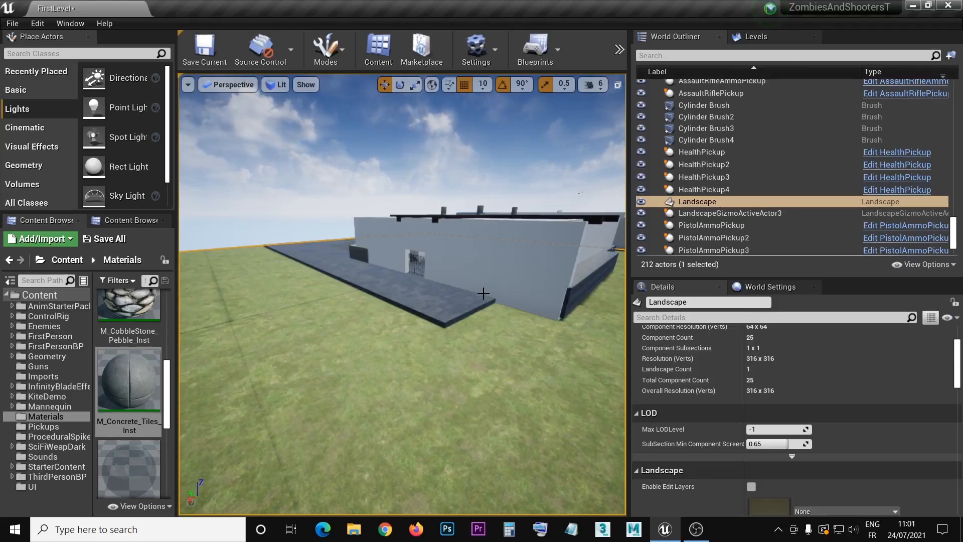
pyautogui.moveTo(630, 257); pyautogui.dragTo(751, 259)
pyautogui.moveTo(531, 301); pyautogui.dragTo(510, 295, button='right')
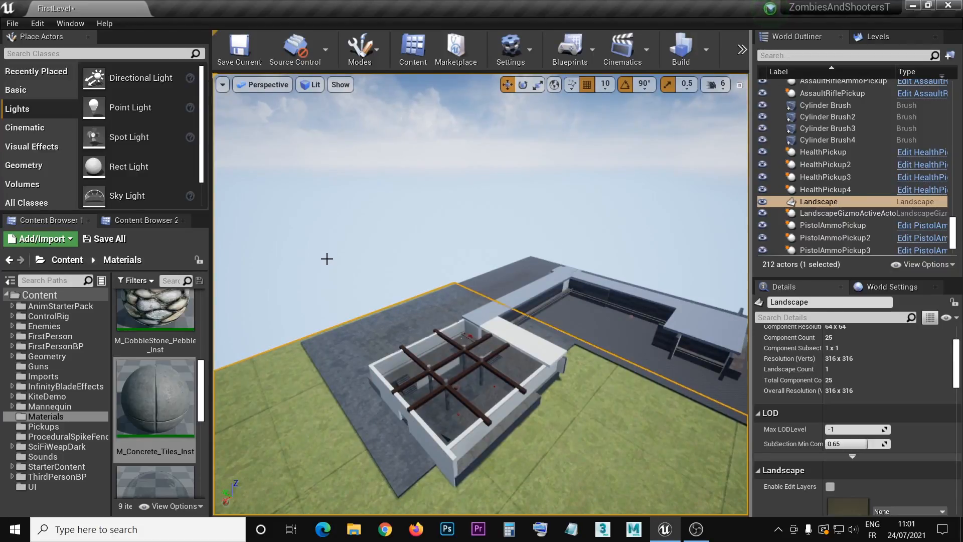
# Search the project's plugins for HDRI to check whether HDRIBackdrop is enabled, and close the plugin list.
pyautogui.click(39, 23)
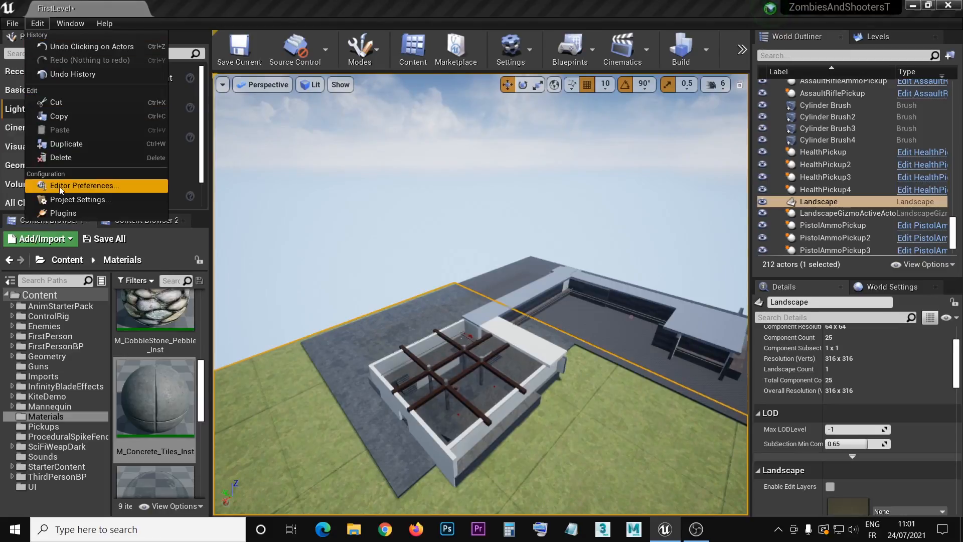
pyautogui.click(82, 213)
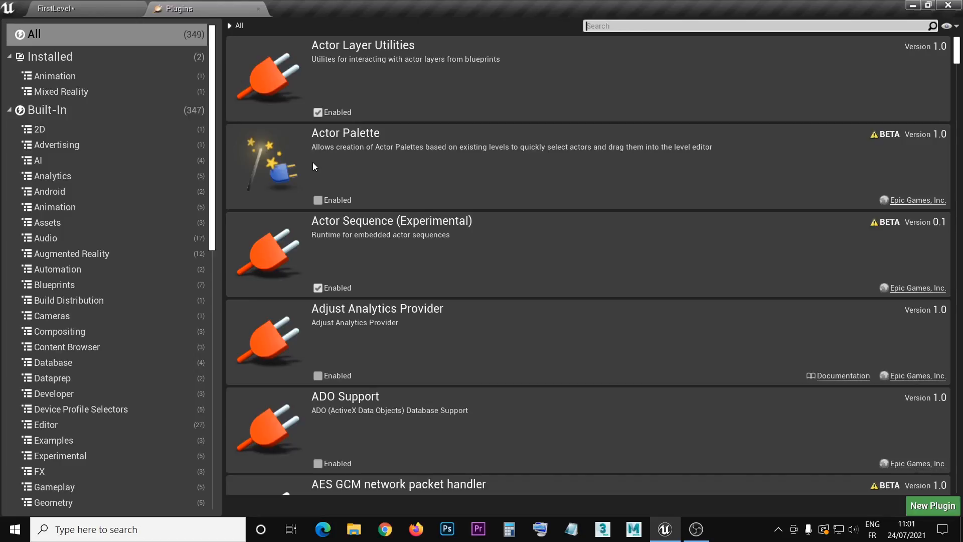
pyautogui.scroll(-1, 313, 163)
pyautogui.scroll(1, 313, 163)
pyautogui.scroll(-1, 313, 167)
pyautogui.scroll(1, 313, 167)
pyautogui.click(667, 28)
pyautogui.click(666, 26)
pyautogui.write('H')
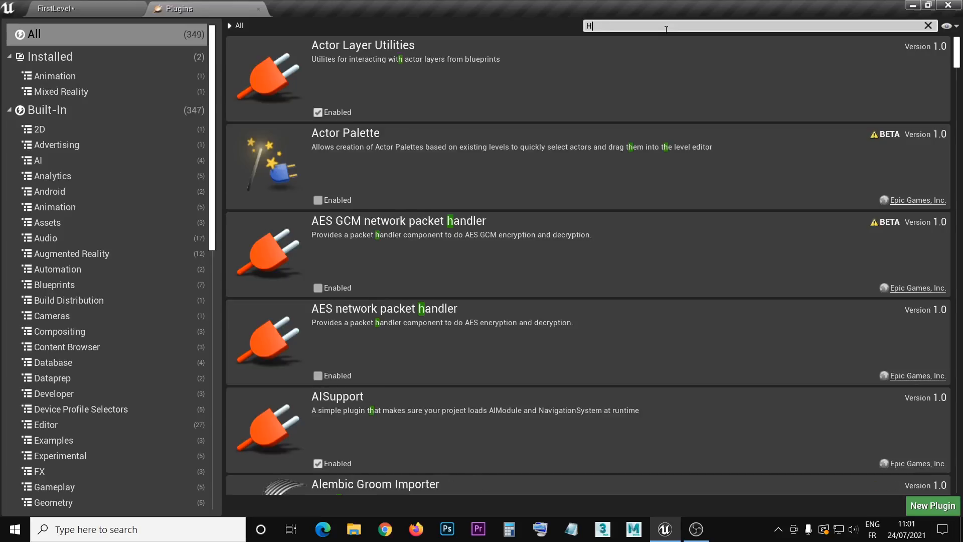
pyautogui.write('DRI')
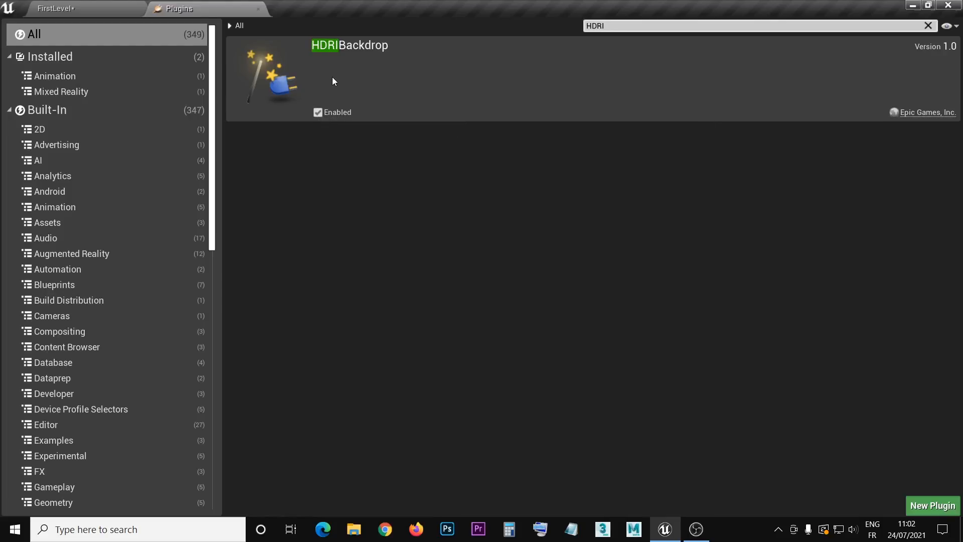
pyautogui.click(258, 10)
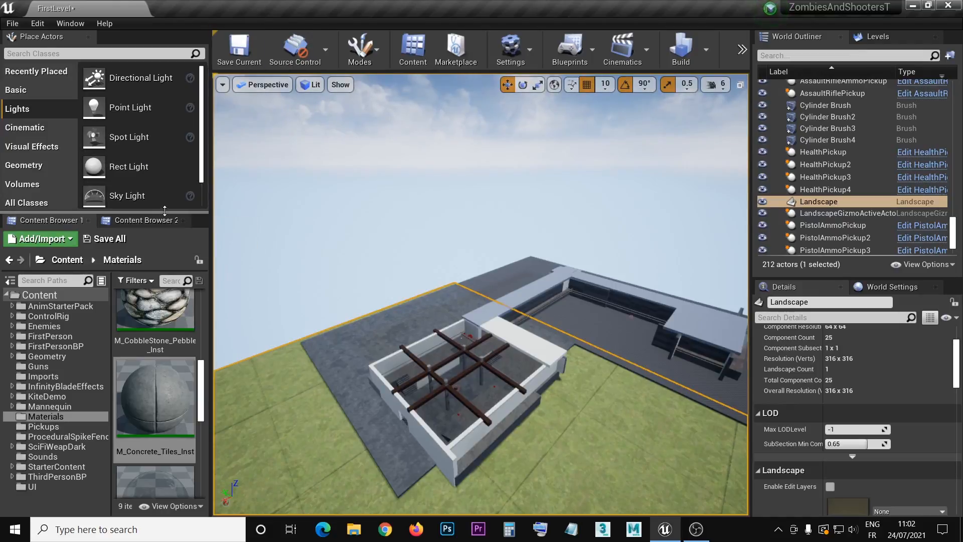
# Enlarge the placeable lights list to show HDRI Backdrop, and widen the viewport for a broader view of the sky.
pyautogui.moveTo(164, 211); pyautogui.dragTo(165, 273)
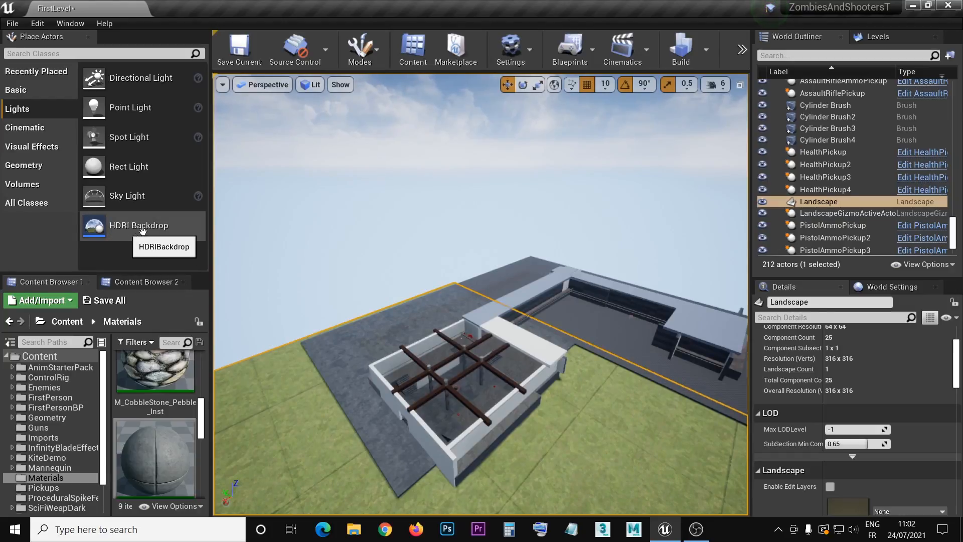
pyautogui.moveTo(507, 273); pyautogui.dragTo(501, 251, button='right')
pyautogui.moveTo(227, 153)
pyautogui.mouseDown(button='right')
pyautogui.moveTo(352, 155)
pyautogui.moveTo(227, 154)
pyautogui.mouseUp(button='right')
pyautogui.moveTo(211, 161); pyautogui.dragTo(114, 165)
pyautogui.moveTo(429, 232); pyautogui.dragTo(694, 233, button='right')
# Collapse the Roof and Geometry folders in the World Outliner and expand the SkyEffects folder.
pyautogui.scroll(3, 824, 224)
pyautogui.scroll(6, 824, 225)
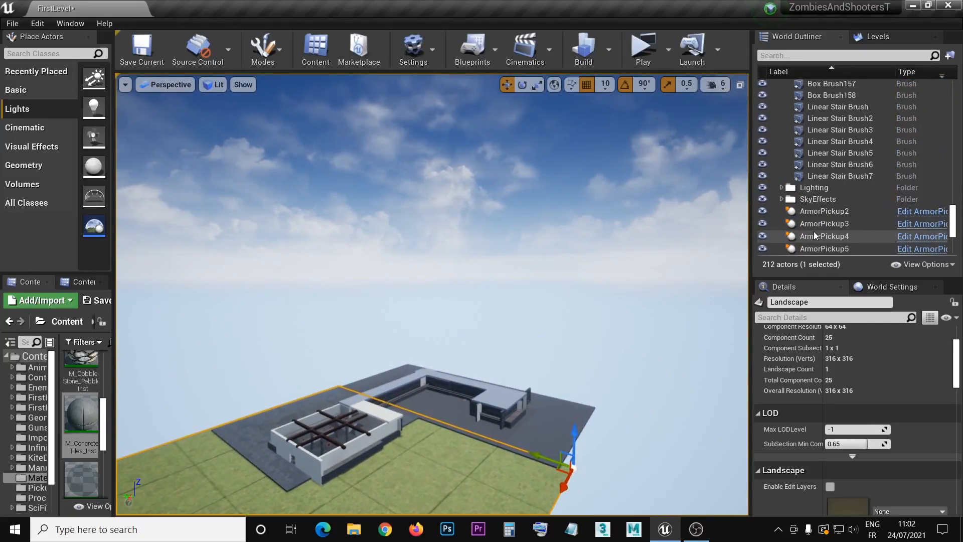
pyautogui.moveTo(952, 213); pyautogui.dragTo(950, 94)
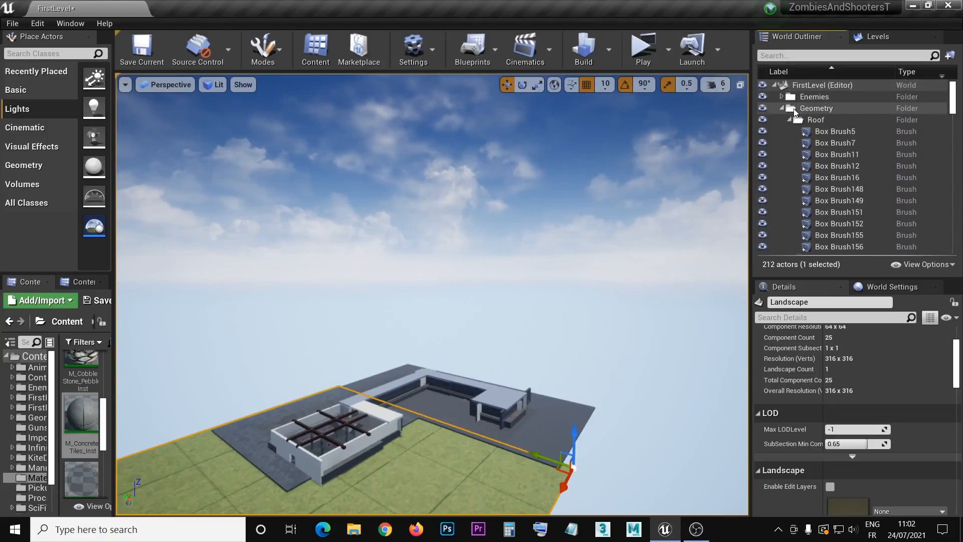
pyautogui.click(790, 118)
pyautogui.click(782, 107)
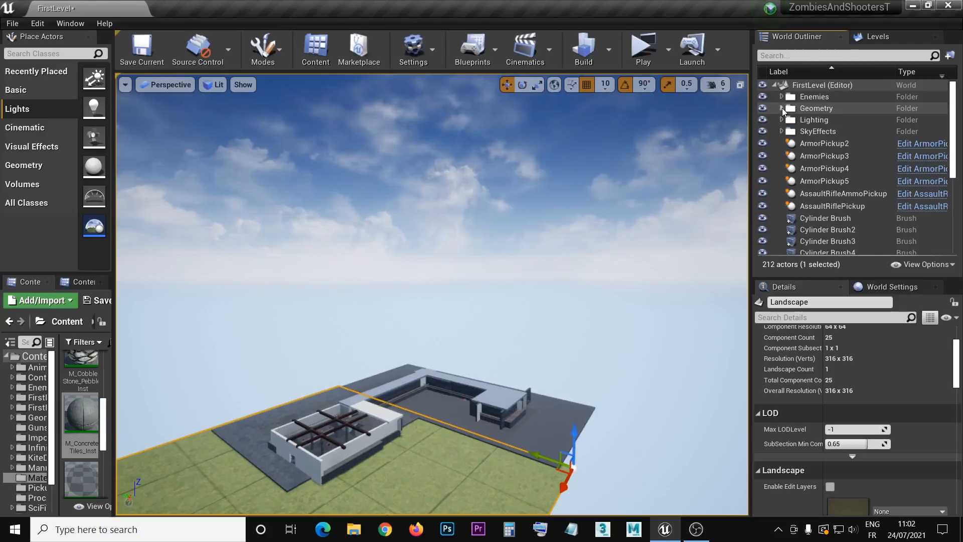
pyautogui.click(781, 131)
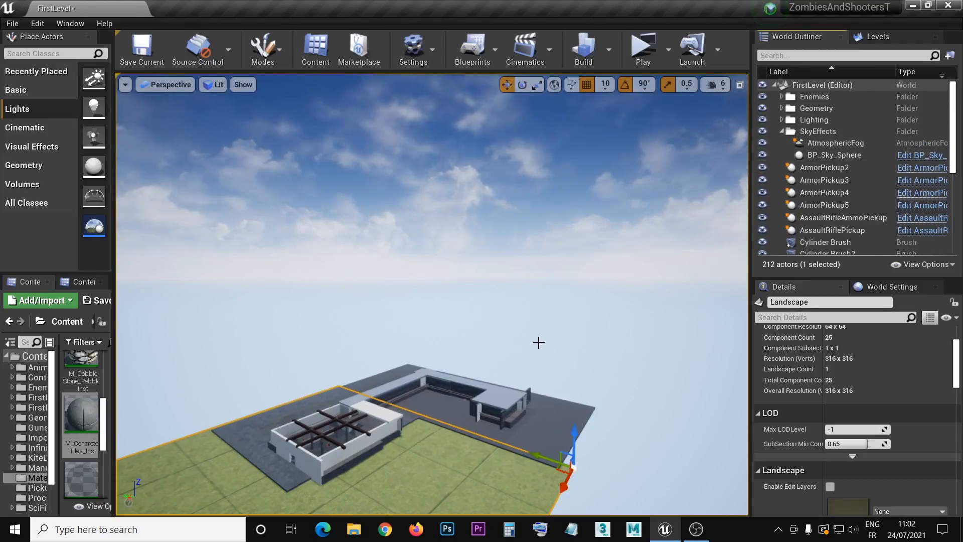
# Delete the AtmosphericFog and BP_Sky_Sphere actors from the SkyEffects folder.
pyautogui.moveTo(538, 344); pyautogui.dragTo(542, 429, button='middle')
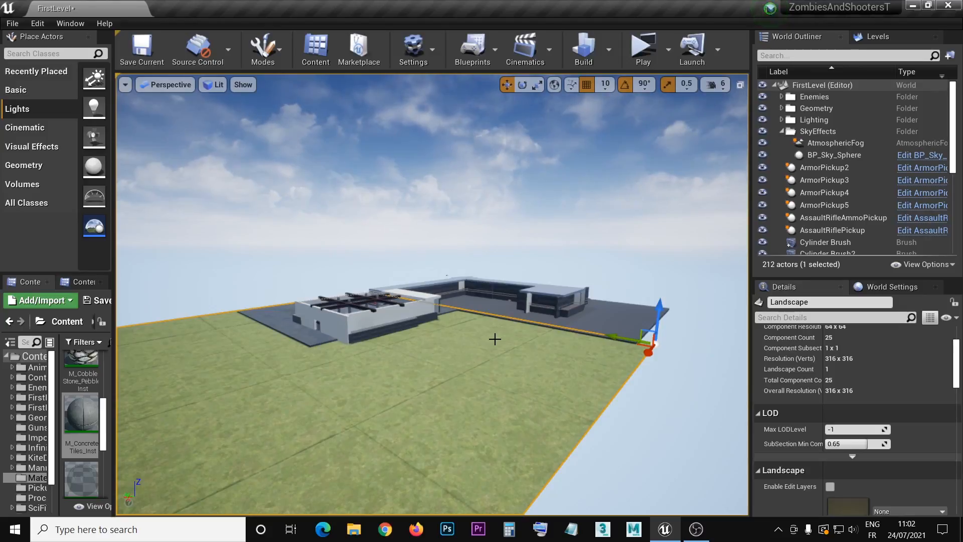
pyautogui.moveTo(516, 333); pyautogui.dragTo(558, 335, button='right')
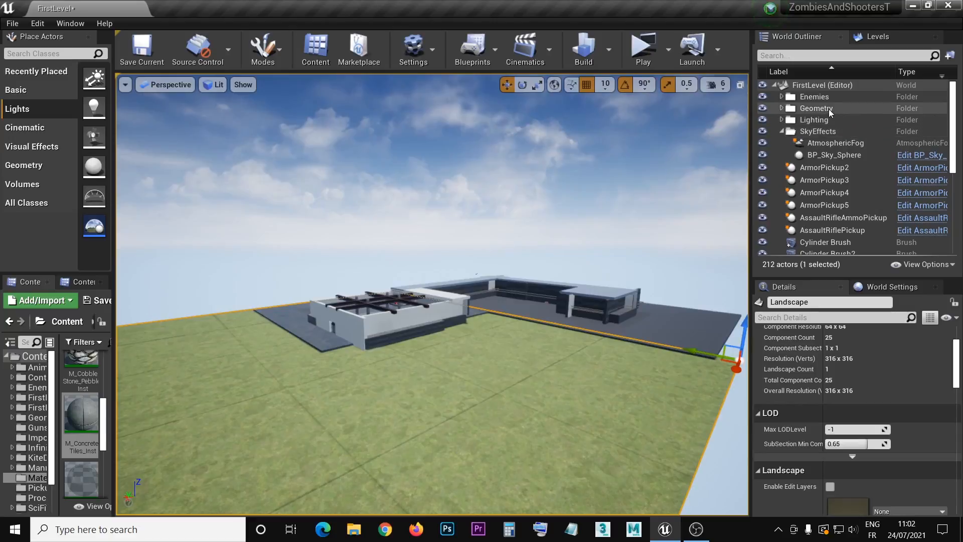
pyautogui.click(845, 143)
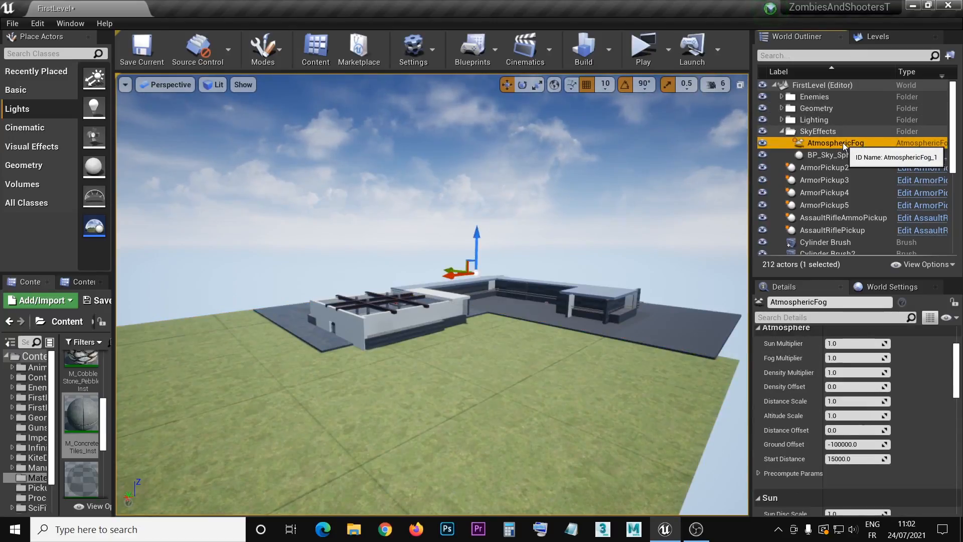
pyautogui.press('Delete')
pyautogui.click(843, 142)
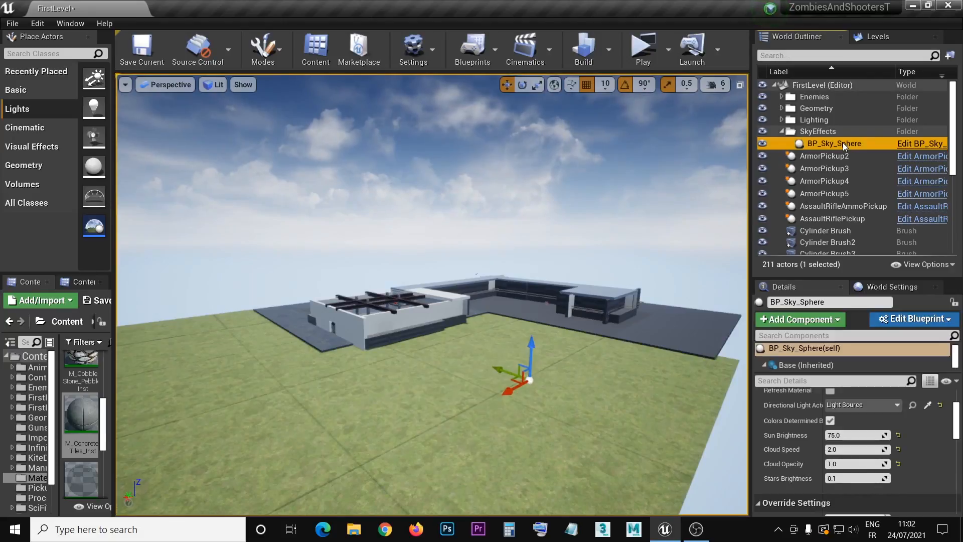
pyautogui.press('Delete')
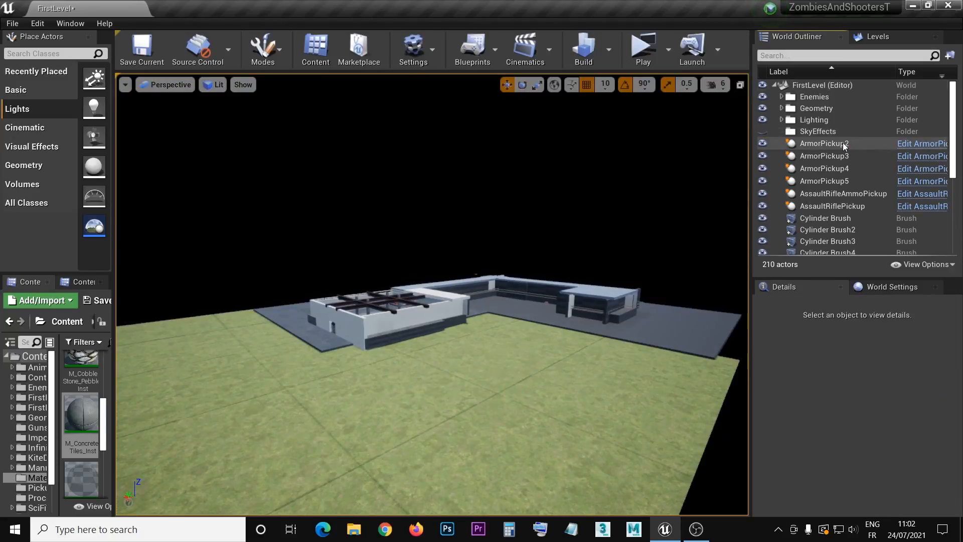
# Delete the SkyLight actor from the Lighting folder and collapse that folder.
pyautogui.click(781, 119)
pyautogui.click(822, 154)
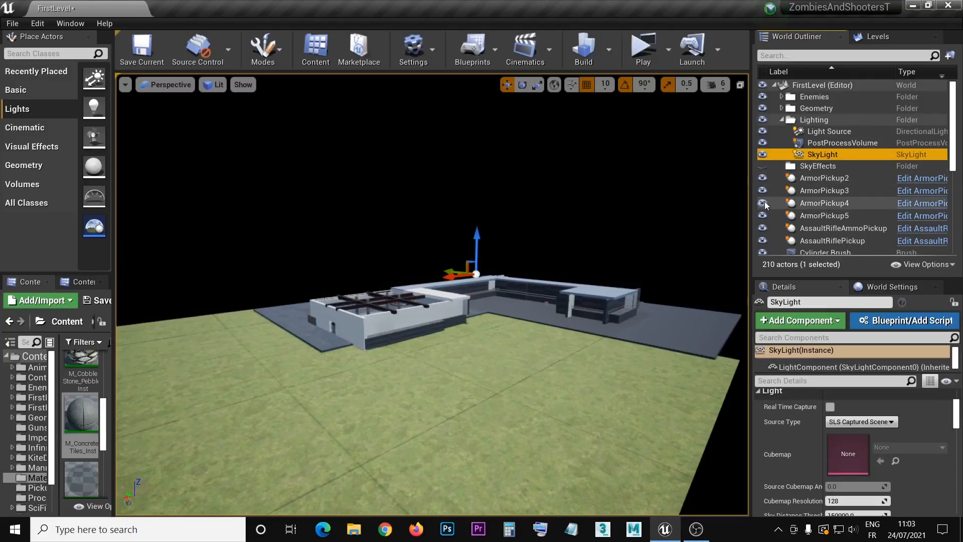
pyautogui.press('Delete')
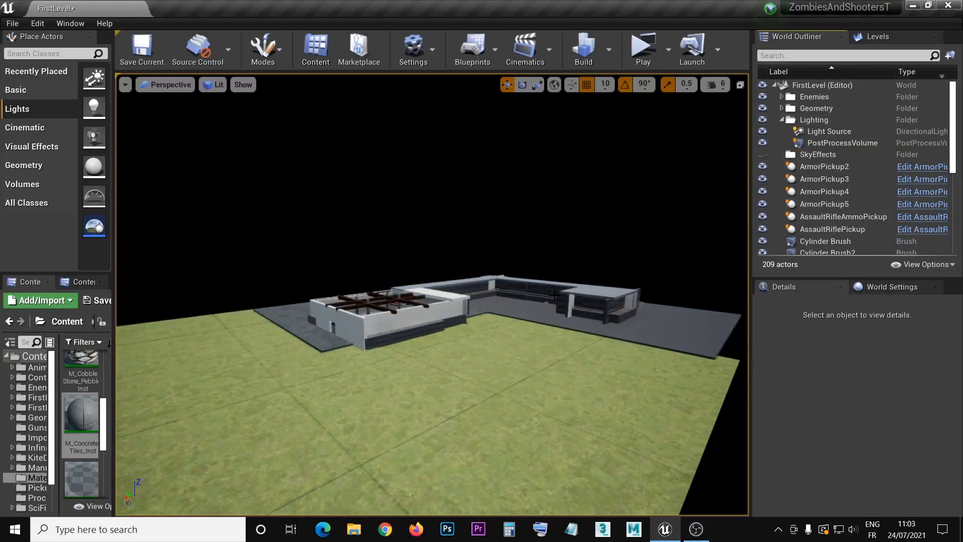
pyautogui.moveTo(543, 303); pyautogui.dragTo(497, 304, button='right')
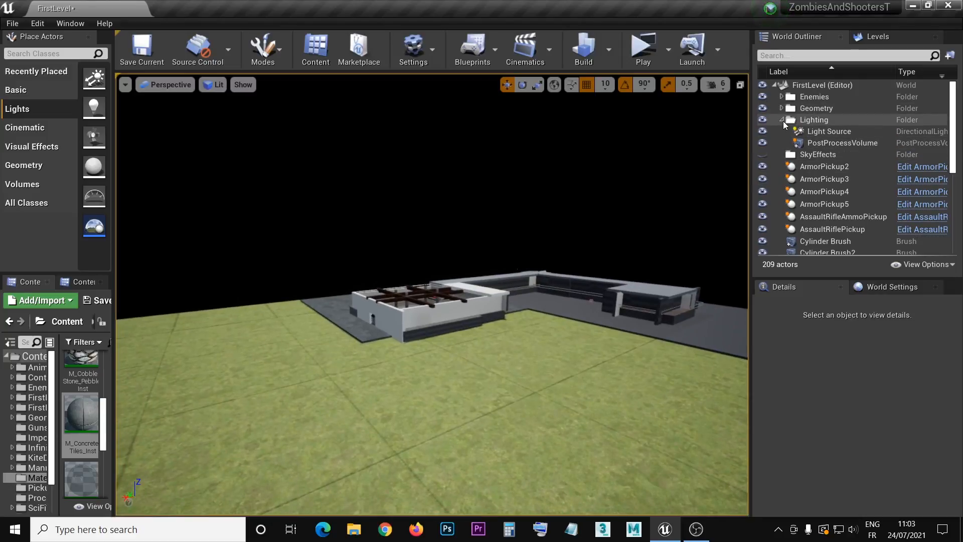
pyautogui.click(781, 120)
# Create a folder named Pickups directly under FirstLevel in the World Outliner.
pyautogui.moveTo(953, 97)
pyautogui.mouseDown()
pyautogui.moveTo(958, 178)
pyautogui.moveTo(959, 91)
pyautogui.mouseUp()
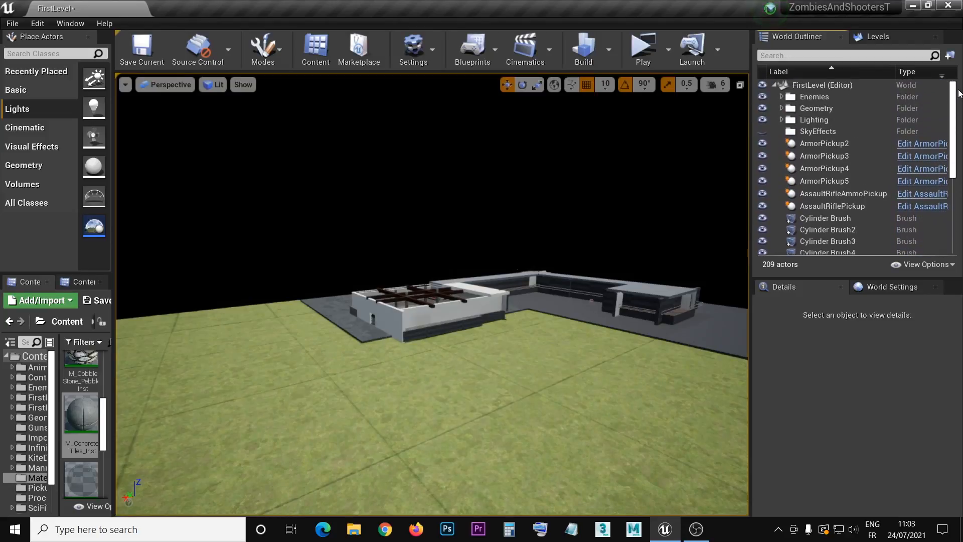
pyautogui.click(836, 143)
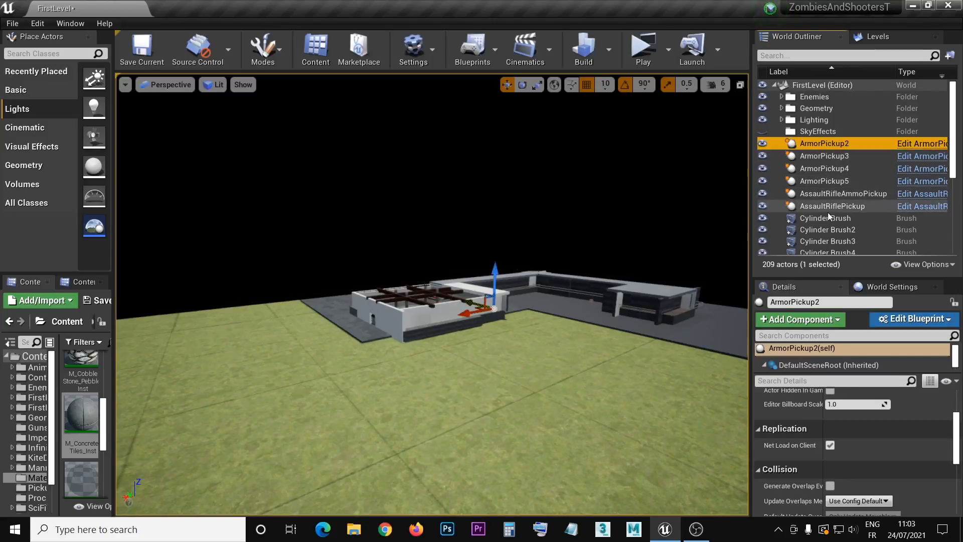
pyautogui.click(818, 86)
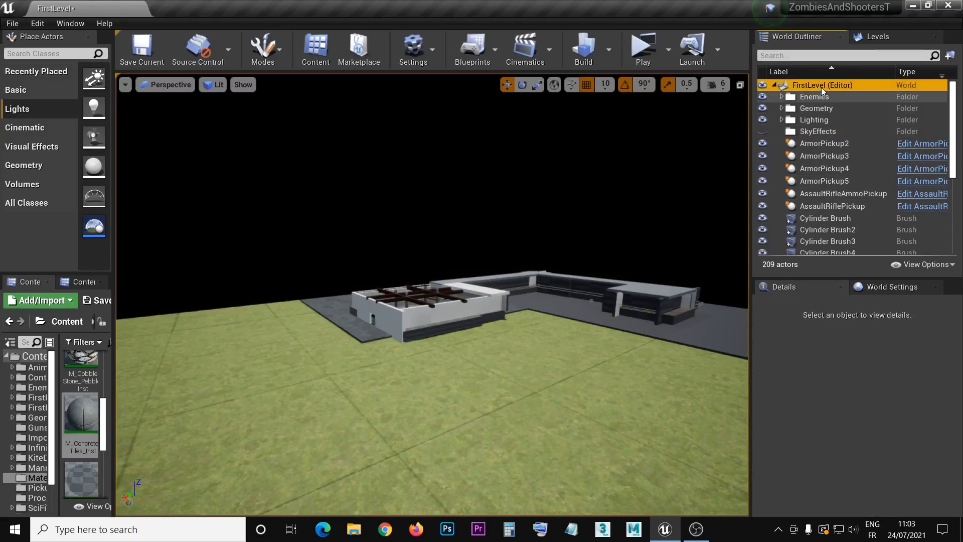
pyautogui.rightClick(822, 89)
pyautogui.click(843, 93)
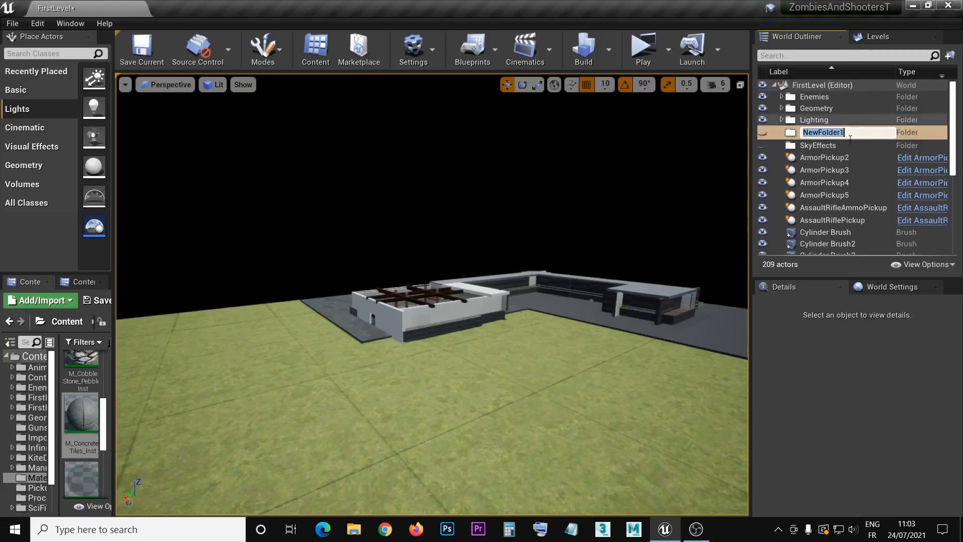
pyautogui.write('P')
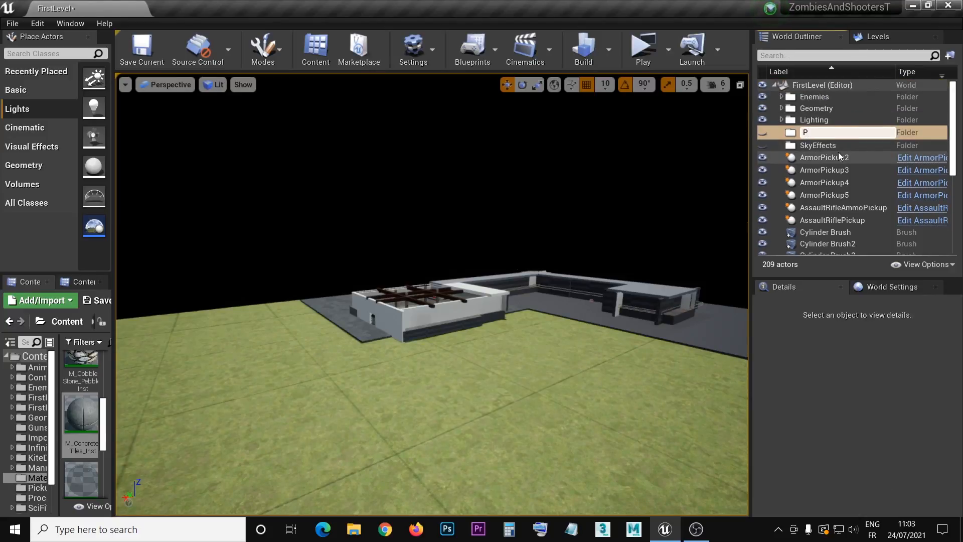
pyautogui.write('ickups')
pyautogui.press('Return')
# Move the actors from ArmorPickup2 through AssaultRiflePickup into the Pickups folder.
pyautogui.click(851, 217)
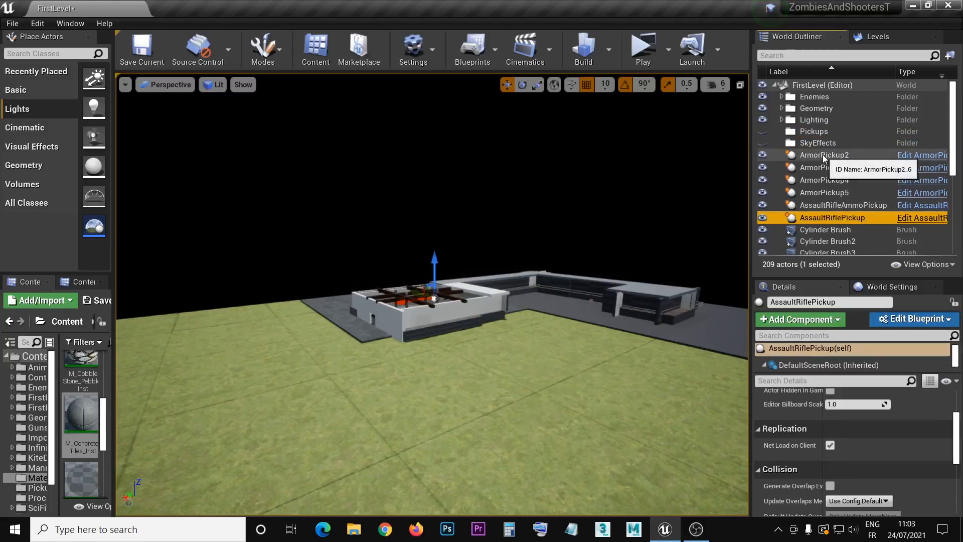
pyautogui.click(822, 154)
pyautogui.keyDown('shift'); pyautogui.click(833, 217); pyautogui.keyUp('shift')
pyautogui.moveTo(832, 181); pyautogui.dragTo(813, 133)
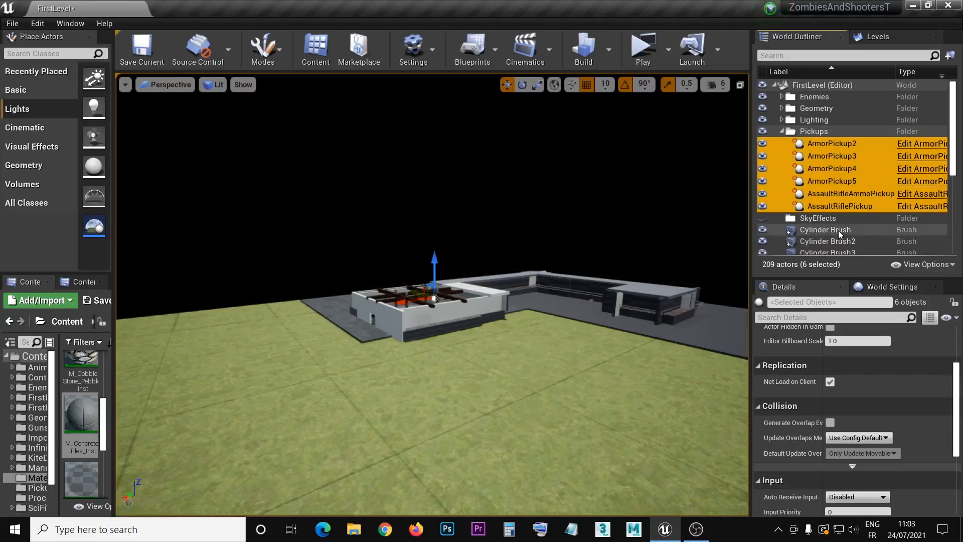
# Move all HealthPickup, PistolAmmoPickup, ShotgunAmmoPickup and ShotgunPickup actors into the Pickups folder and collapse it.
pyautogui.scroll(-3, 811, 221)
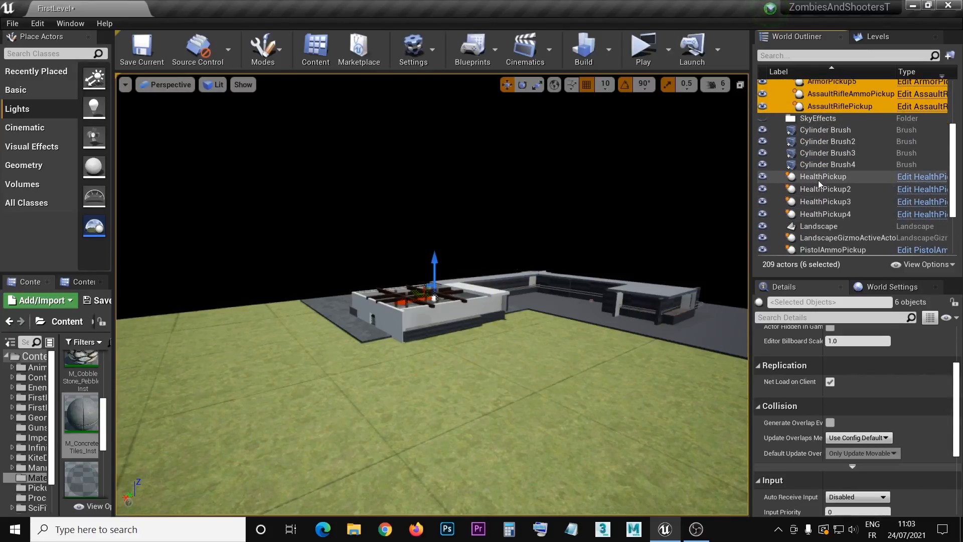
pyautogui.click(822, 177)
pyautogui.keyDown('shift'); pyautogui.click(834, 214); pyautogui.keyUp('shift')
pyautogui.scroll(-2, 853, 226)
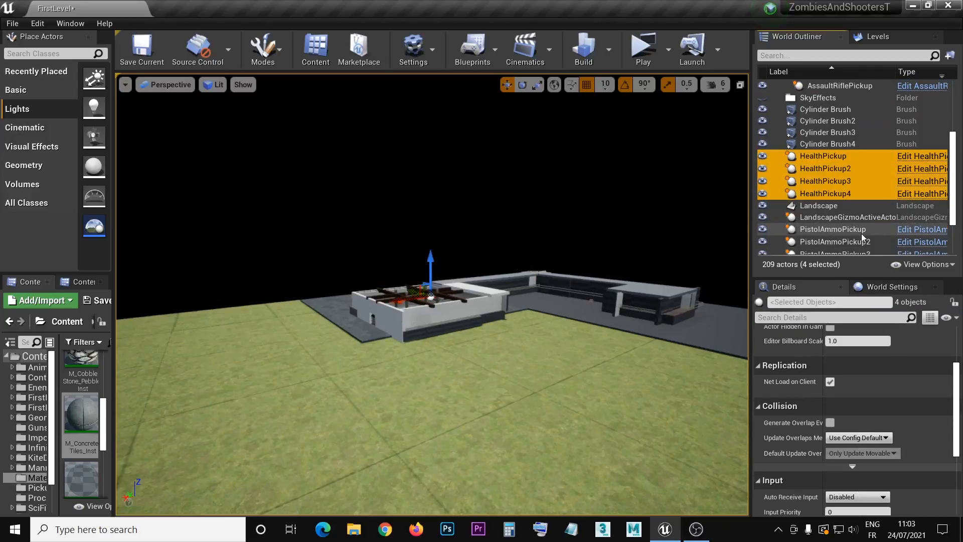
pyautogui.keyDown('ctrl'); pyautogui.click(828, 209); pyautogui.keyUp('ctrl')
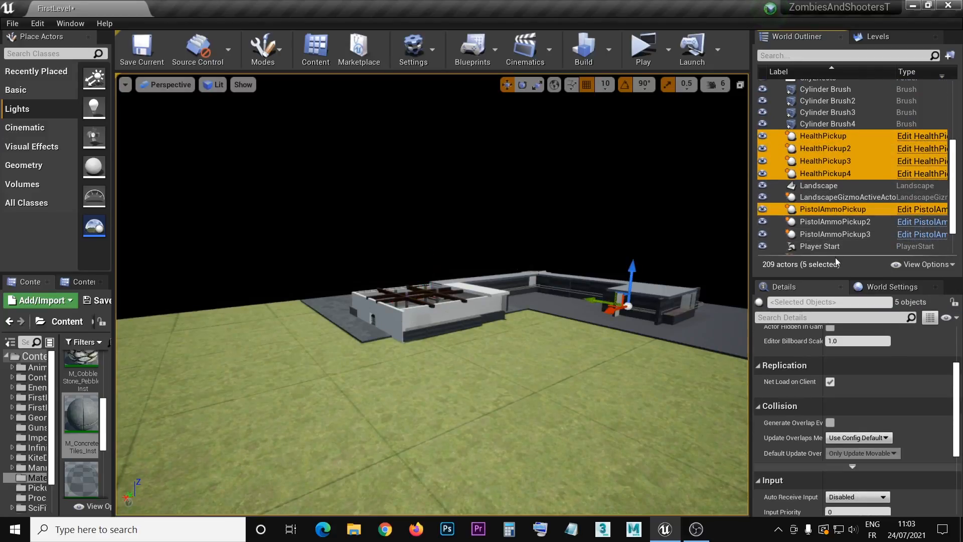
pyautogui.keyDown('shift'); pyautogui.click(836, 236); pyautogui.keyUp('shift')
pyautogui.scroll(-3, 837, 240)
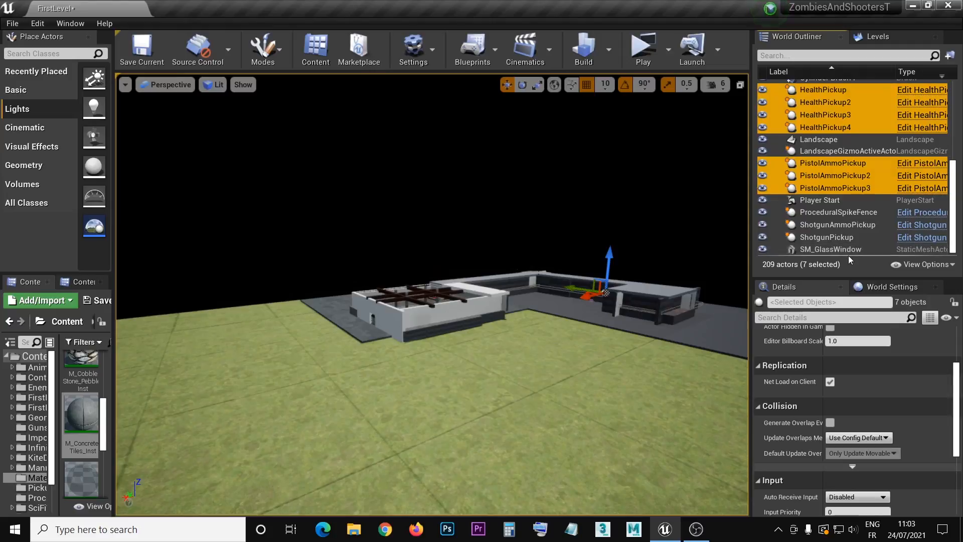
pyautogui.keyDown('ctrl'); pyautogui.click(844, 226); pyautogui.keyUp('ctrl')
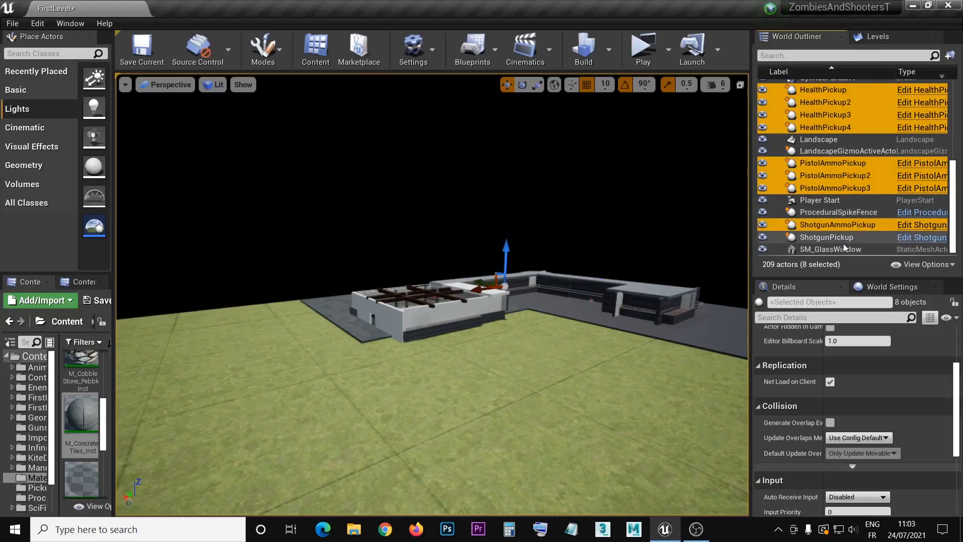
pyautogui.keyDown('ctrl'); pyautogui.click(840, 239); pyautogui.keyUp('ctrl')
pyautogui.rightClick(825, 227)
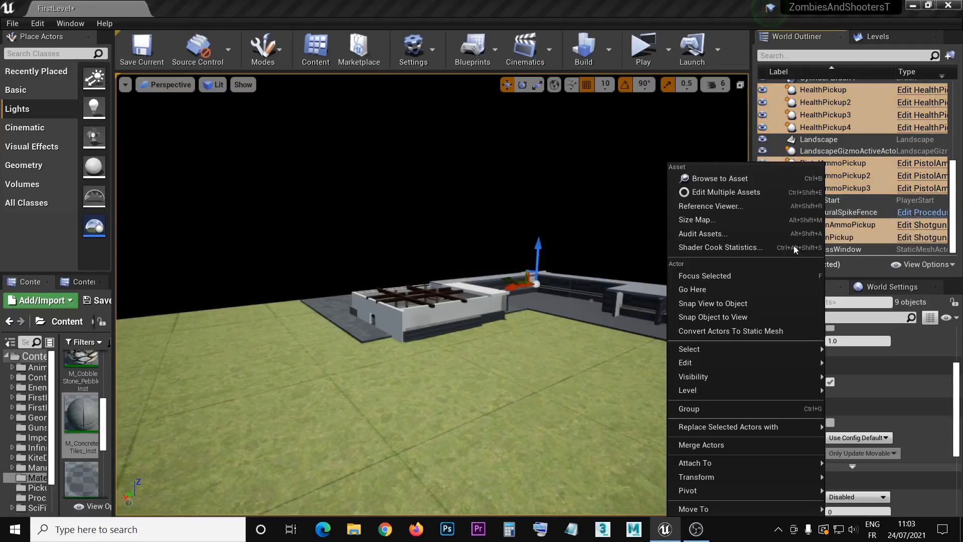
pyautogui.moveTo(722, 510)
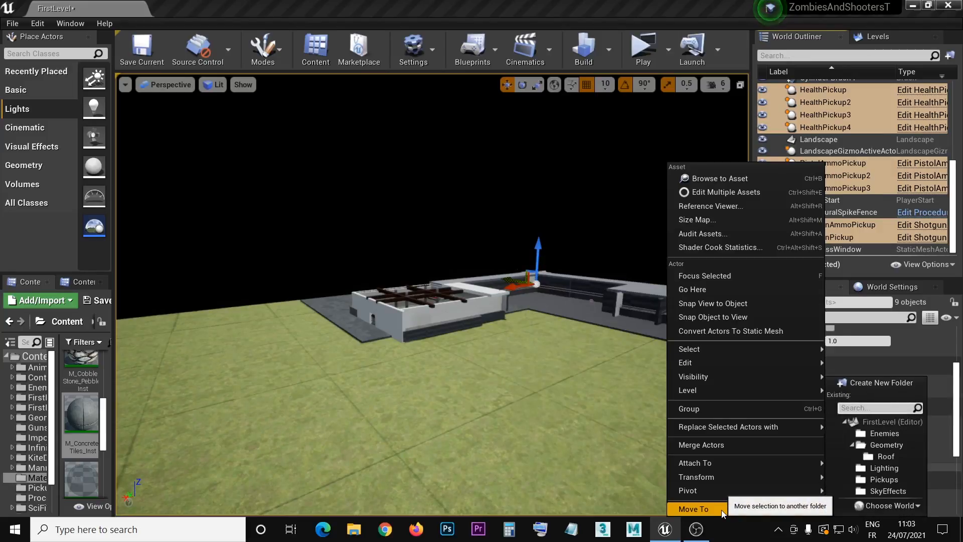
pyautogui.click(884, 479)
pyautogui.scroll(4, 820, 189)
pyautogui.scroll(5, 825, 192)
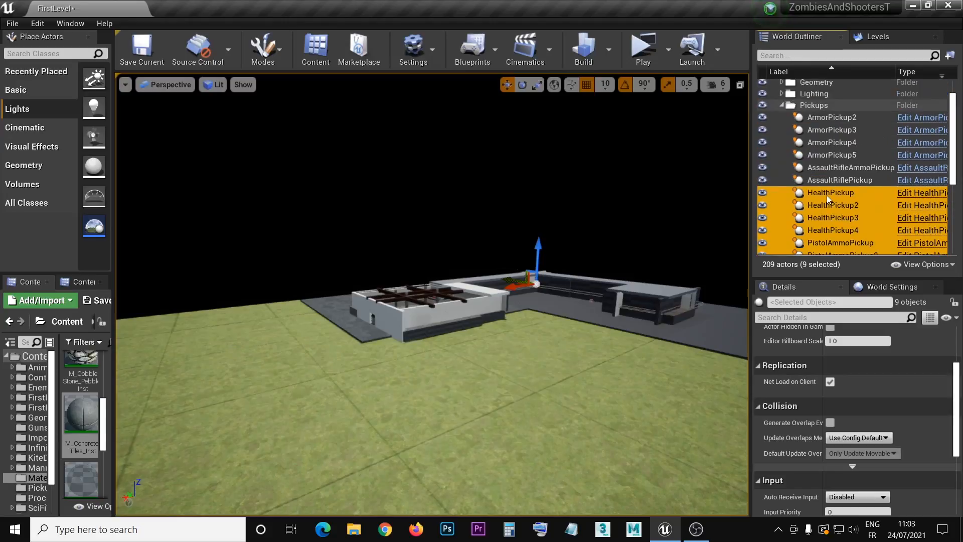
pyautogui.click(780, 132)
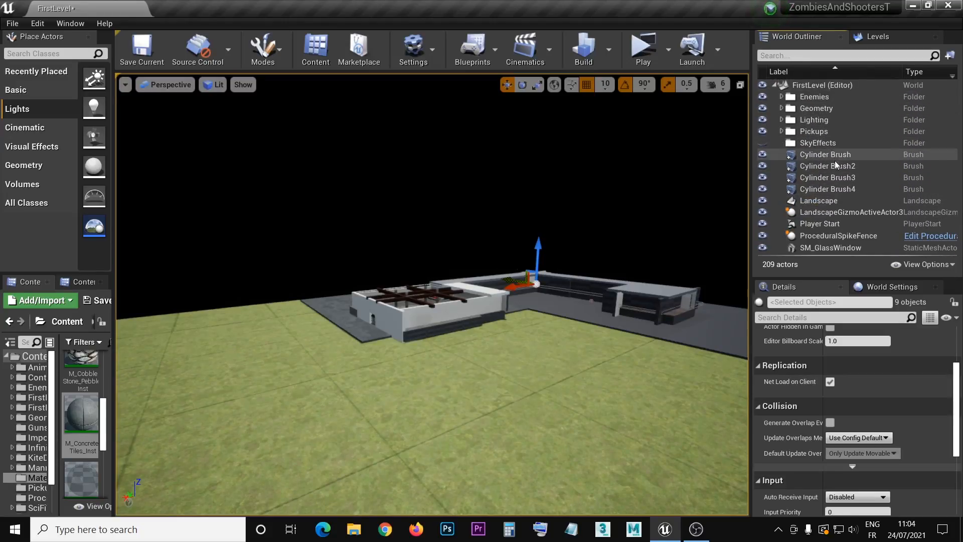
# Move the four Cylinder Brush actors and SM_GlassWindow into the Geometry folder.
pyautogui.click(813, 156)
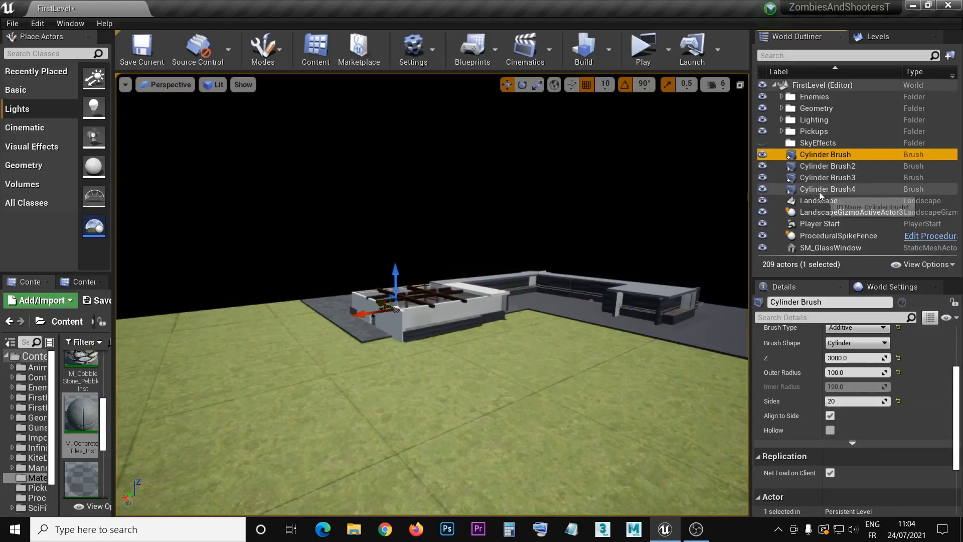
pyautogui.keyDown('shift'); pyautogui.click(825, 190); pyautogui.keyUp('shift')
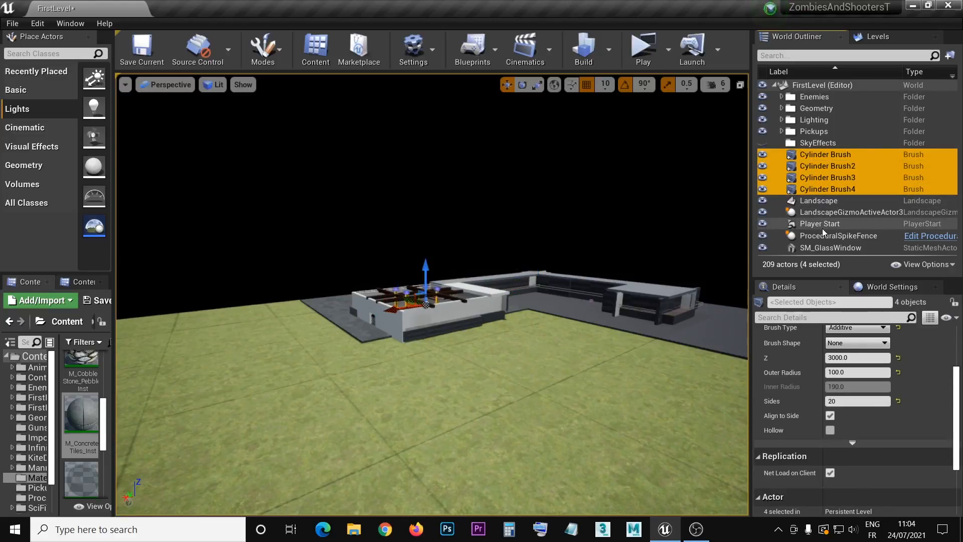
pyautogui.moveTo(833, 174)
pyautogui.mouseDown()
pyautogui.moveTo(830, 198)
pyautogui.moveTo(826, 108)
pyautogui.mouseUp()
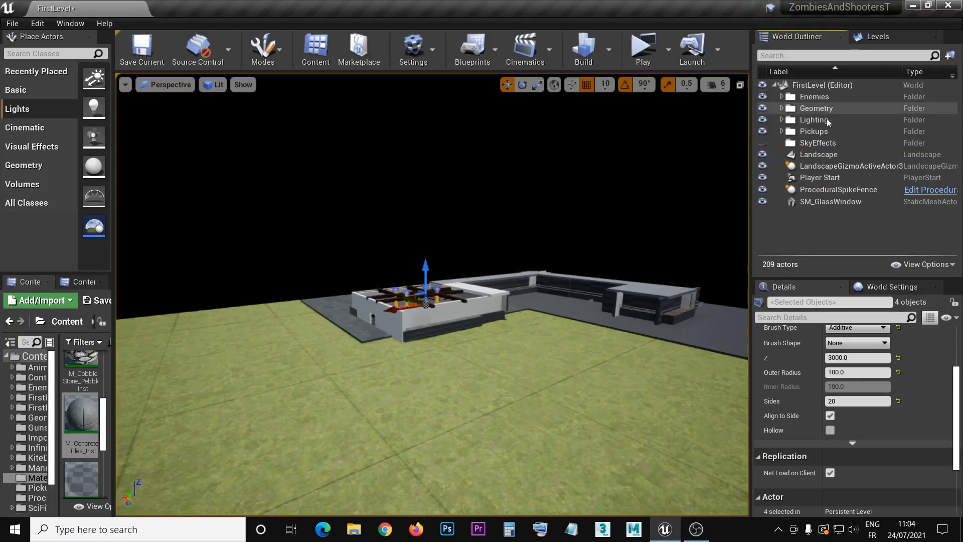
pyautogui.moveTo(820, 203); pyautogui.dragTo(808, 108)
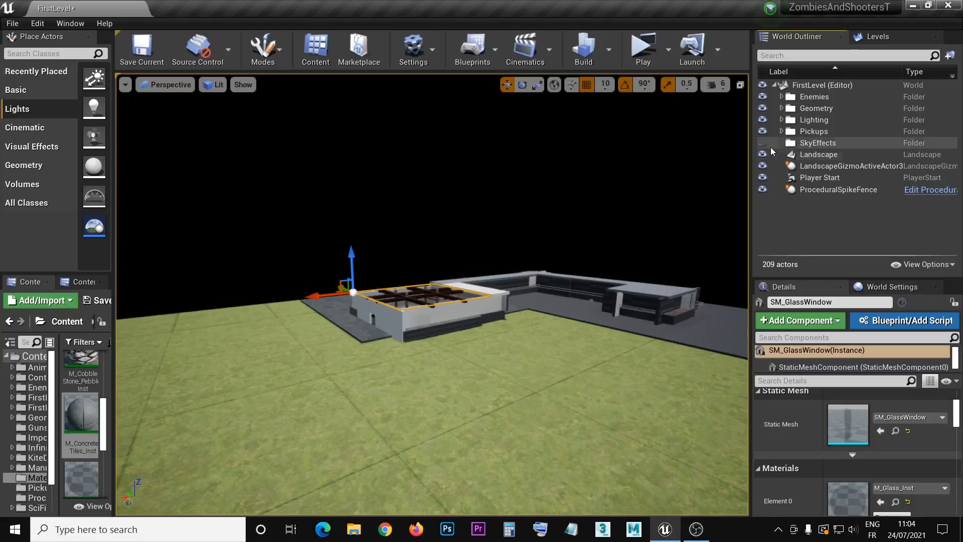
# Place an HDRI Backdrop light in the level over the building and focus the view on it.
pyautogui.click(802, 143)
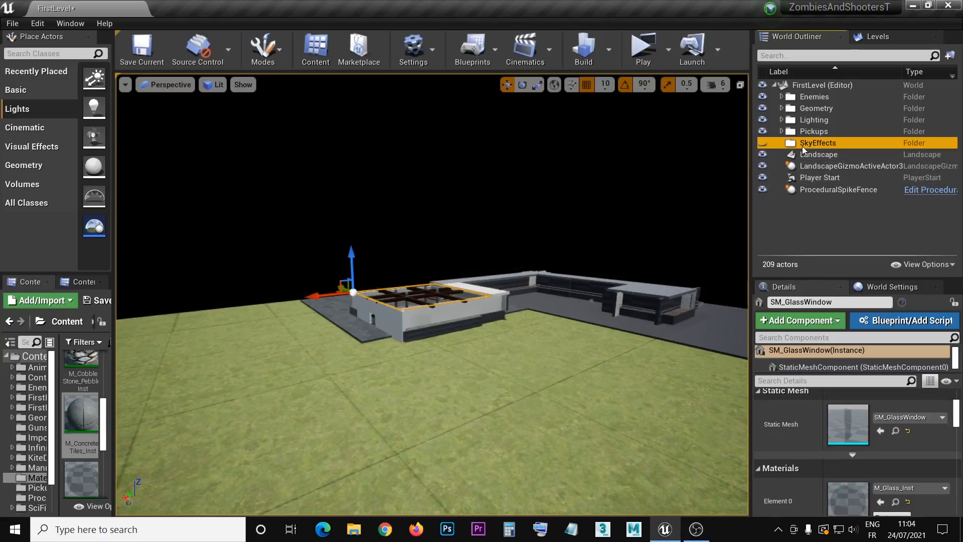
pyautogui.moveTo(499, 252); pyautogui.dragTo(501, 306, button='right')
pyautogui.moveTo(239, 226); pyautogui.dragTo(240, 225, button='right')
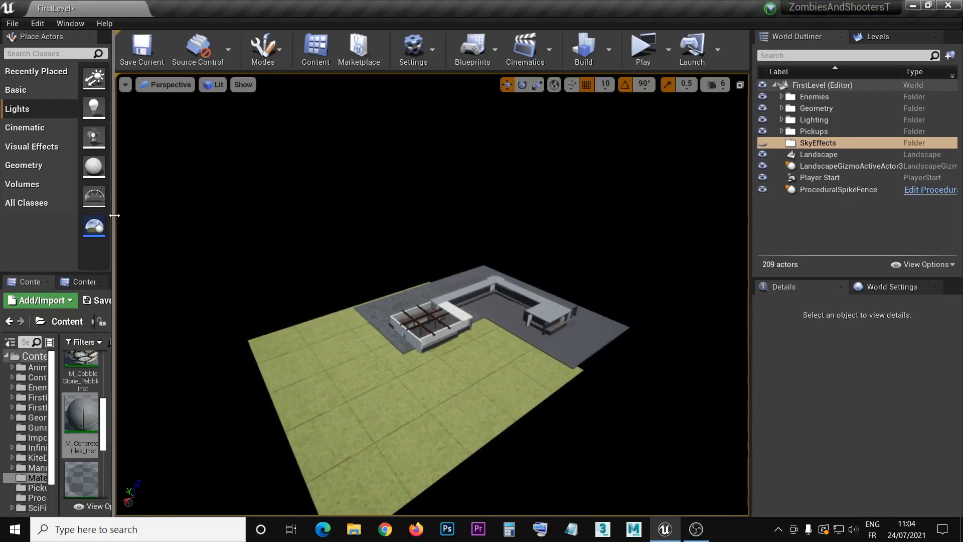
pyautogui.moveTo(115, 216); pyautogui.dragTo(429, 282)
pyautogui.press('f')
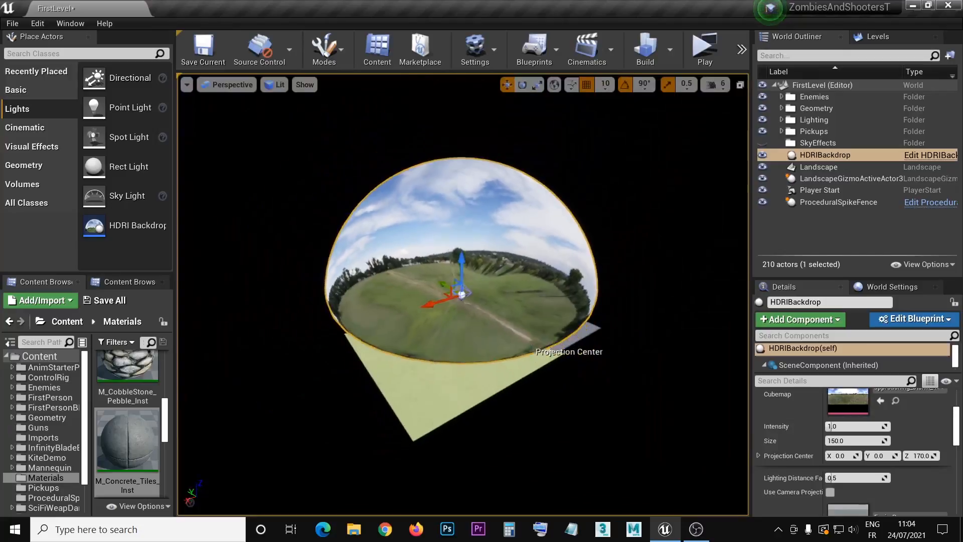
# Raise the HDRI Backdrop dome well above the building and landscape.
pyautogui.keyDown('alt'); pyautogui.moveTo(475, 209); pyautogui.dragTo(474, 209); pyautogui.keyUp('alt')
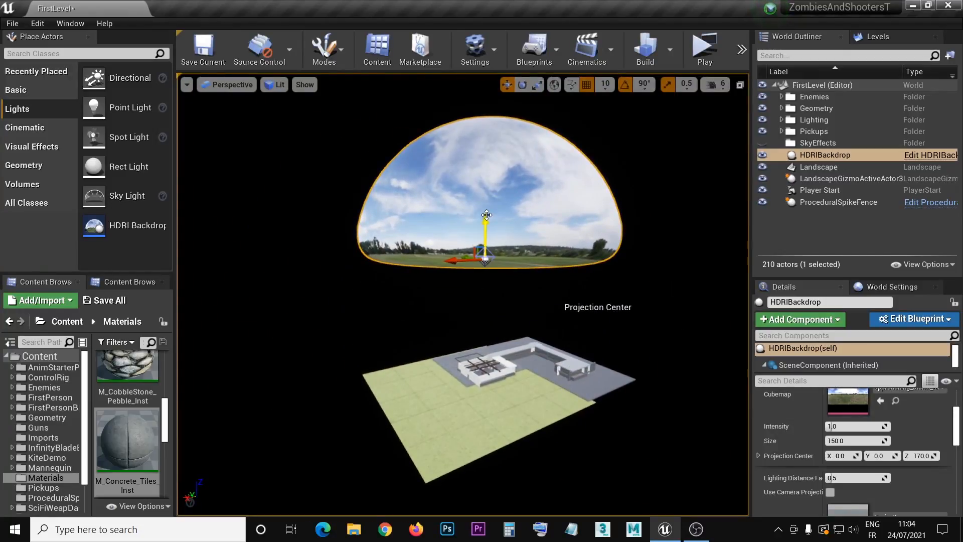
pyautogui.keyDown('alt'); pyautogui.moveTo(474, 210); pyautogui.dragTo(474, 210); pyautogui.keyUp('alt')
pyautogui.keyDown('alt'); pyautogui.moveTo(556, 424); pyautogui.dragTo(556, 424); pyautogui.keyUp('alt')
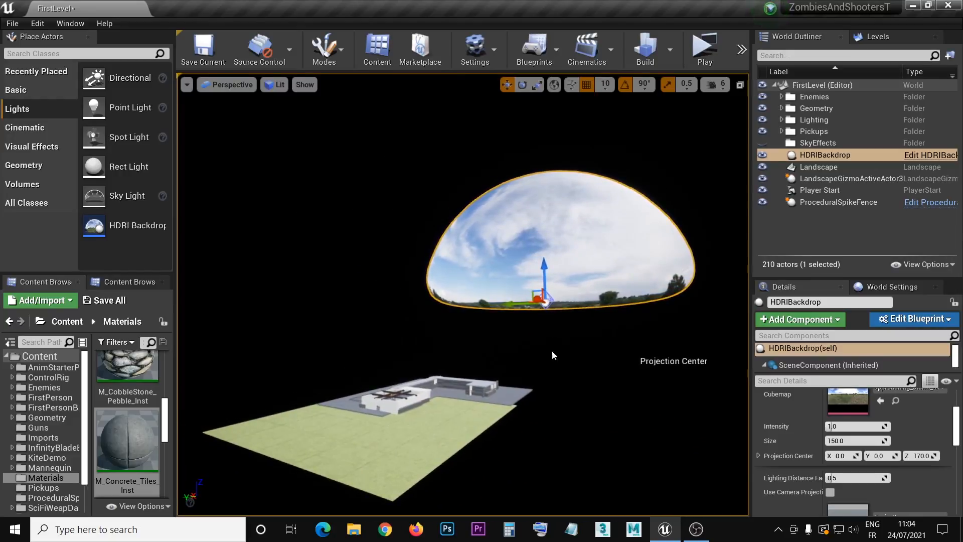
# Shift the HDRI Backdrop horizontally over the landscape and lower it until the grass landscape shows through its ground.
pyautogui.moveTo(513, 304); pyautogui.dragTo(357, 447)
pyautogui.moveTo(449, 442); pyautogui.dragTo(355, 446, button='right')
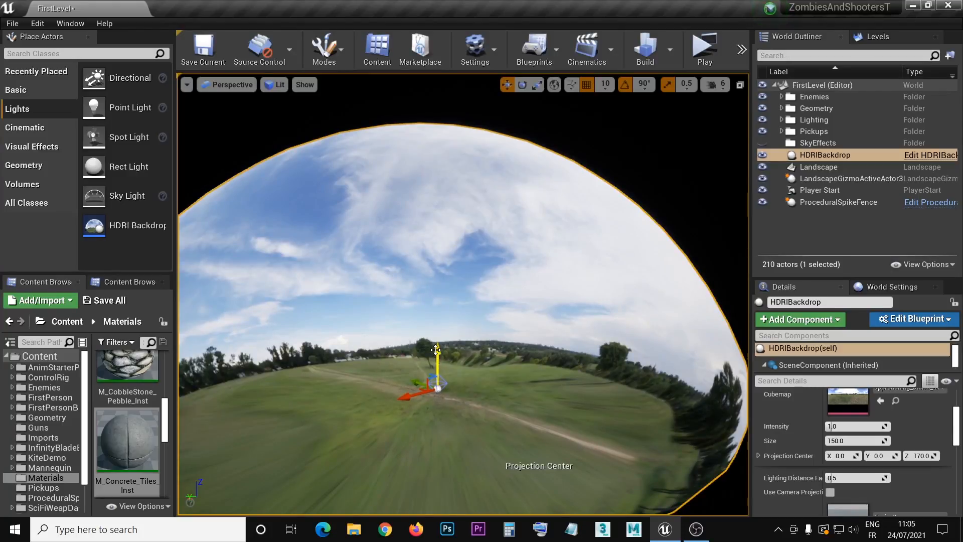
pyautogui.moveTo(436, 350); pyautogui.dragTo(465, 365)
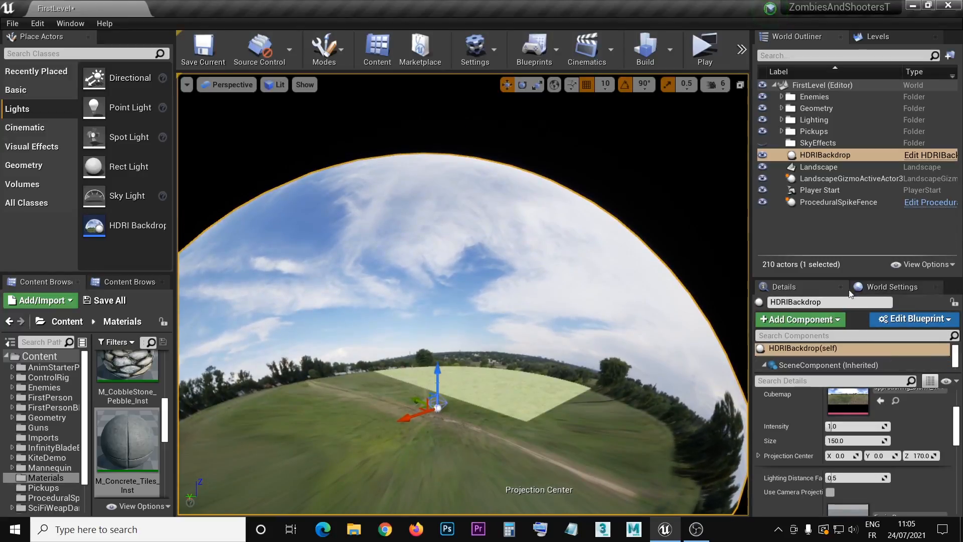
# Enlarge the Details area and show the level from the top view with Lit shading.
pyautogui.moveTo(833, 278); pyautogui.dragTo(829, 171)
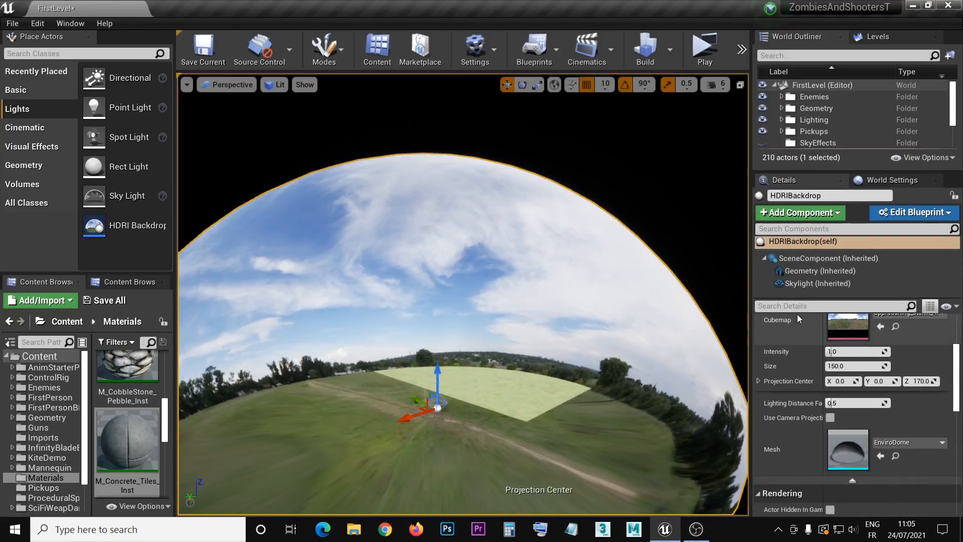
pyautogui.moveTo(797, 297); pyautogui.dragTo(796, 259)
pyautogui.click(216, 85)
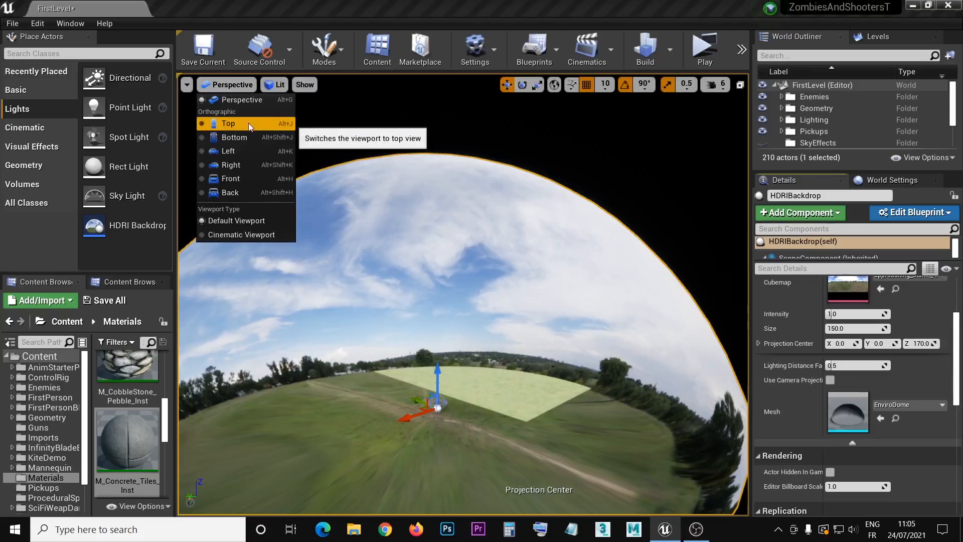
pyautogui.click(216, 127)
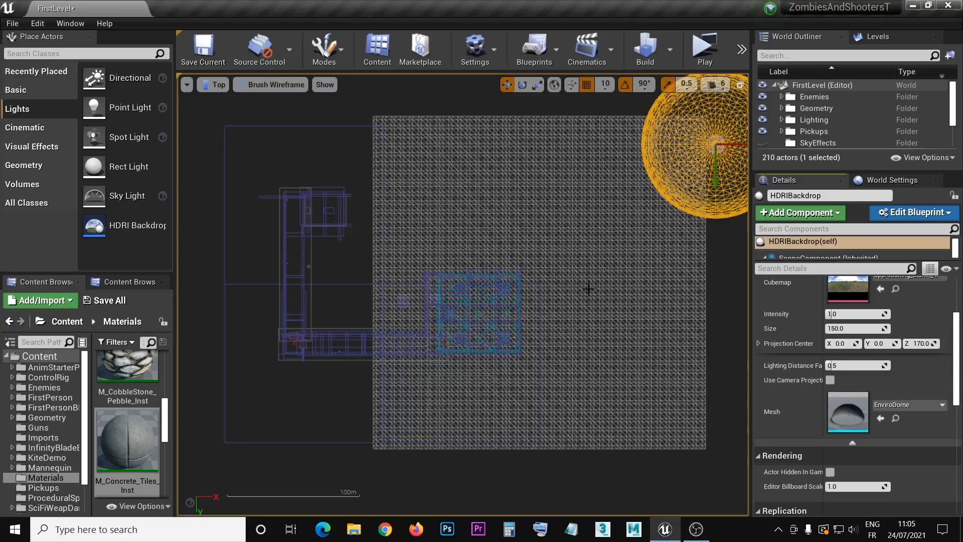
pyautogui.scroll(-1, 589, 287)
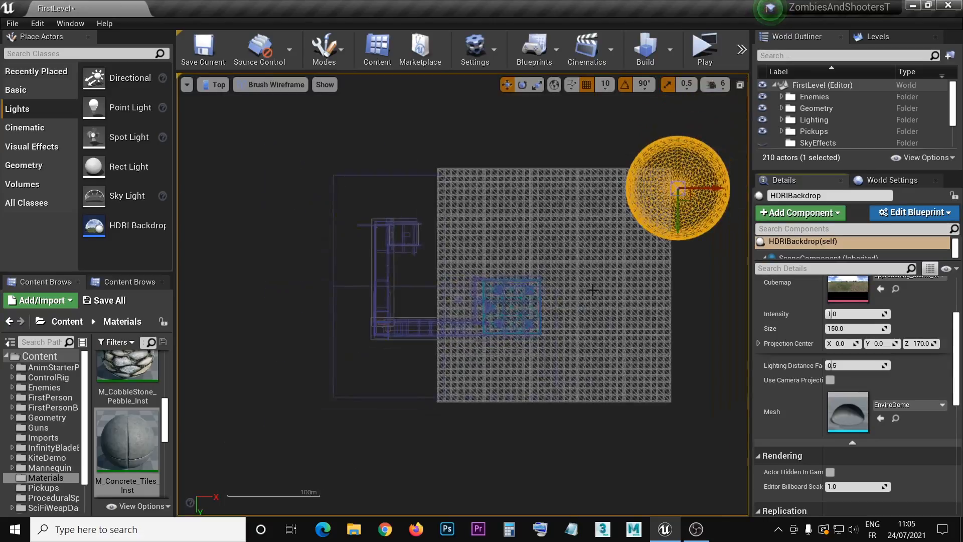
pyautogui.click(214, 86)
pyautogui.click(271, 85)
pyautogui.click(259, 108)
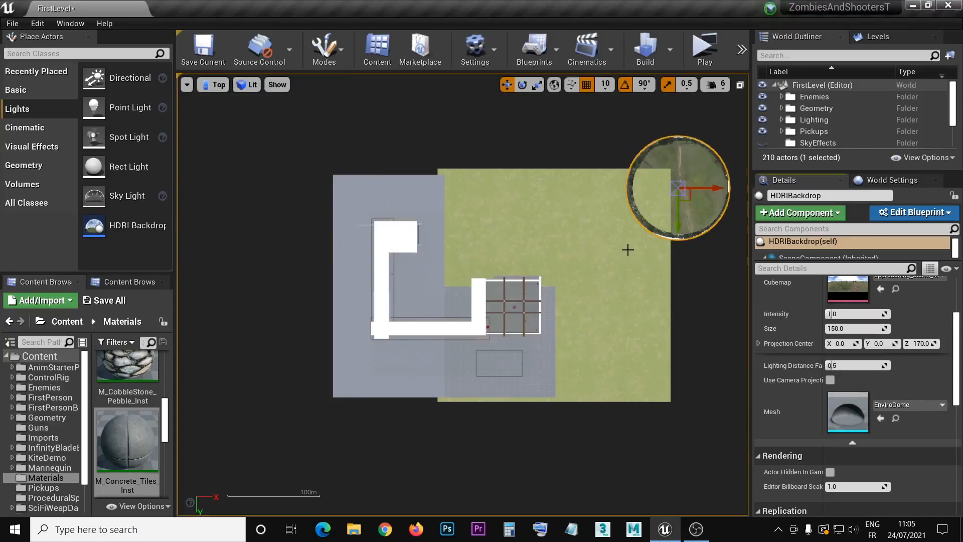
# Move the HDRI Backdrop over the part of the building with roof beams and return to a perspective view of it.
pyautogui.moveTo(686, 200); pyautogui.dragTo(509, 299)
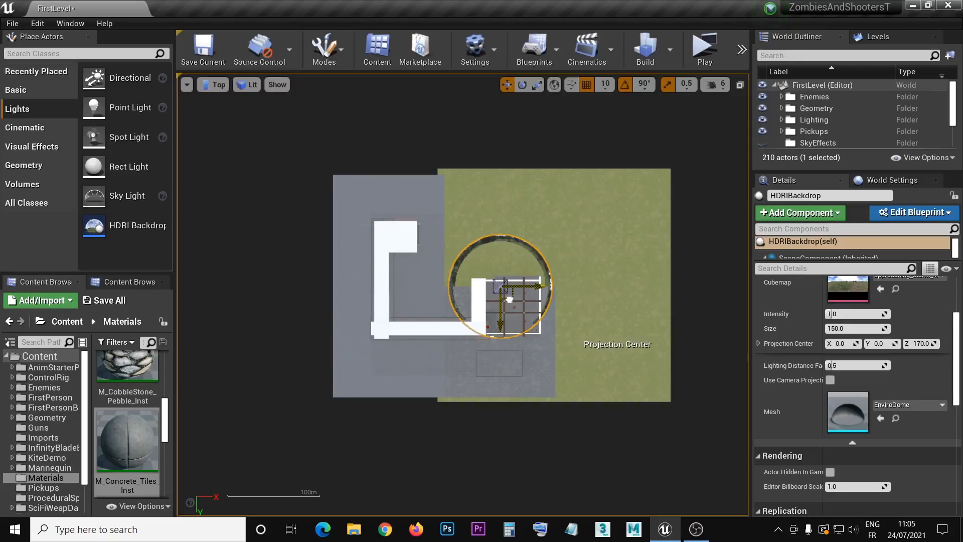
pyautogui.click(213, 85)
pyautogui.click(238, 100)
pyautogui.moveTo(492, 238); pyautogui.dragTo(489, 176)
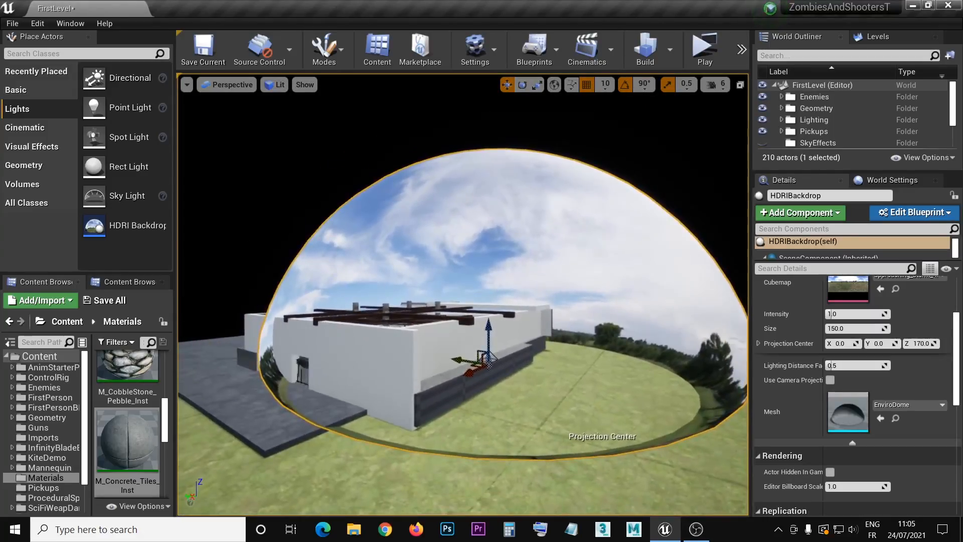
pyautogui.moveTo(550, 386); pyautogui.dragTo(594, 393)
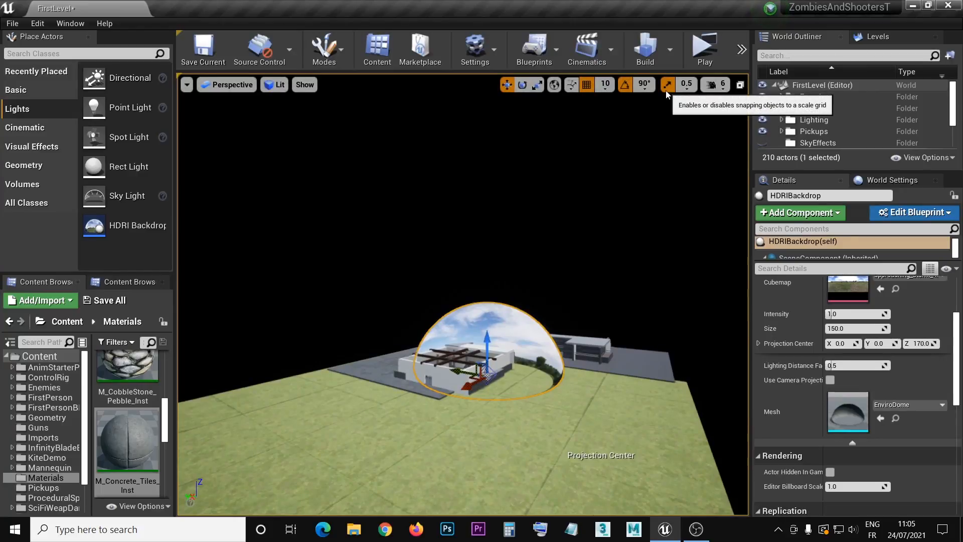
# Set the scale snap to 0.25 and make room to show the HDRI Backdrop's transform values.
pyautogui.click(685, 85)
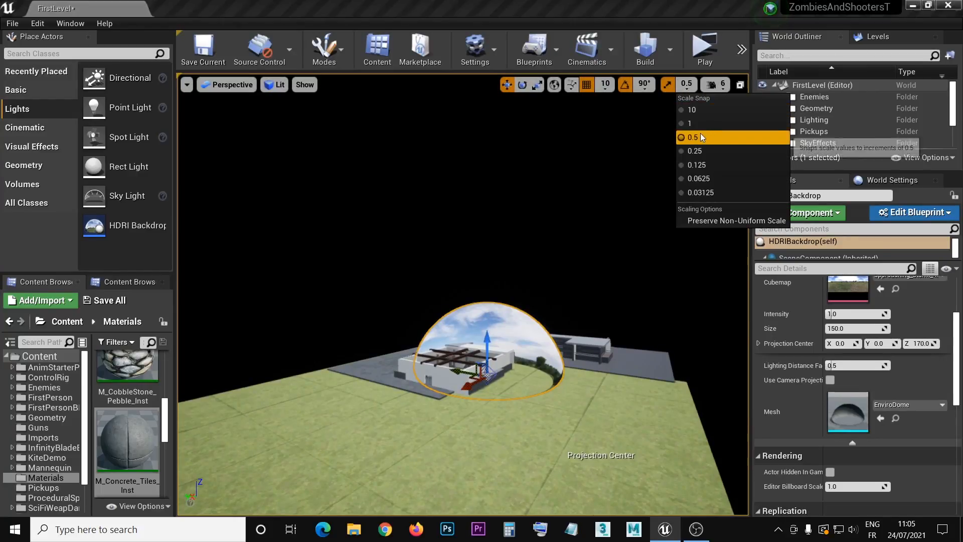
pyautogui.click(681, 152)
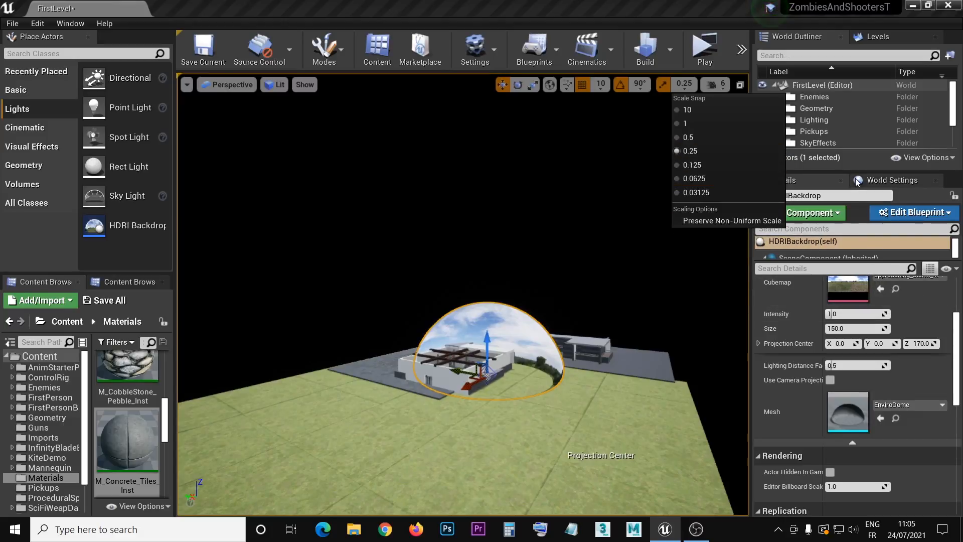
pyautogui.moveTo(847, 172); pyautogui.dragTo(846, 94)
pyautogui.moveTo(813, 201); pyautogui.dragTo(808, 282)
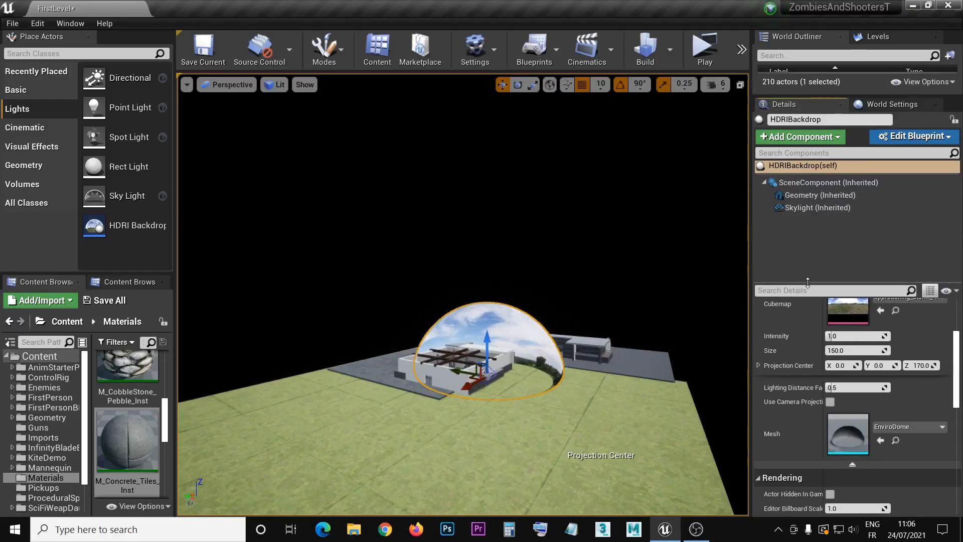
pyautogui.scroll(3, 951, 385)
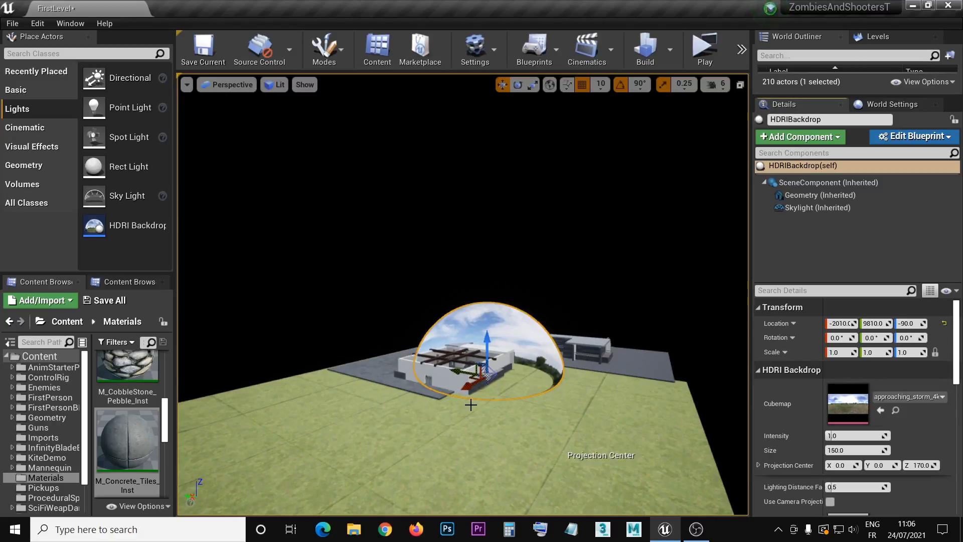
pyautogui.click(835, 352)
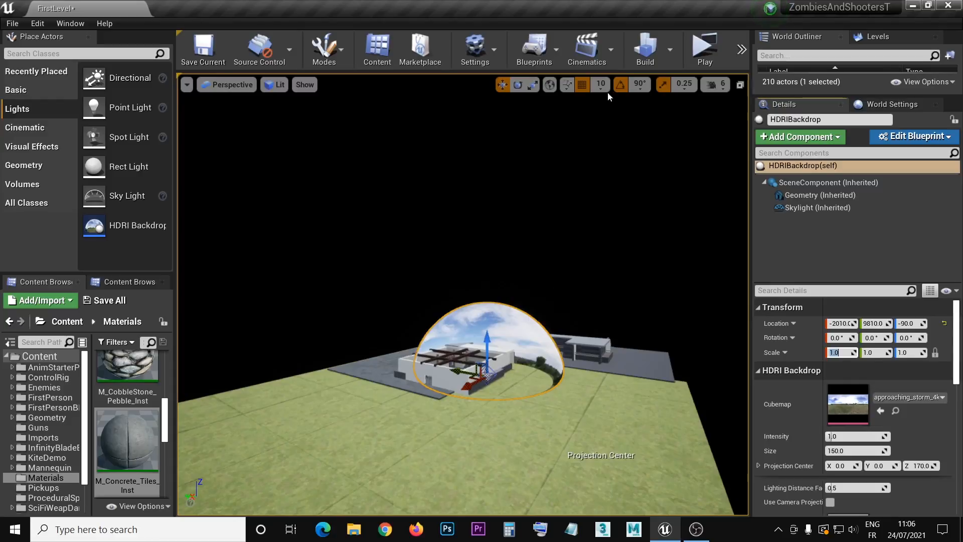
# Scale the HDRI Backdrop uniformly to 0.25 and reposition it to X -350, Y 13270 around the landscape and building.
pyautogui.click(534, 84)
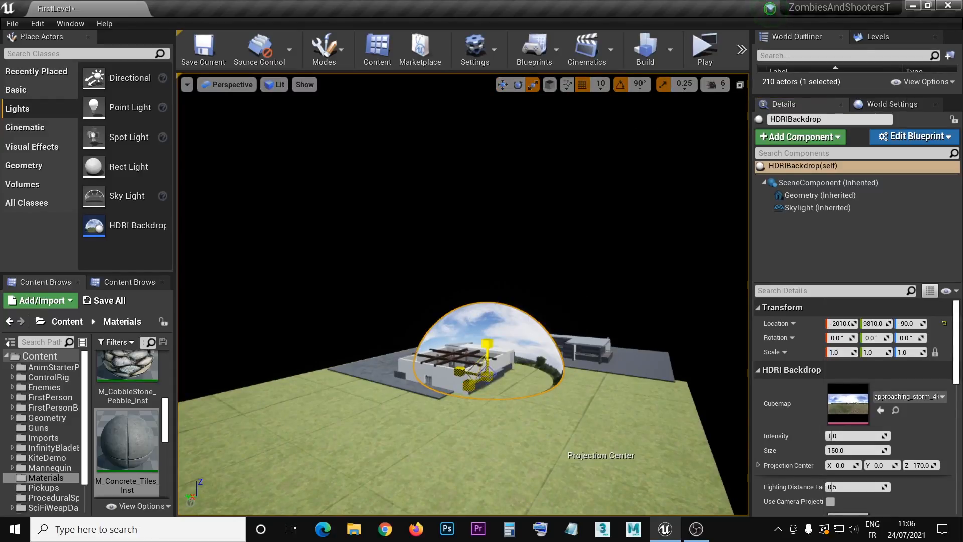
pyautogui.moveTo(487, 344); pyautogui.dragTo(501, 336)
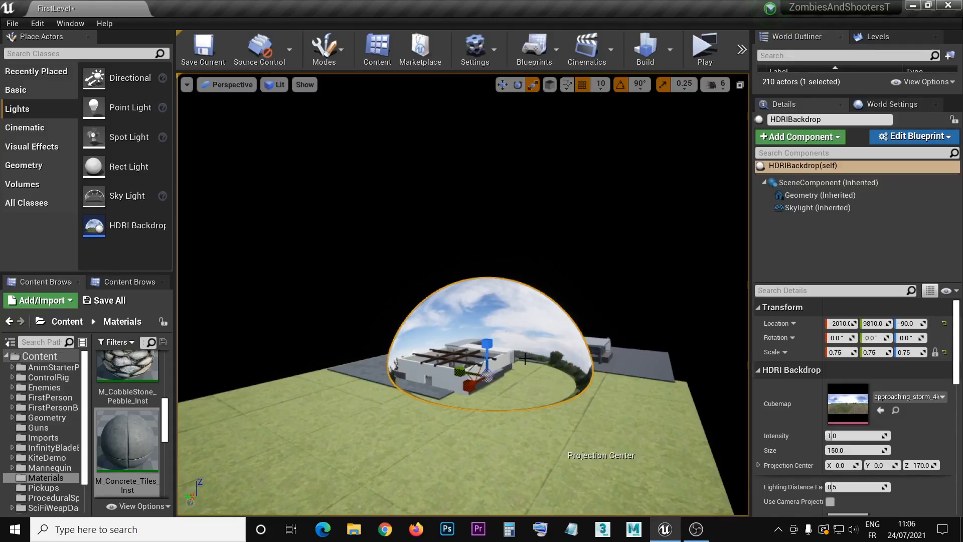
pyautogui.moveTo(490, 379); pyautogui.dragTo(529, 416)
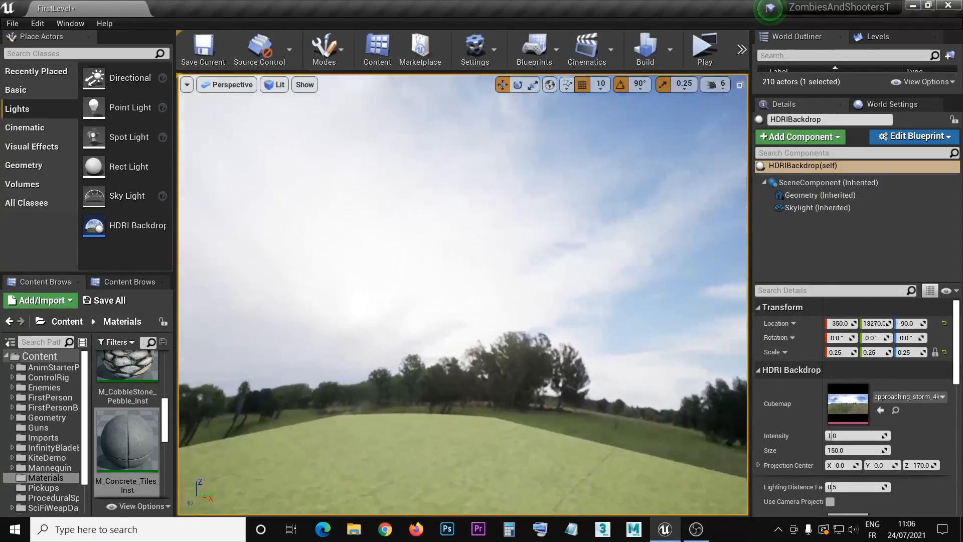
pyautogui.moveTo(564, 366)
pyautogui.mouseDown(button='right')
pyautogui.moveTo(561, 346)
pyautogui.moveTo(565, 367)
pyautogui.mouseUp(button='right')
pyautogui.moveTo(392, 403)
pyautogui.mouseDown(button='right')
pyautogui.moveTo(396, 396)
pyautogui.moveTo(392, 403)
pyautogui.mouseUp(button='right')
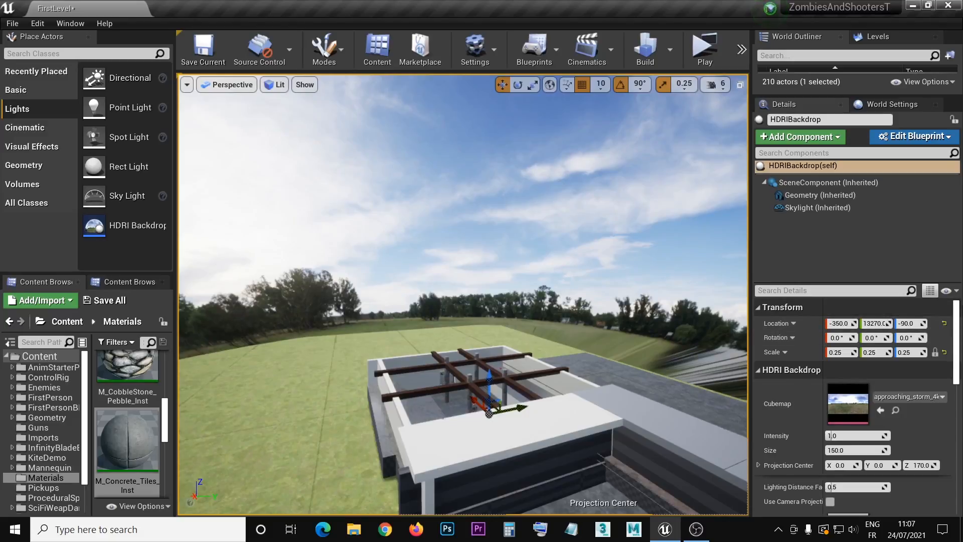
# Create a new folder named HDRi in the root Content folder.
pyautogui.scroll(-2, 924, 391)
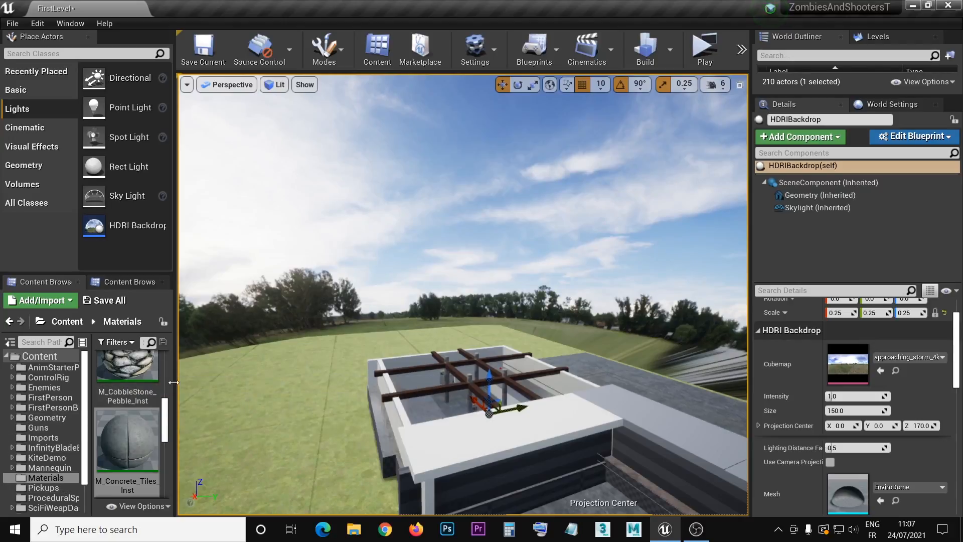
pyautogui.moveTo(177, 382); pyautogui.dragTo(249, 386)
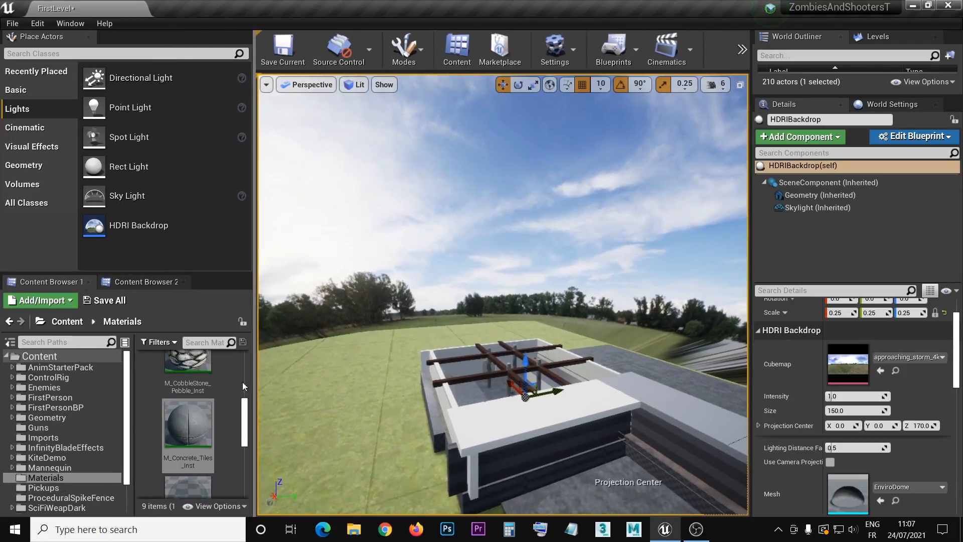
pyautogui.click(56, 355)
pyautogui.click(71, 306)
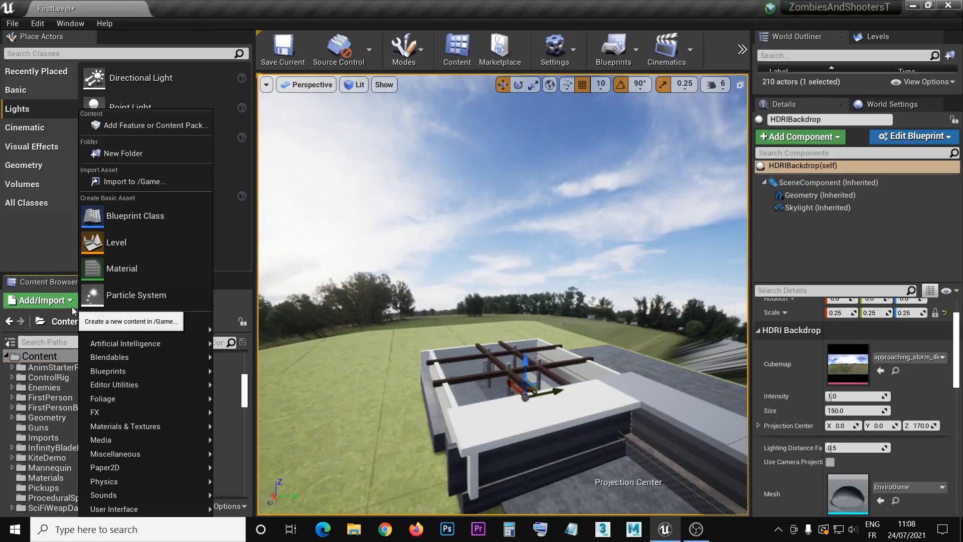
pyautogui.click(125, 154)
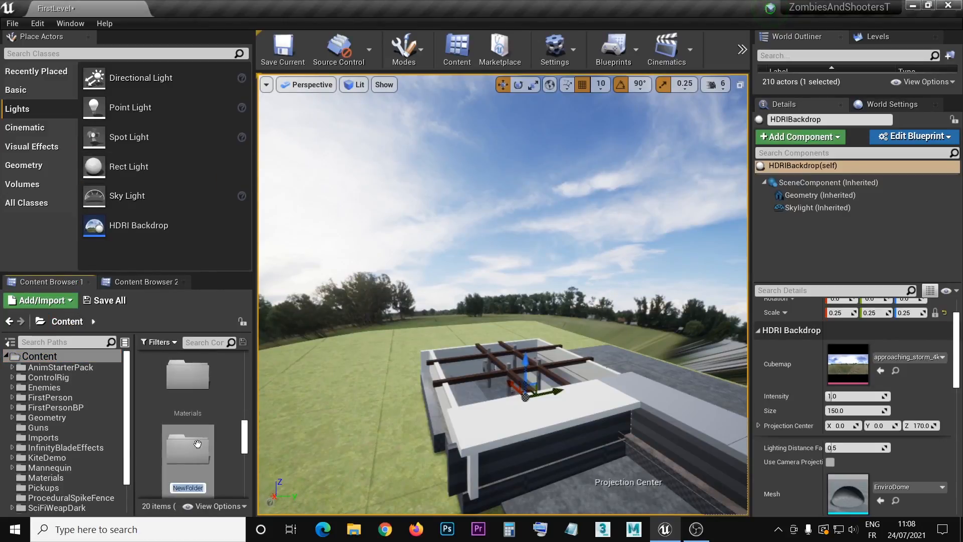
pyautogui.write('h')
pyautogui.press('BackSpace')
pyautogui.write('HDRi')
pyautogui.press('Return')
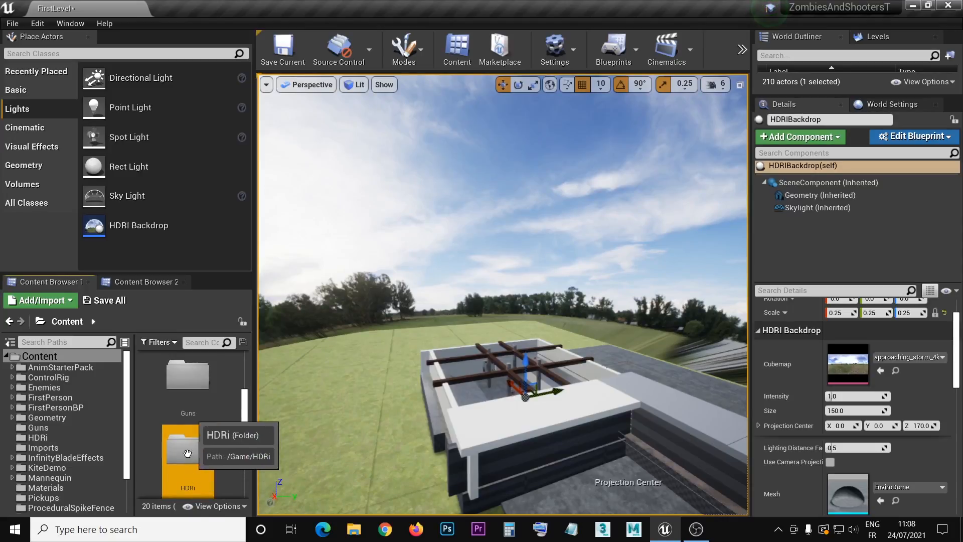
# Switch to File Explorer and select the autumn_park_4k(1) HDR file in Downloads.
pyautogui.click(359, 537)
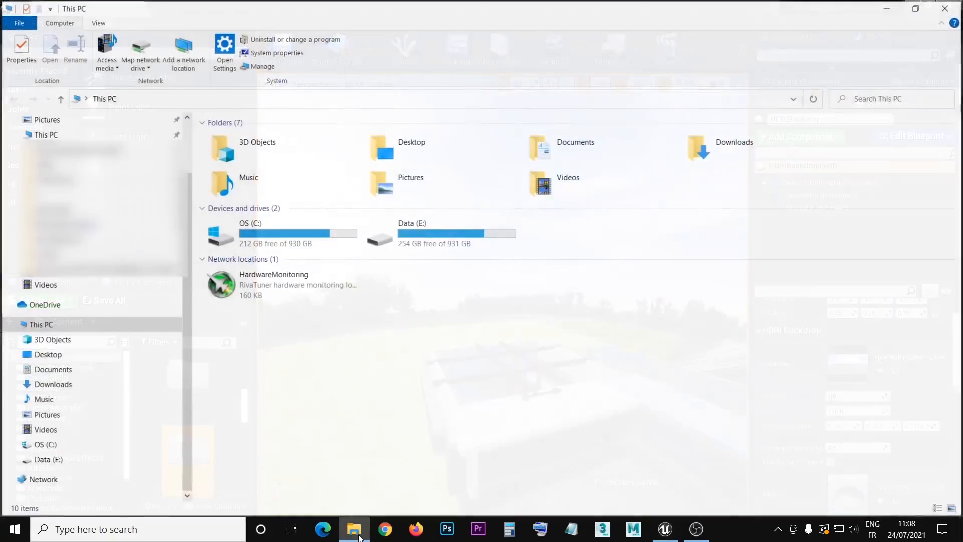
pyautogui.scroll(1, 122, 219)
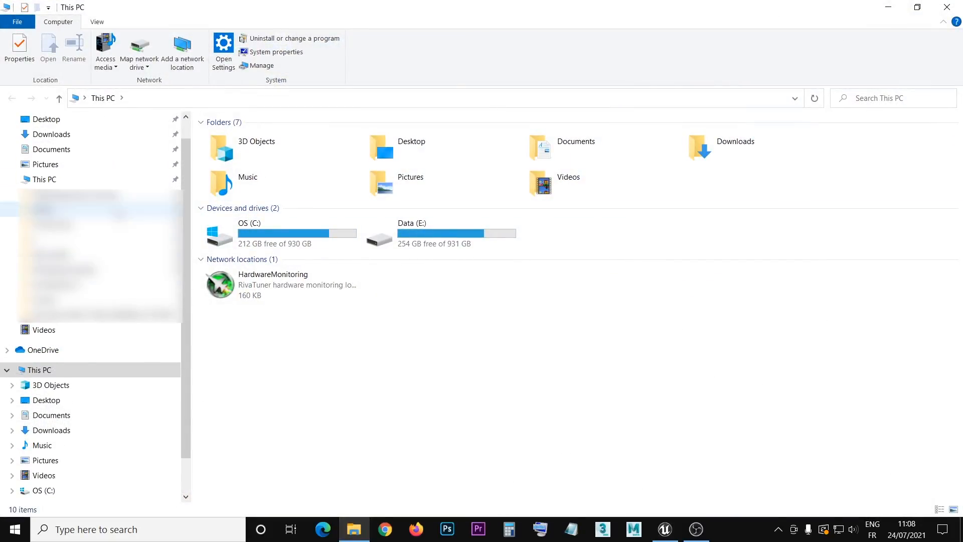
pyautogui.click(90, 134)
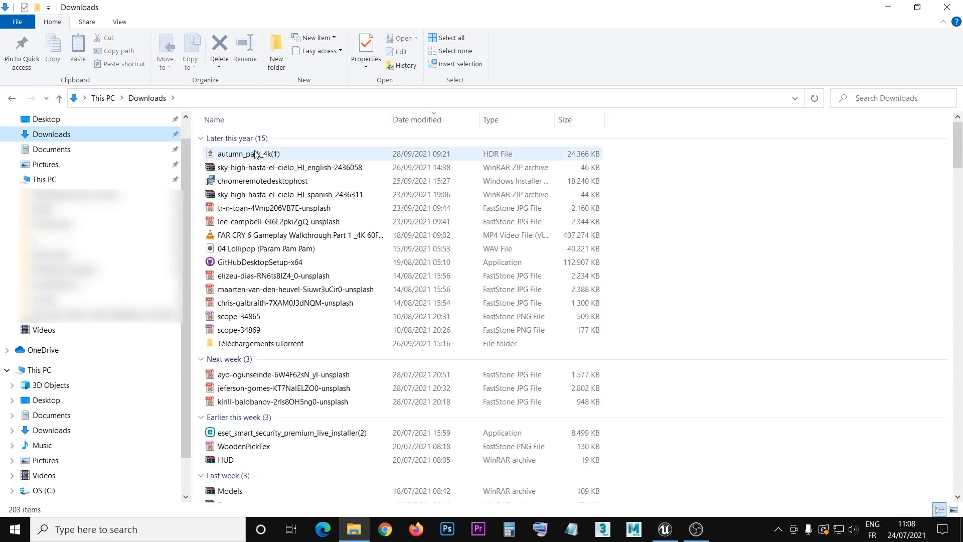
pyautogui.click(255, 154)
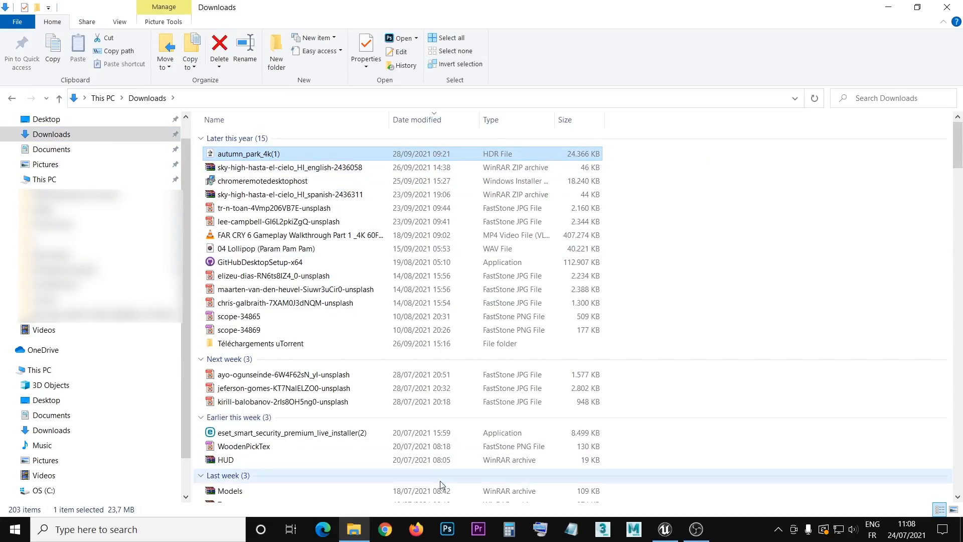
# Import the autumn_park_4k(1) HDR file from Downloads into the empty HDRi content folder.
pyautogui.click(665, 529)
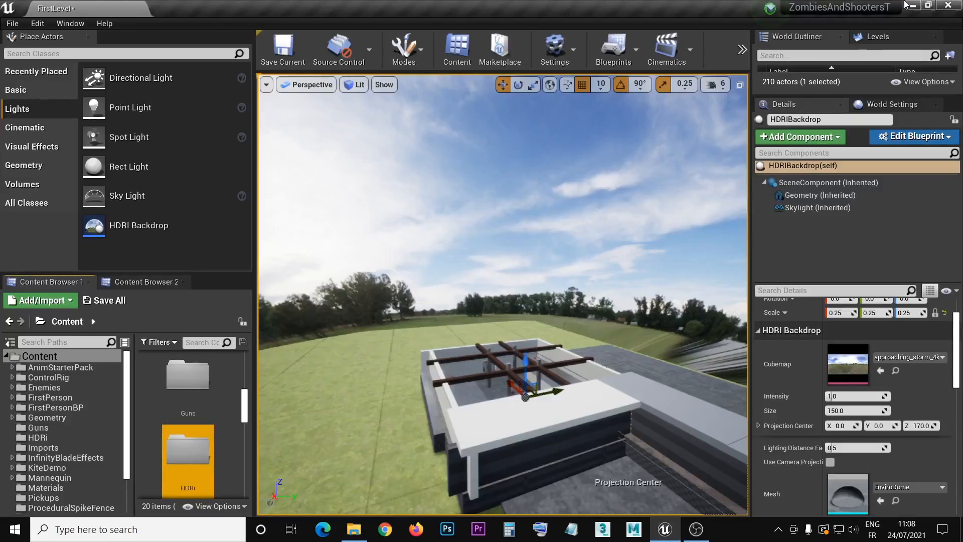
pyautogui.doubleClick(183, 464)
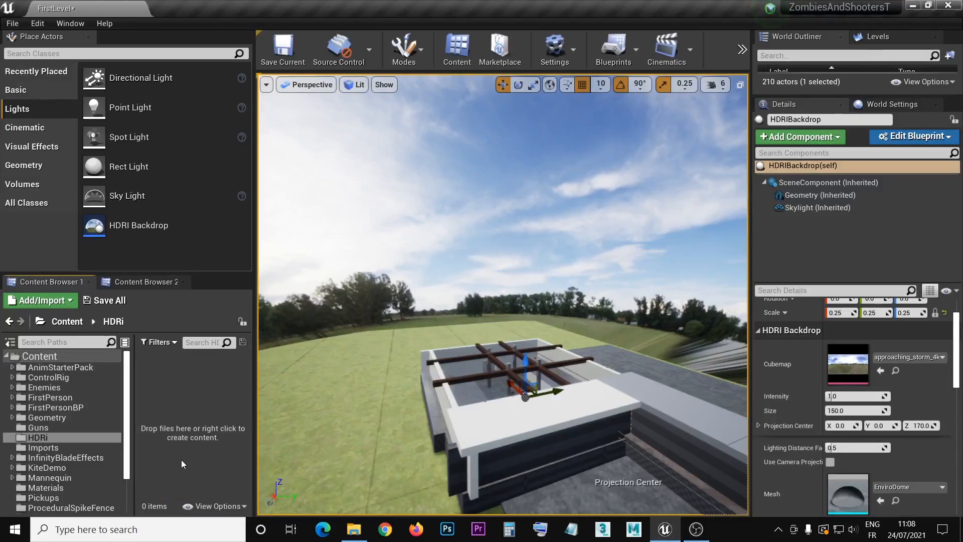
pyautogui.click(367, 534)
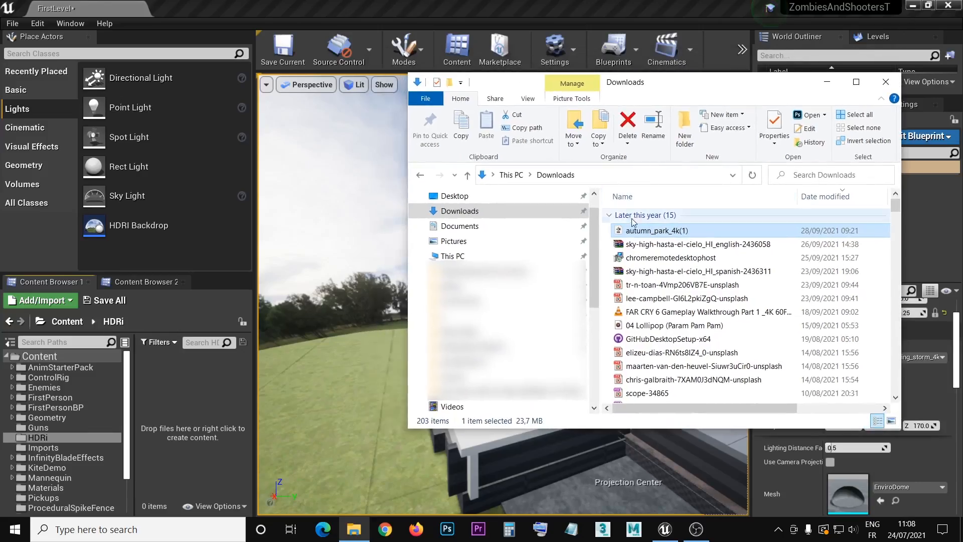
pyautogui.moveTo(657, 232); pyautogui.dragTo(173, 412)
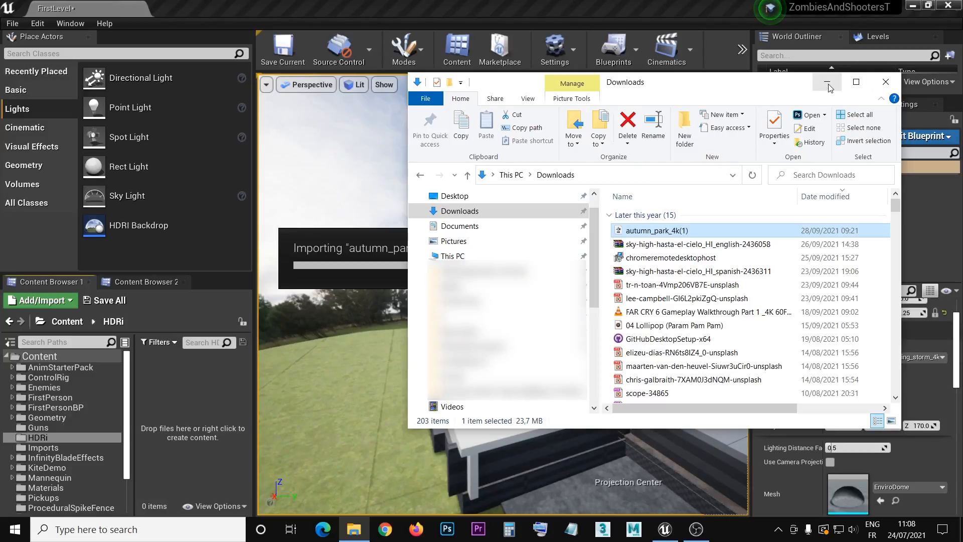
pyautogui.click(828, 84)
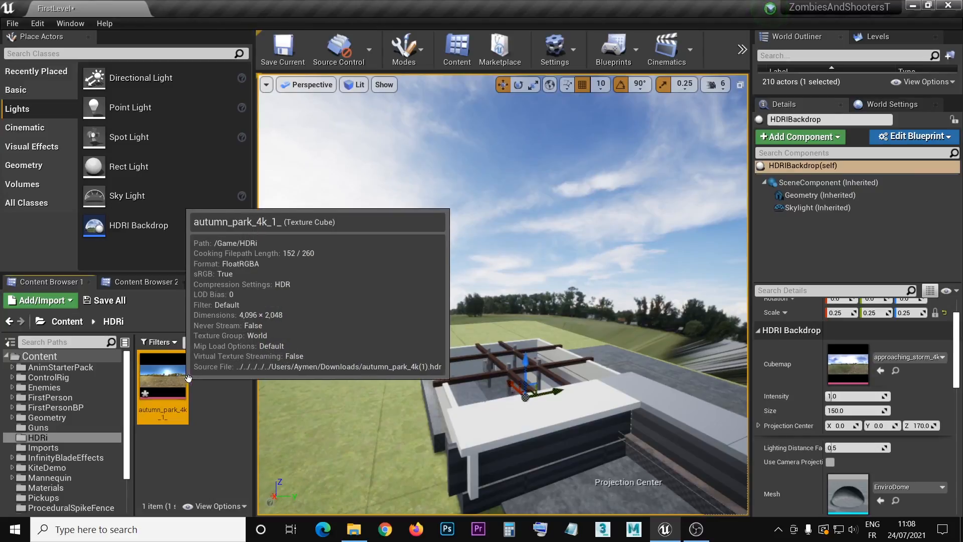
# Assign the autumn_park_4k_1_ texture as the HDRI Backdrop's cubemap and widen the viewport.
pyautogui.click(881, 371)
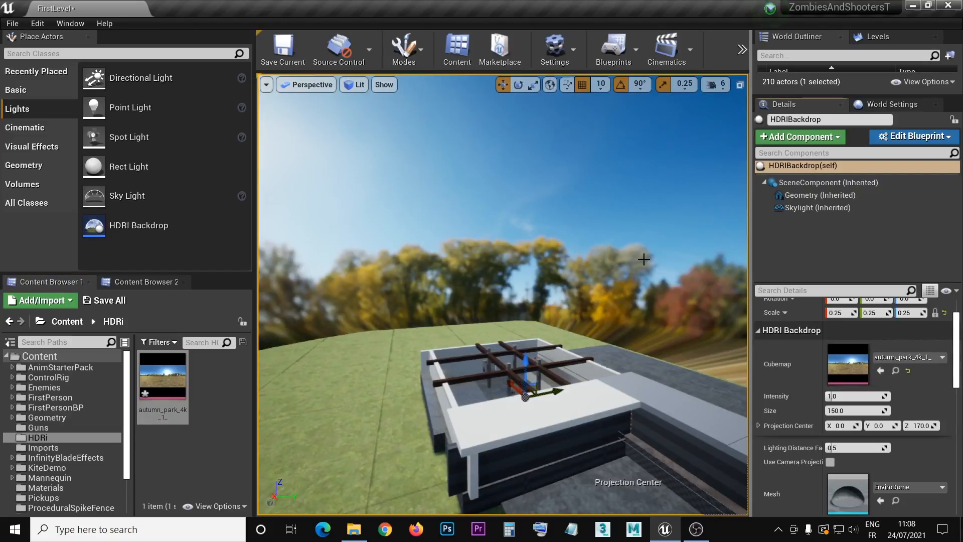
pyautogui.moveTo(258, 189); pyautogui.dragTo(195, 266)
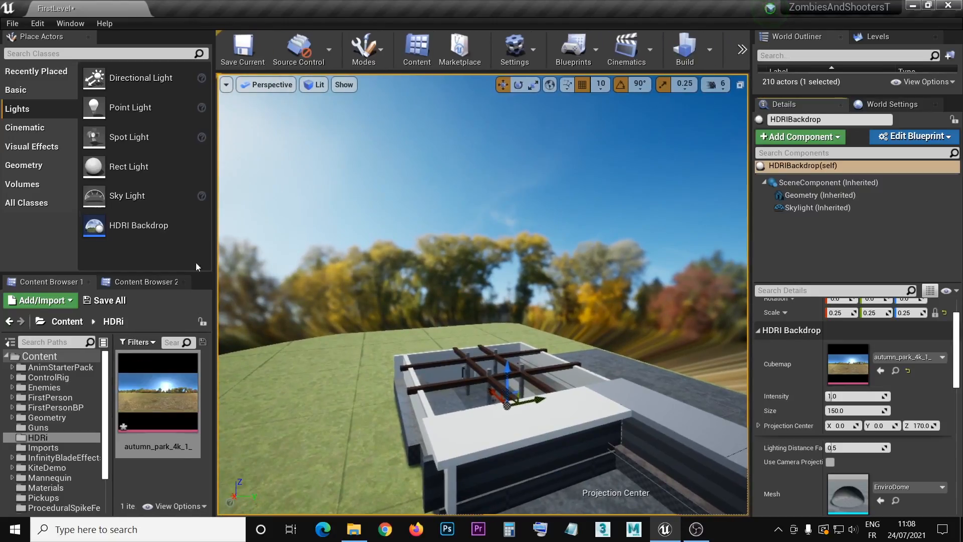
# Open the autumn_park_4k_1_ cubemap texture and set its Maximum Texture Size to 4096.
pyautogui.doubleClick(167, 407)
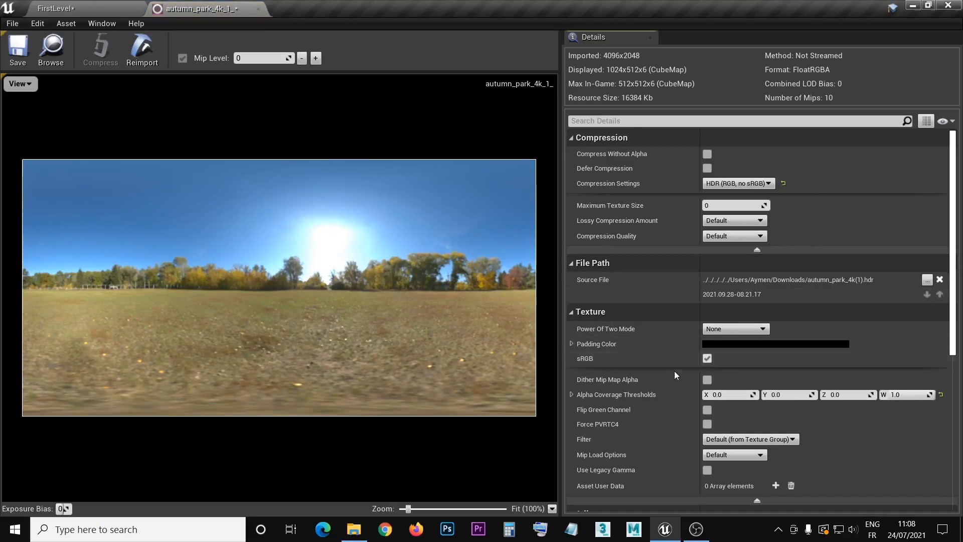
pyautogui.scroll(-2, 688, 390)
pyautogui.scroll(2, 684, 387)
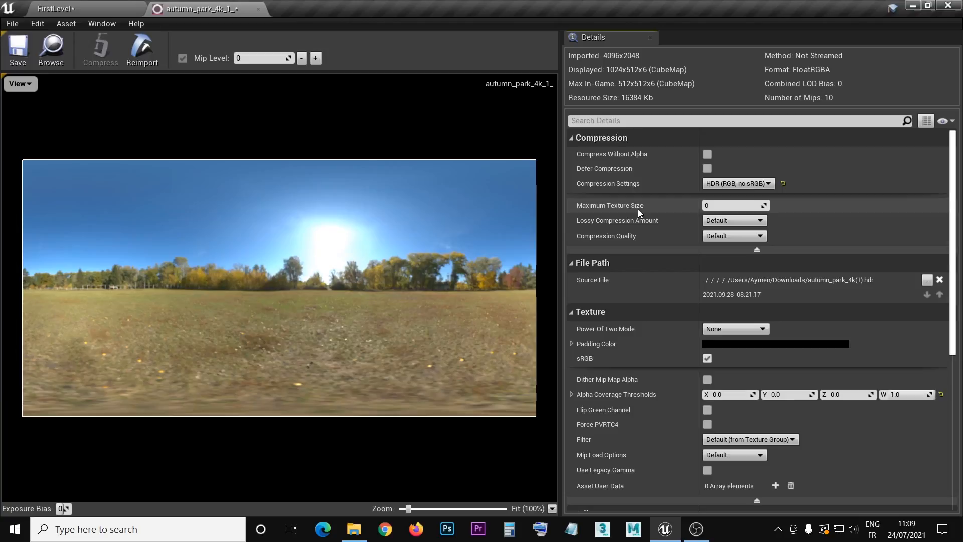
pyautogui.click(722, 206)
pyautogui.write('4096')
pyautogui.press('Return')
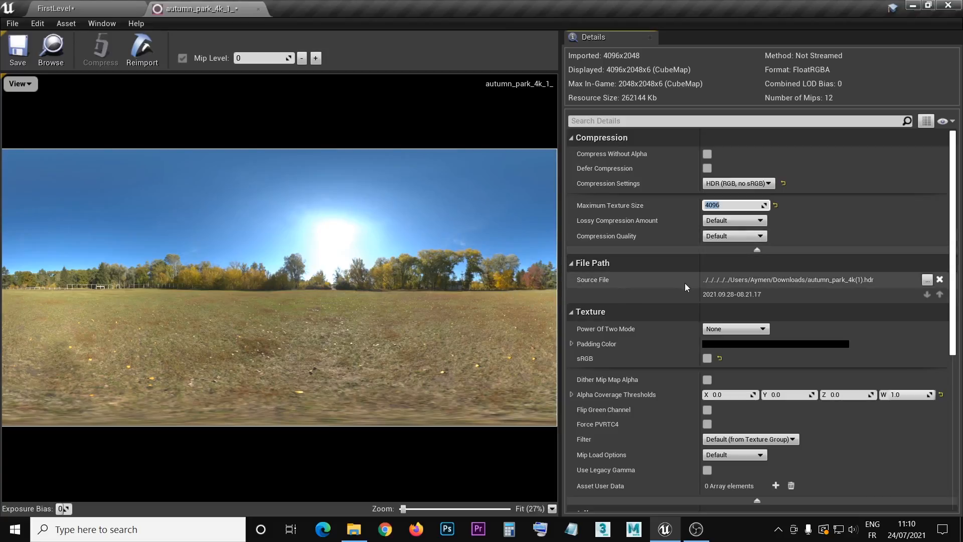
# Set the cubemap texture's Mip Gen Settings to NoMipmaps in its Level Of Detail settings.
pyautogui.scroll(-1, 642, 300)
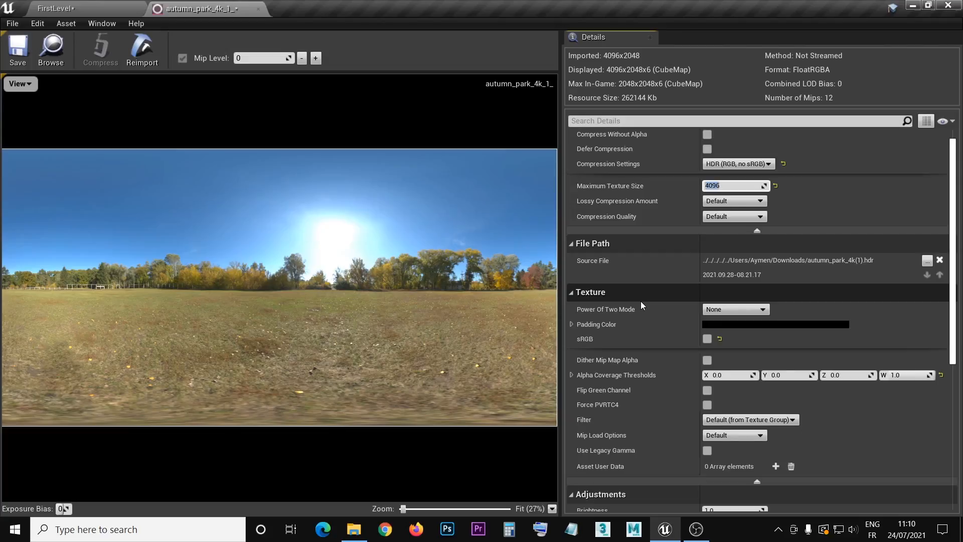
pyautogui.scroll(-5, 640, 302)
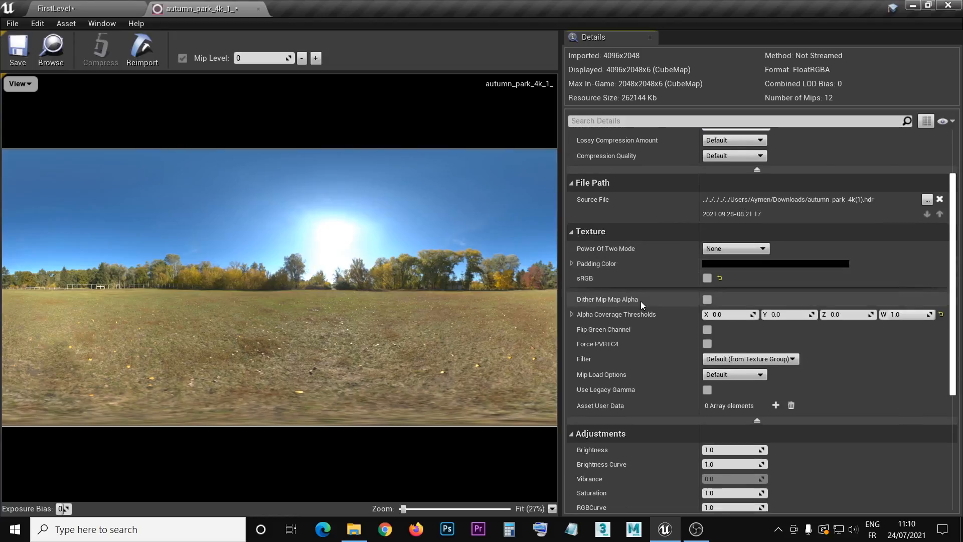
pyautogui.scroll(-7, 640, 301)
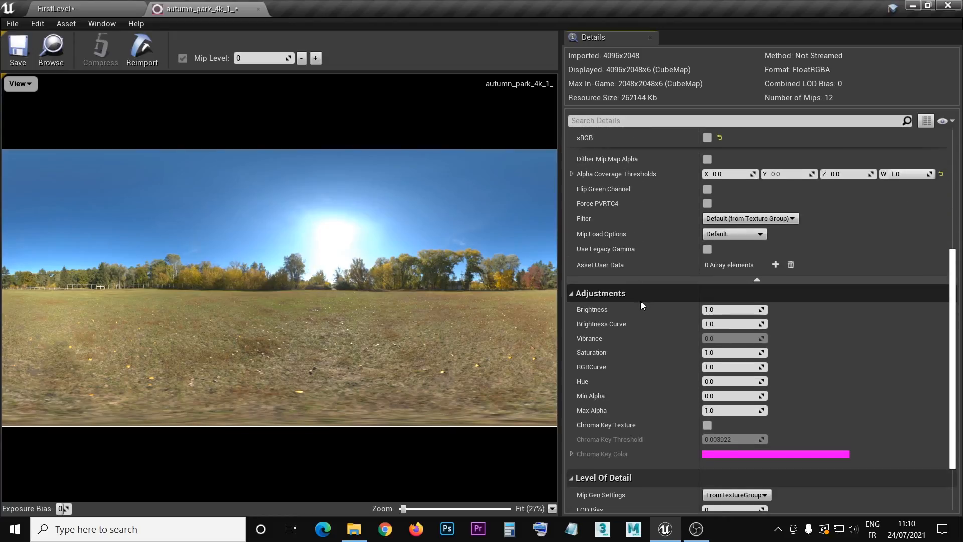
pyautogui.scroll(-1, 640, 301)
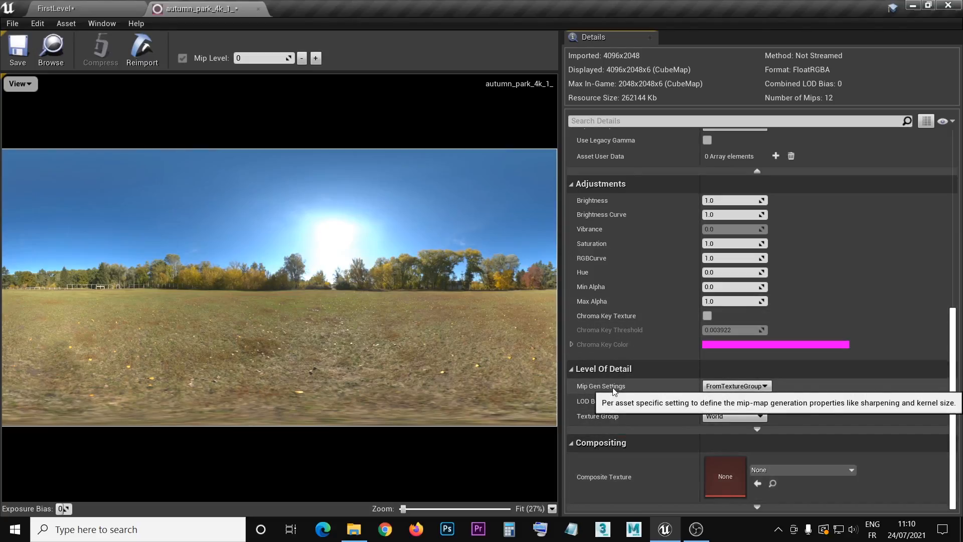
pyautogui.click(769, 384)
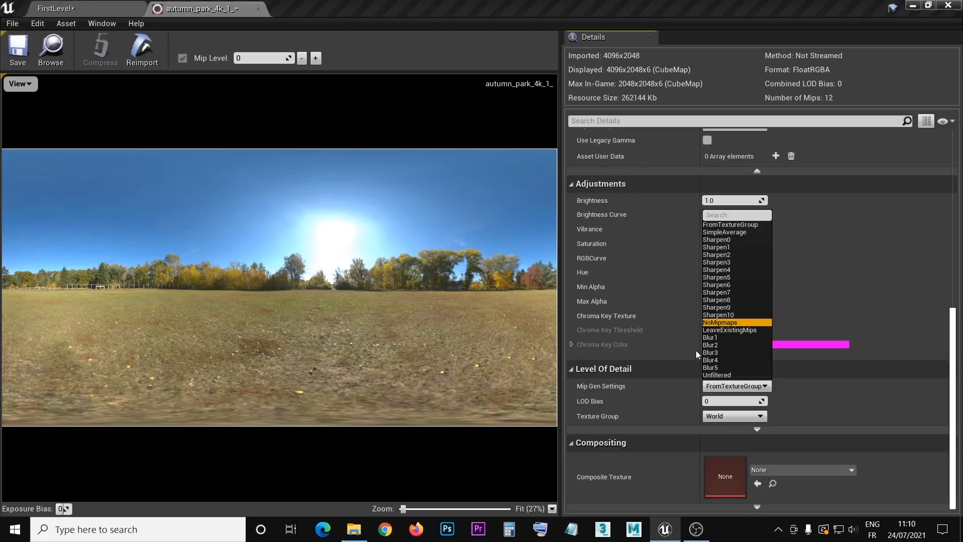
pyautogui.press('Return')
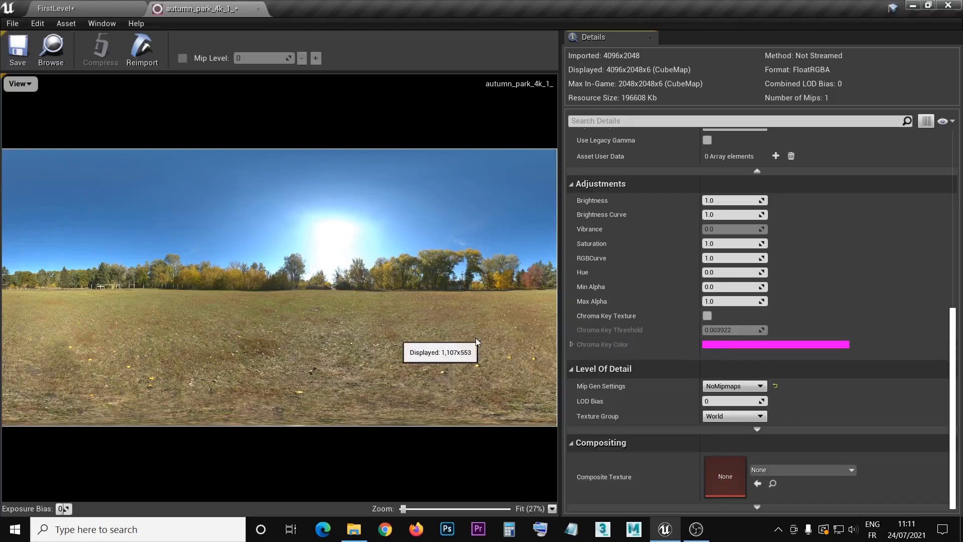
# Save the autumn_park_4k_1_ texture and return to the FirstLevel editor.
pyautogui.scroll(2, 633, 351)
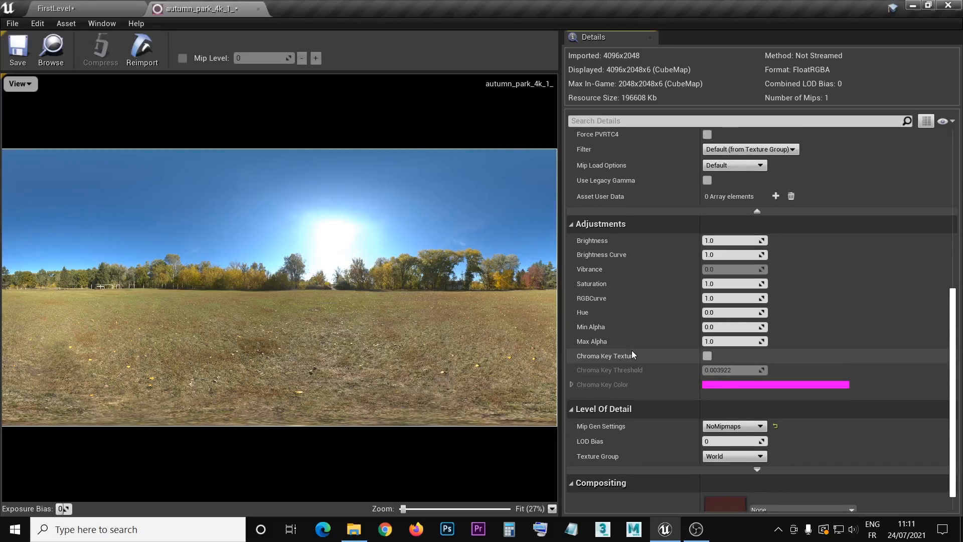
pyautogui.scroll(5, 631, 350)
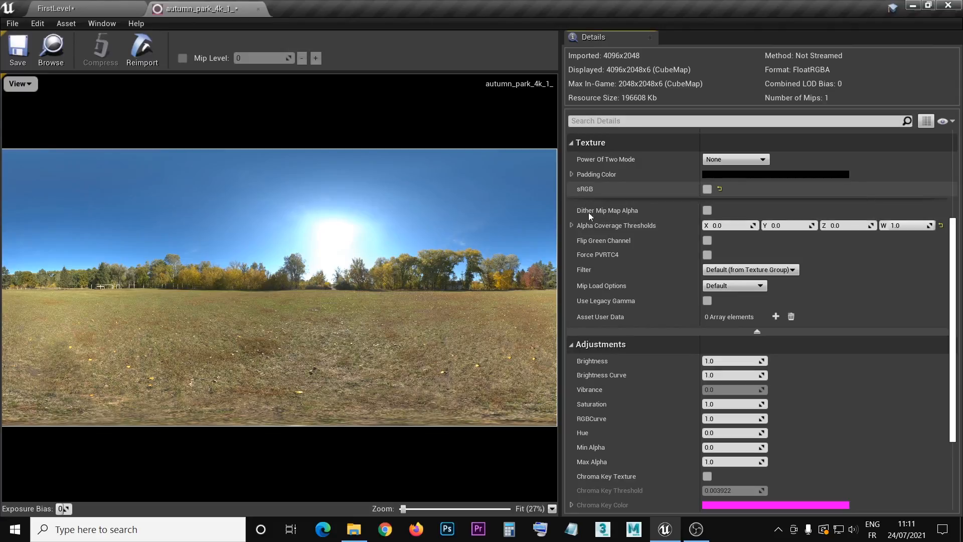
pyautogui.click(27, 47)
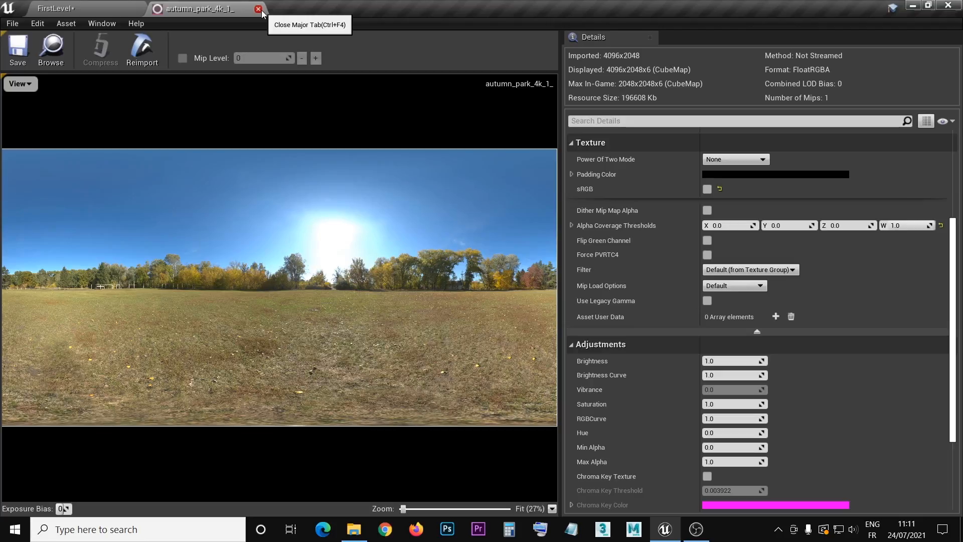
pyautogui.click(108, 9)
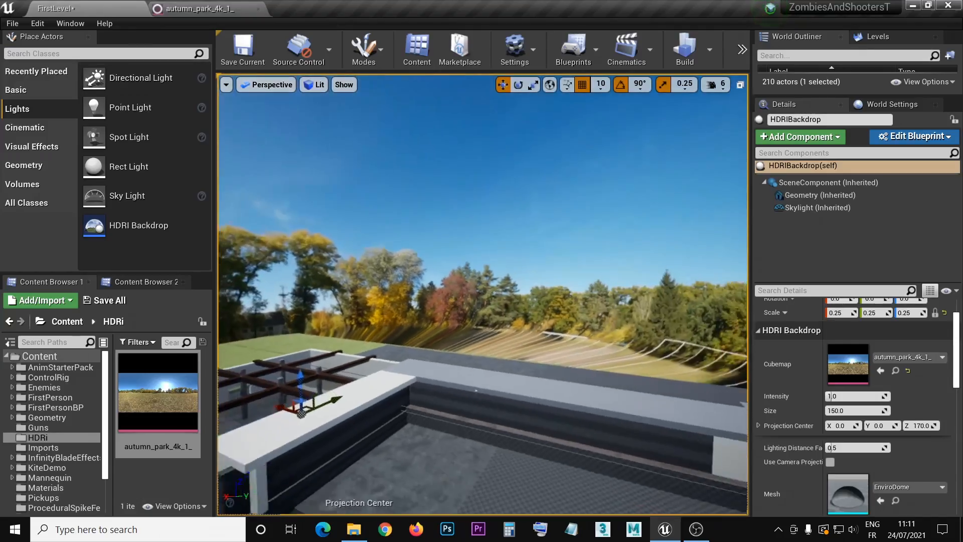
# Play the level from inside the building and look around the courtyard to check the backdrop above the walls.
pyautogui.moveTo(476, 390); pyautogui.dragTo(397, 335, button='right')
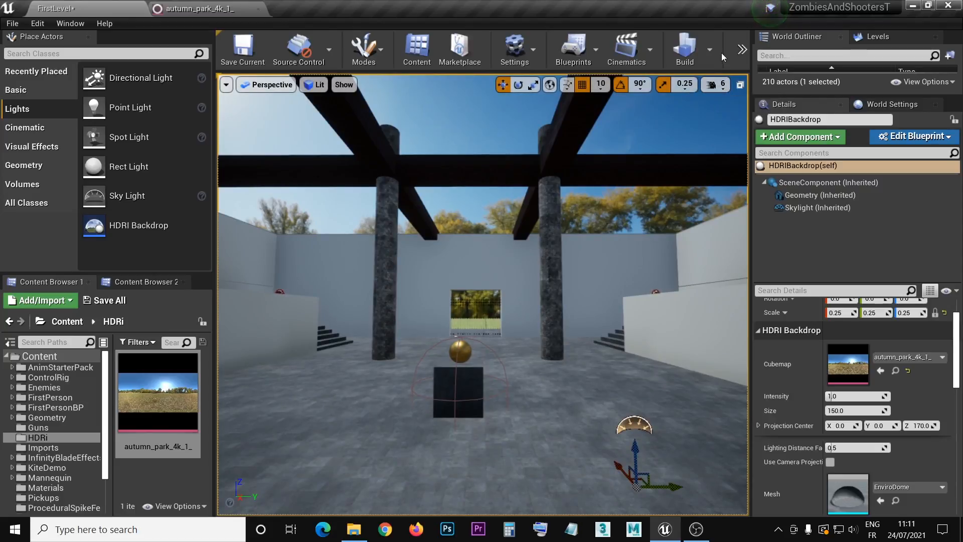
pyautogui.click(740, 50)
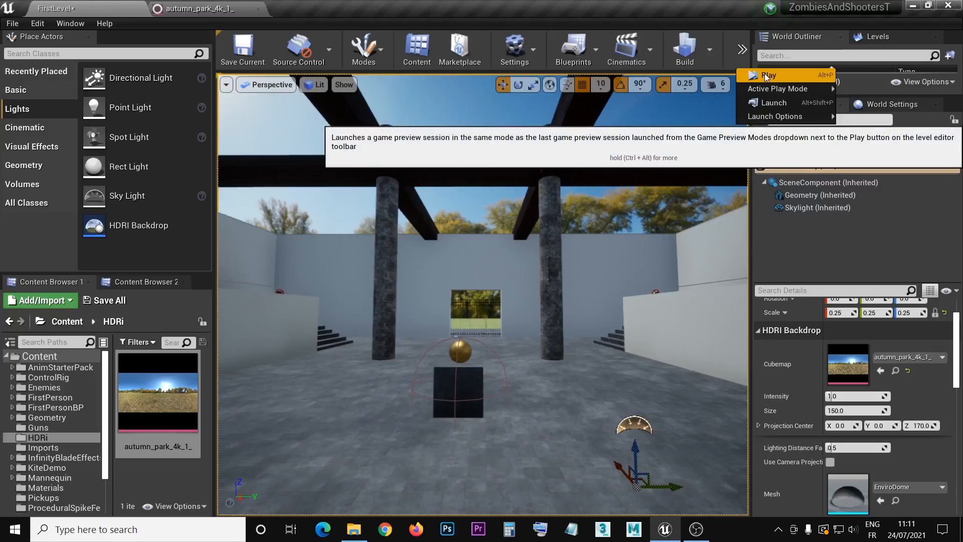
pyautogui.moveTo(771, 92)
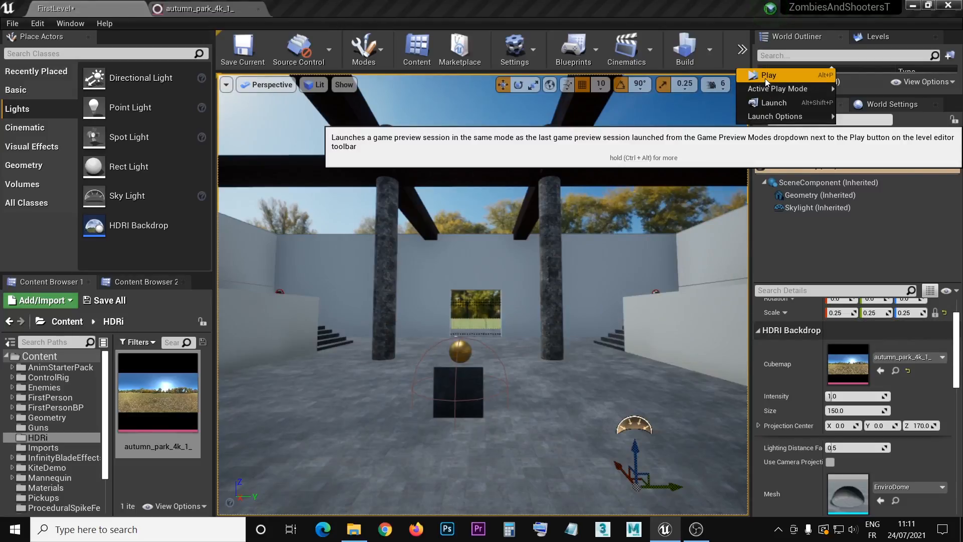
pyautogui.click(766, 76)
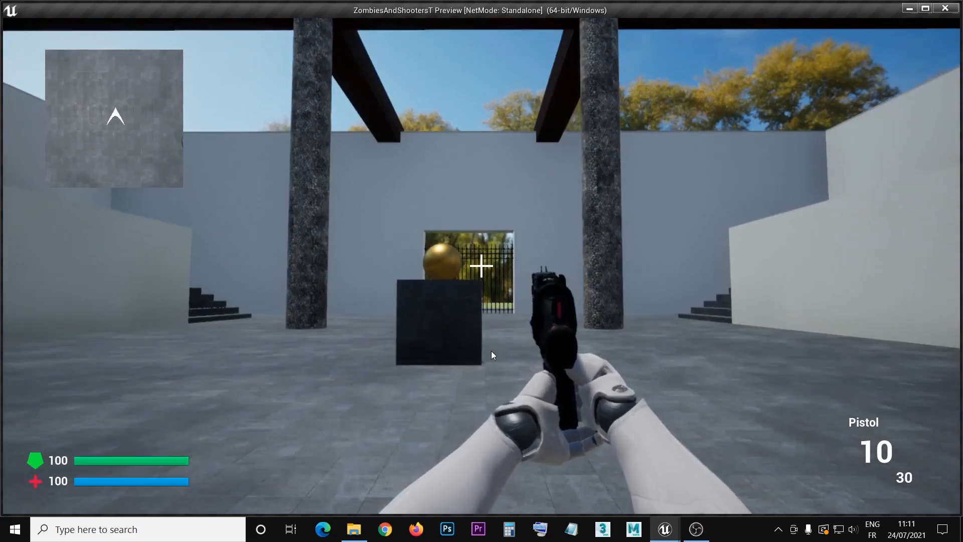
pyautogui.click(492, 350)
pyautogui.press('w')
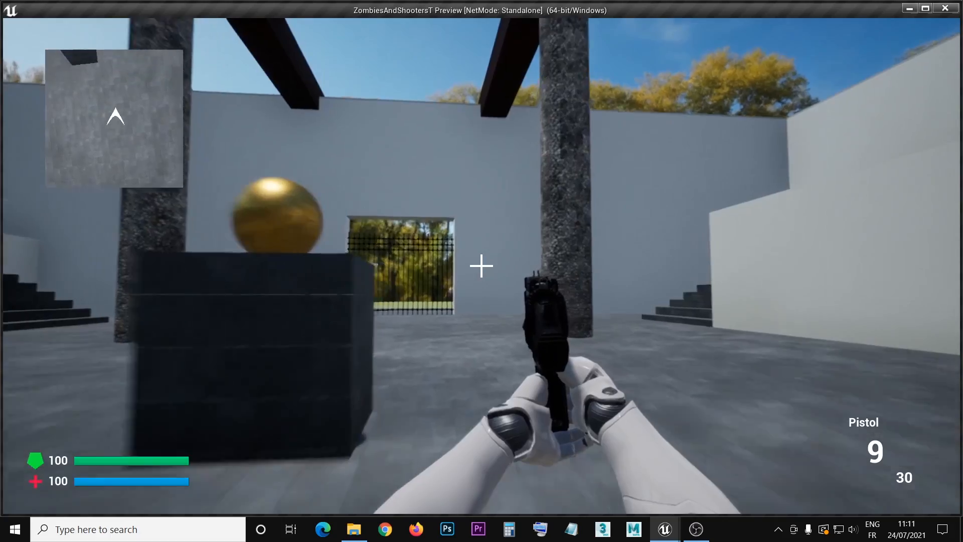
pyautogui.press('s')
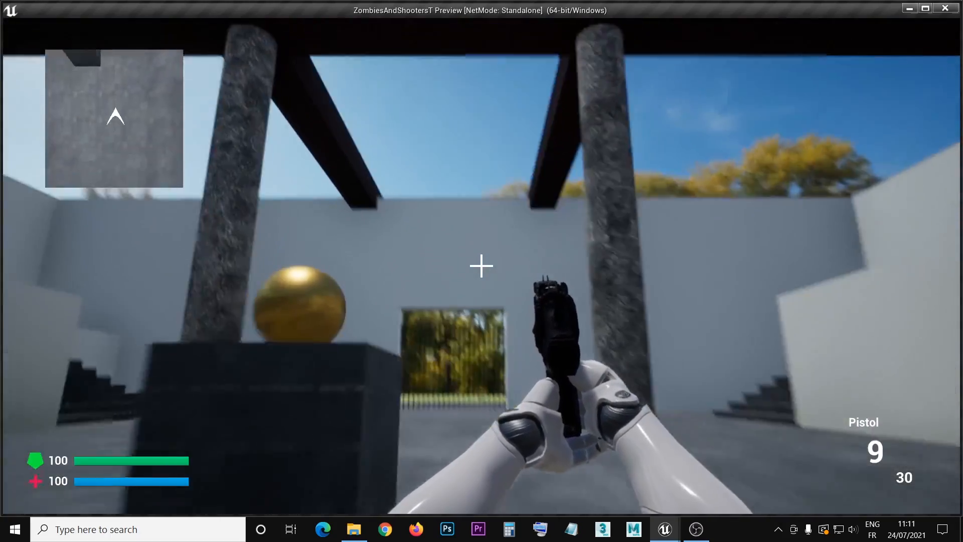
pyautogui.press('w')
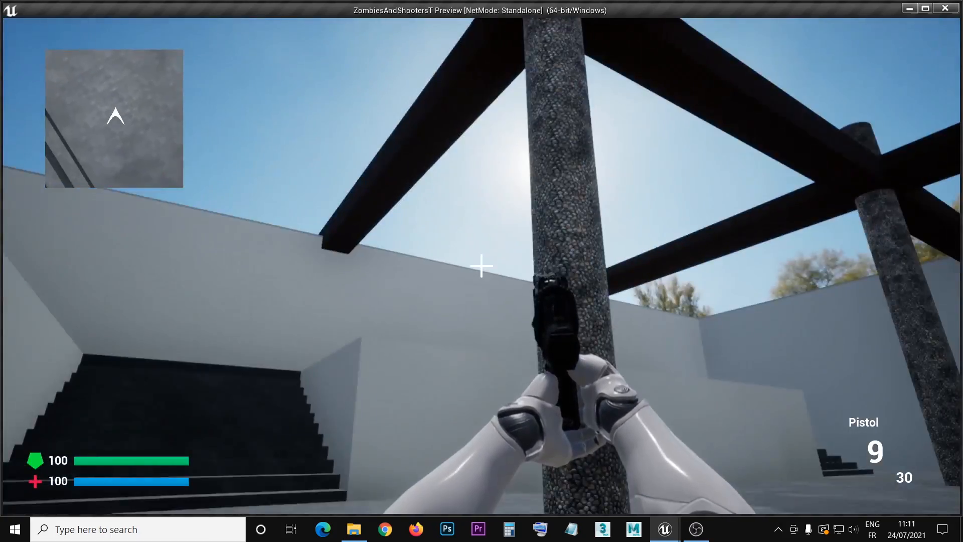
pyautogui.press('s')
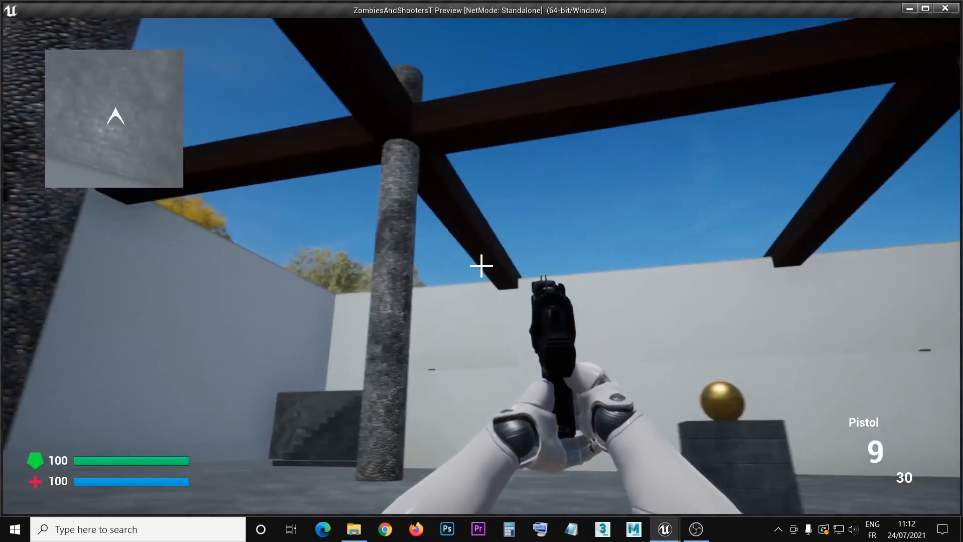
# Walk up to the barred gate, examine the backdrop beyond the landscape, and stop the play session.
pyautogui.press('w')
pyautogui.press('w')
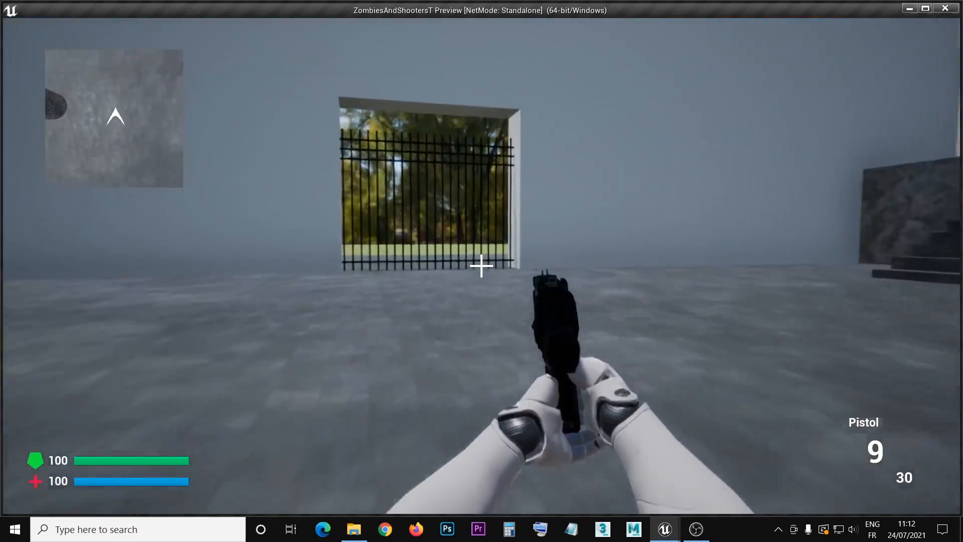
pyautogui.press('w')
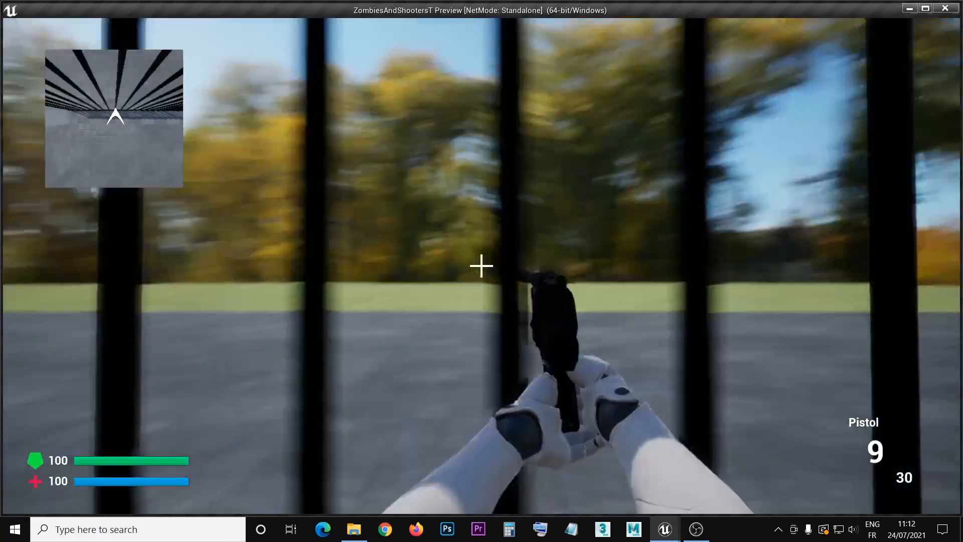
pyautogui.press('a')
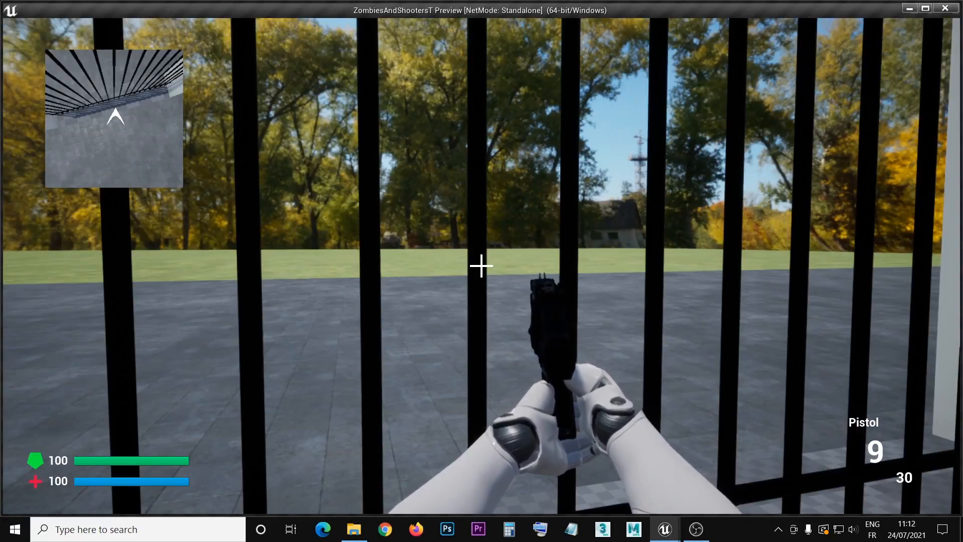
pyautogui.press('Escape')
# Try shifting the HDRI Backdrop vertically above the building and undo the move.
pyautogui.moveTo(333, 268); pyautogui.dragTo(663, 278, button='right')
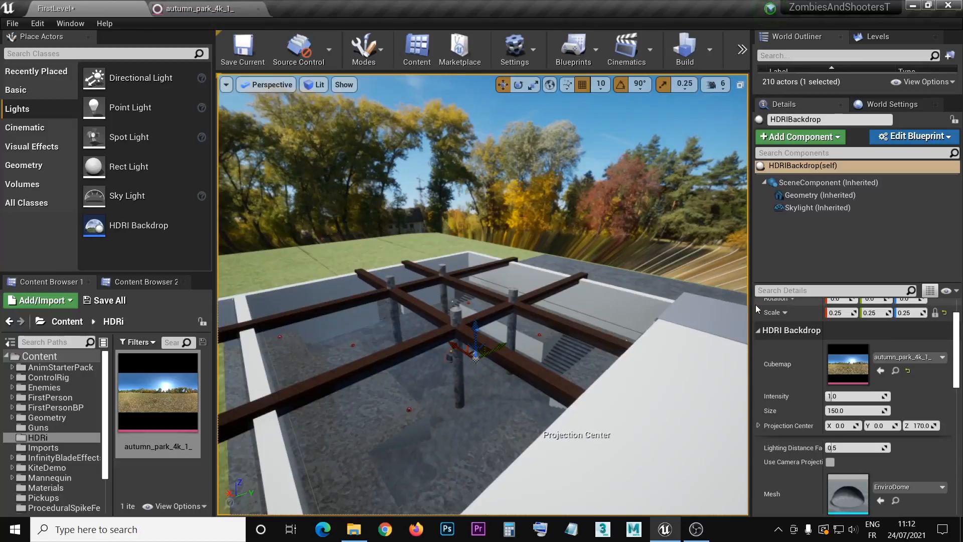
pyautogui.moveTo(751, 303); pyautogui.dragTo(627, 301)
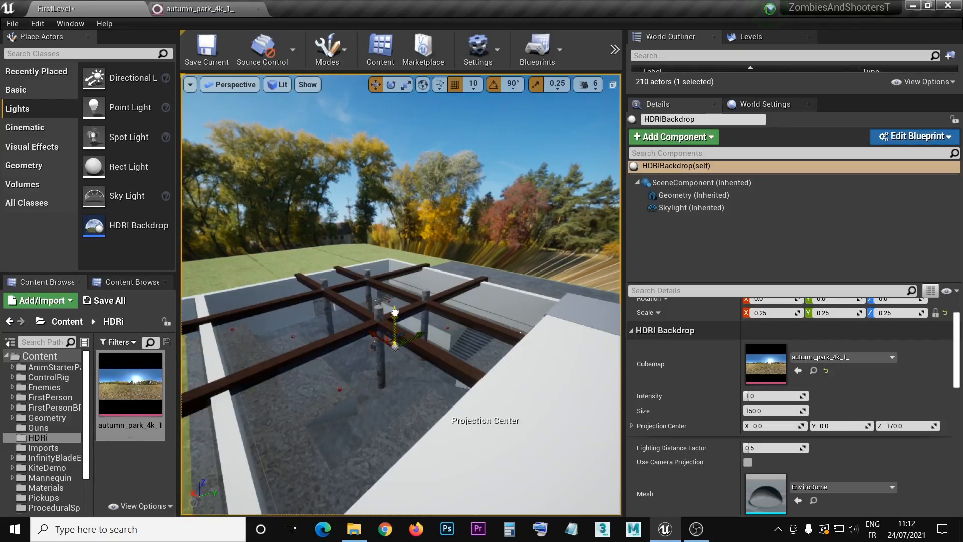
pyautogui.moveTo(394, 312)
pyautogui.mouseDown()
pyautogui.moveTo(394, 304)
pyautogui.moveTo(391, 316)
pyautogui.mouseUp()
pyautogui.moveTo(392, 316); pyautogui.dragTo(404, 345, button='right')
pyautogui.click(39, 22)
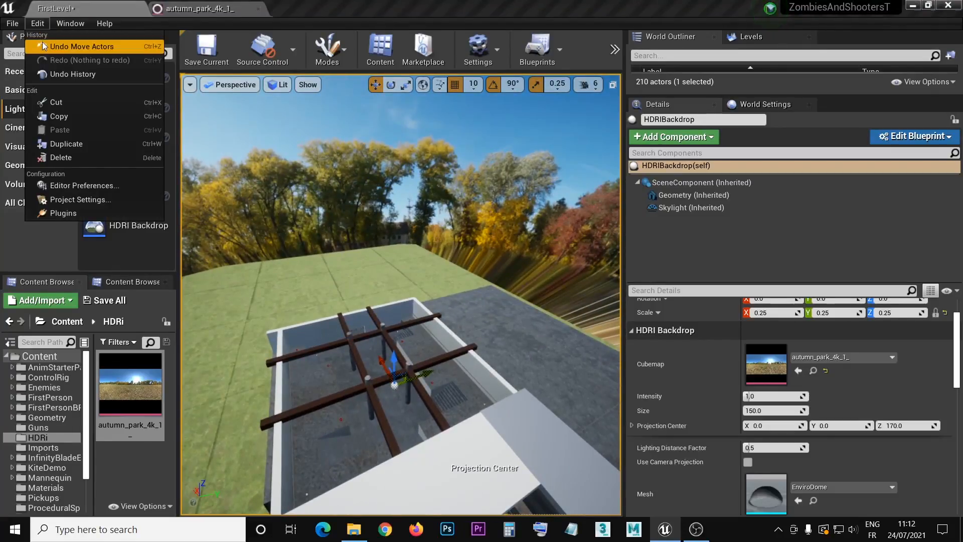
pyautogui.click(44, 45)
pyautogui.click(26, 22)
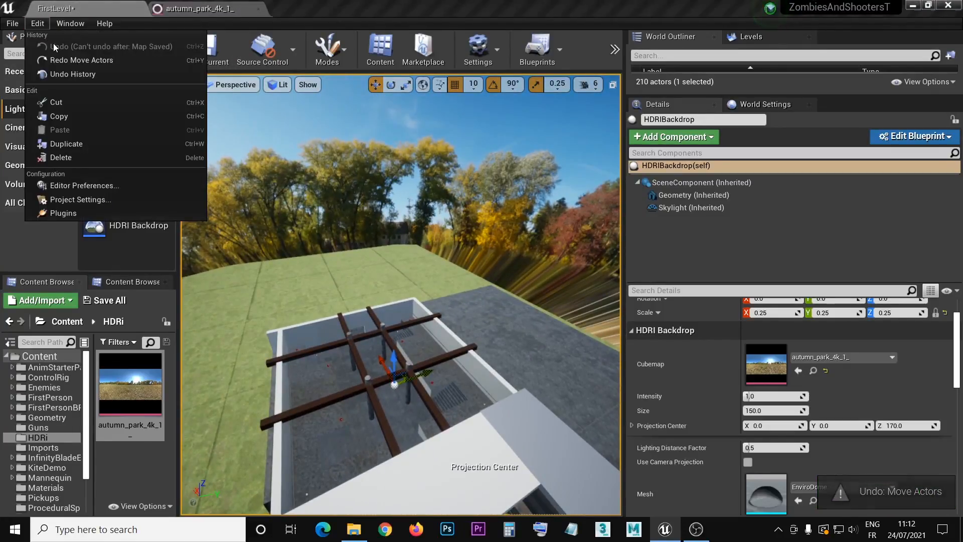
pyautogui.click(35, 43)
# Widen the level viewport and give the Content Browser more height.
pyautogui.moveTo(404, 345); pyautogui.dragTo(408, 351, button='right')
pyautogui.moveTo(623, 337); pyautogui.dragTo(733, 337)
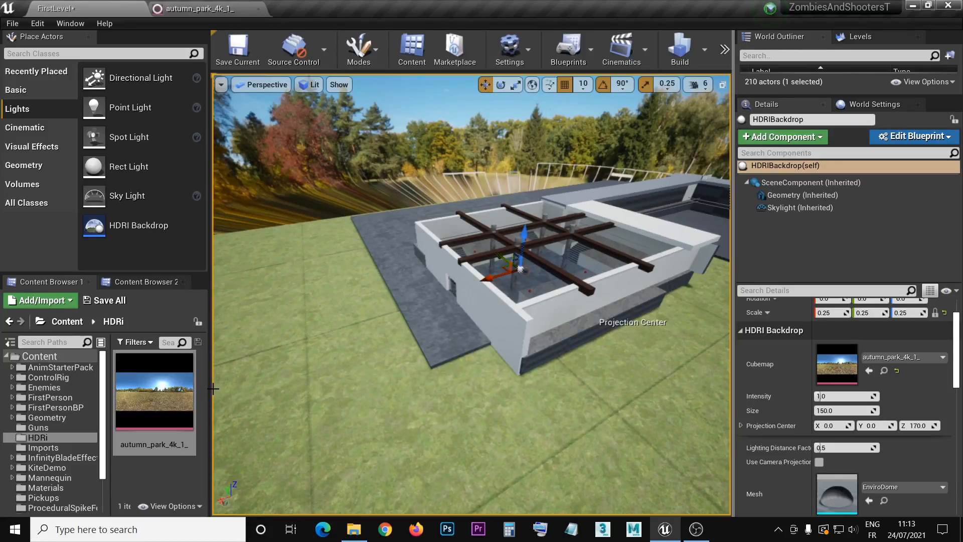
pyautogui.moveTo(120, 268); pyautogui.dragTo(120, 218)
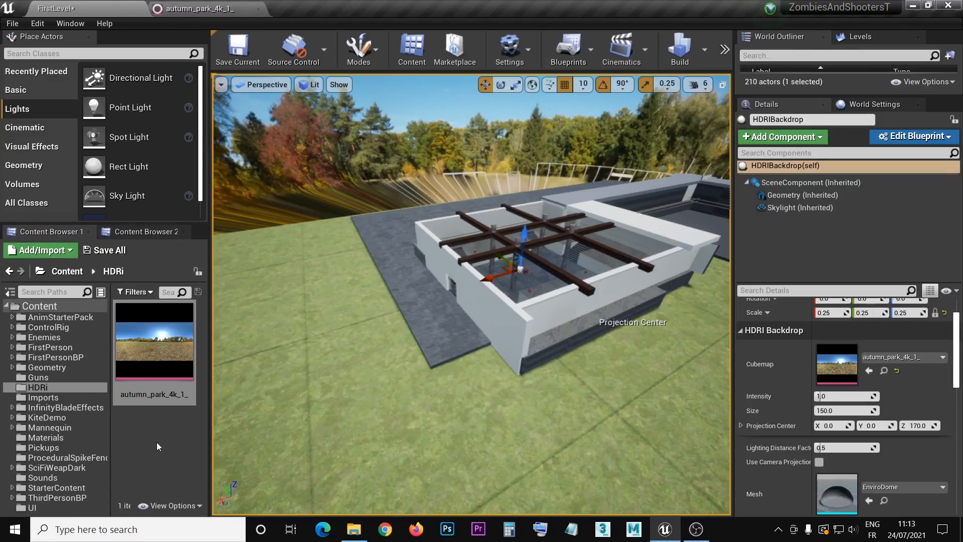
# Switch to the Epic Games Launcher and decline associating uproject files with it.
pyautogui.click(779, 530)
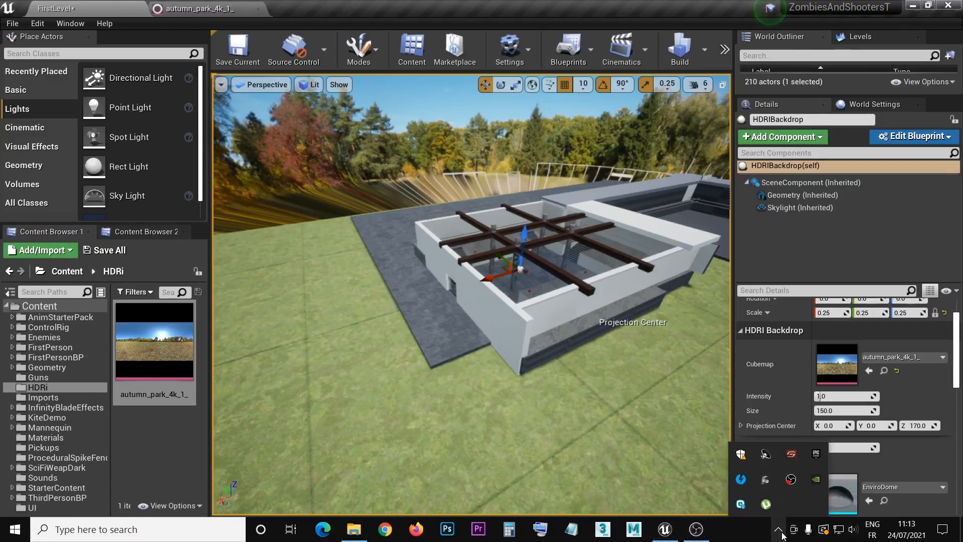
pyautogui.click(817, 459)
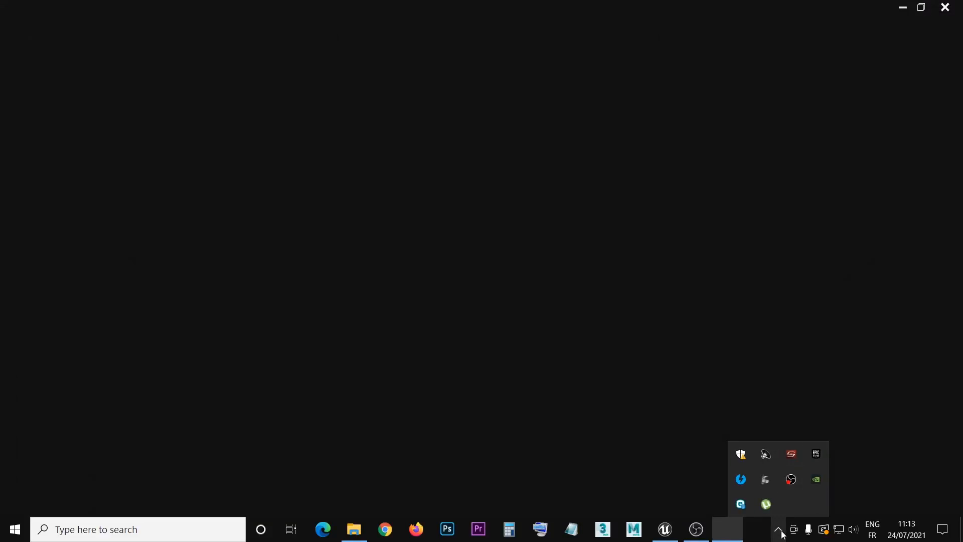
pyautogui.click(780, 531)
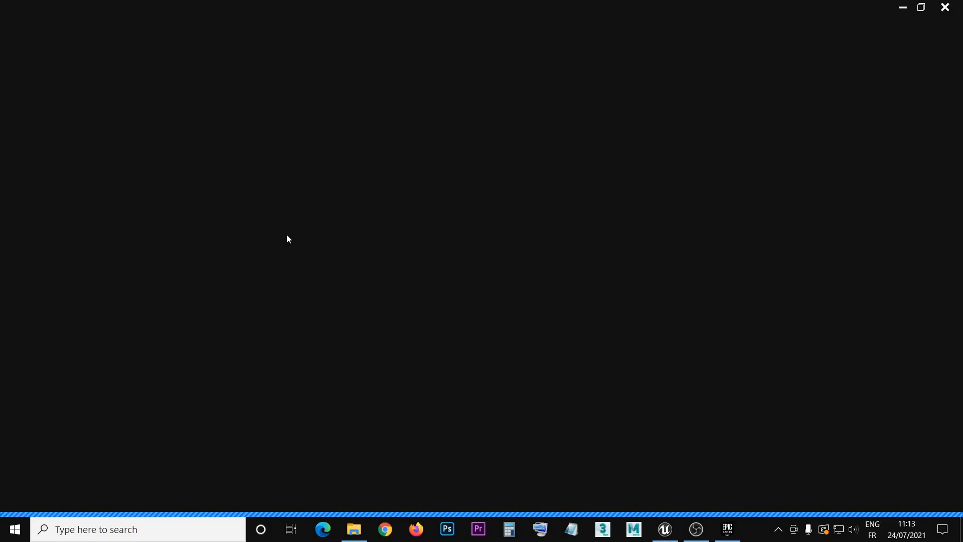
pyautogui.moveTo(695, 529)
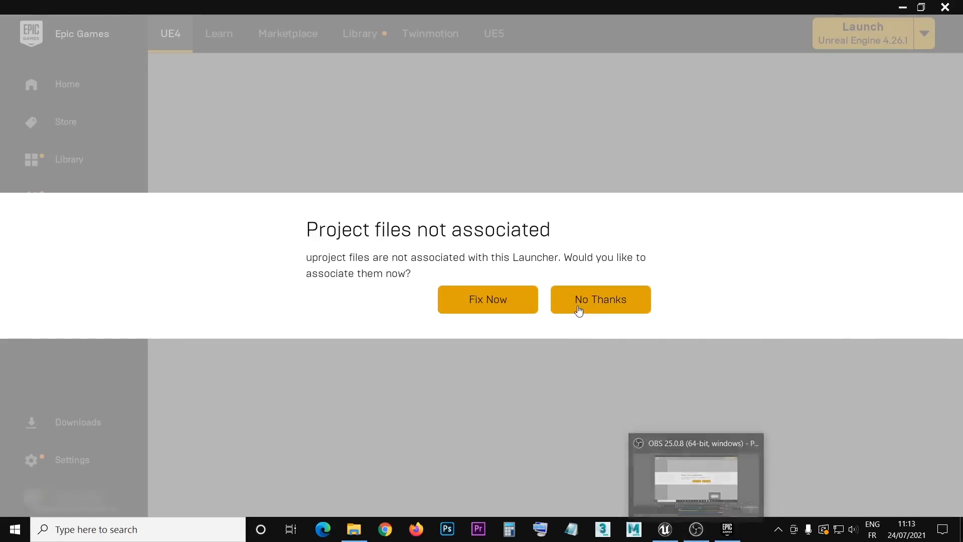
pyautogui.click(577, 307)
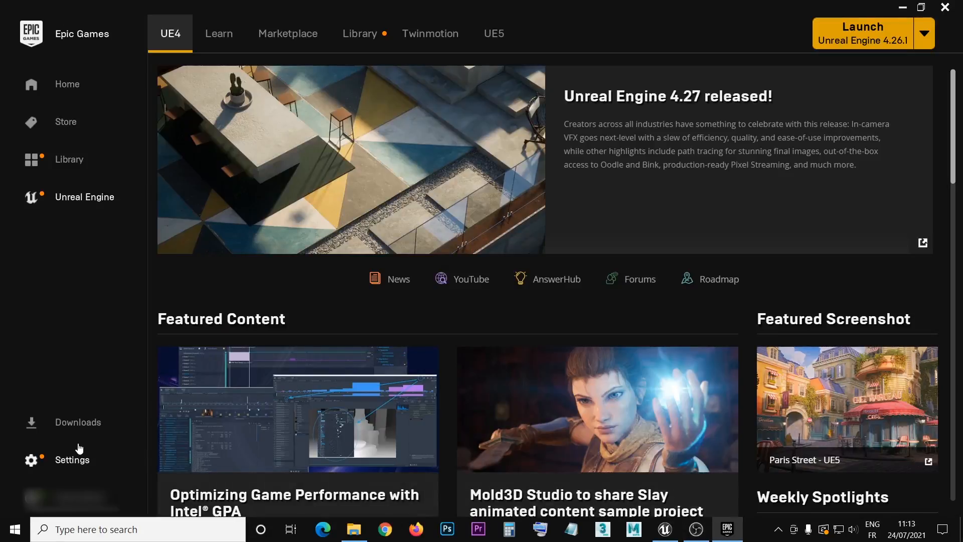
# Look through the Vault in the Unreal Engine library for the Open World Demo Collection, and return to the level editor.
pyautogui.click(351, 34)
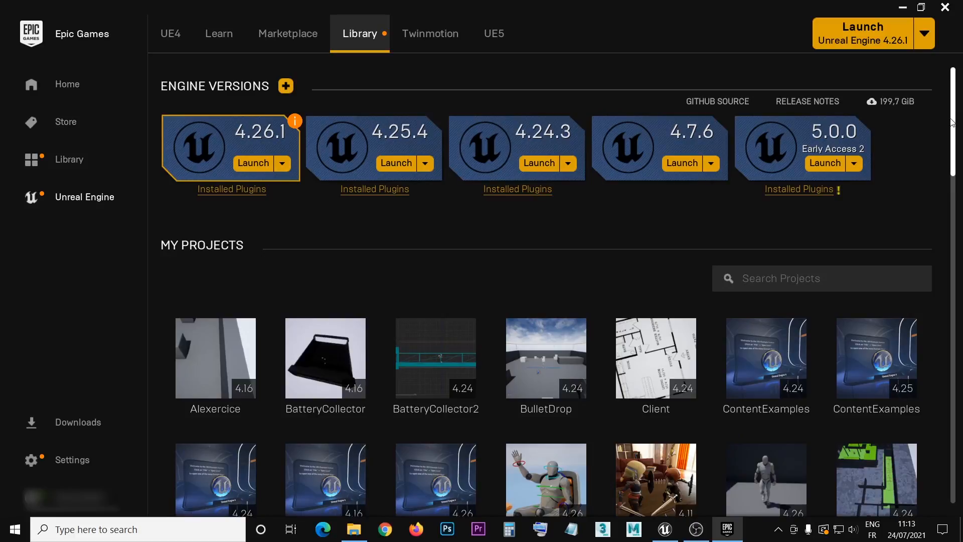
pyautogui.scroll(-10, 942, 404)
pyautogui.scroll(-10, 942, 403)
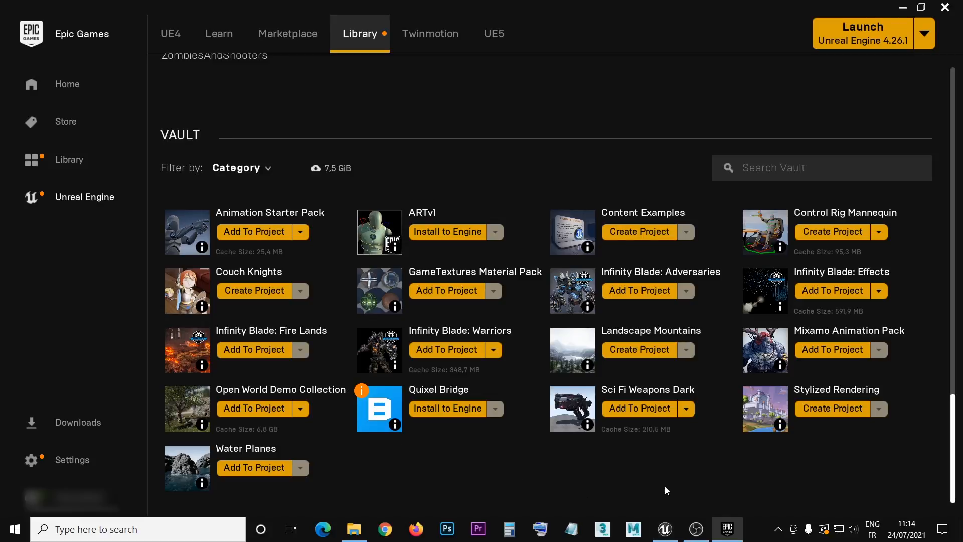
pyautogui.click(662, 537)
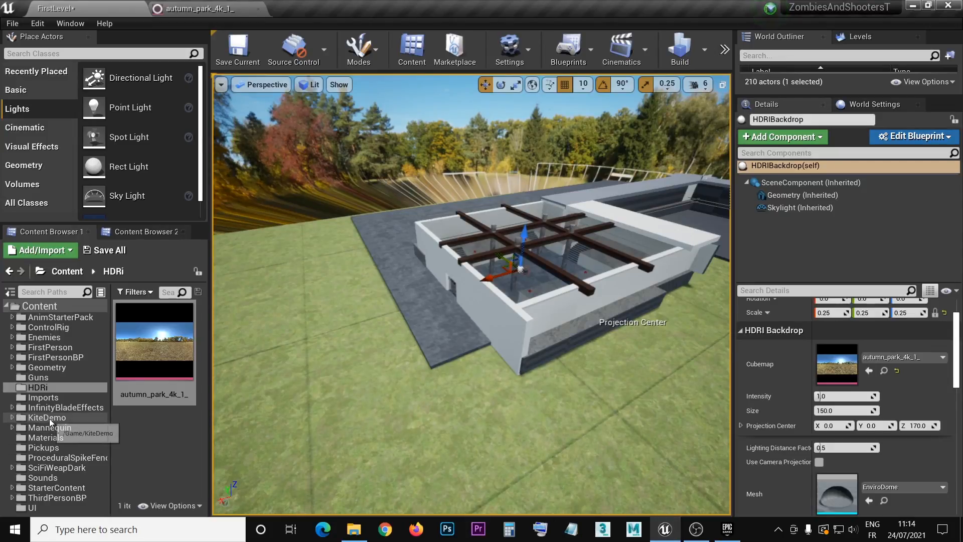
# Expand the KiteDemo content folder, widen the content area, and switch the editor to Foliage mode.
pyautogui.click(12, 418)
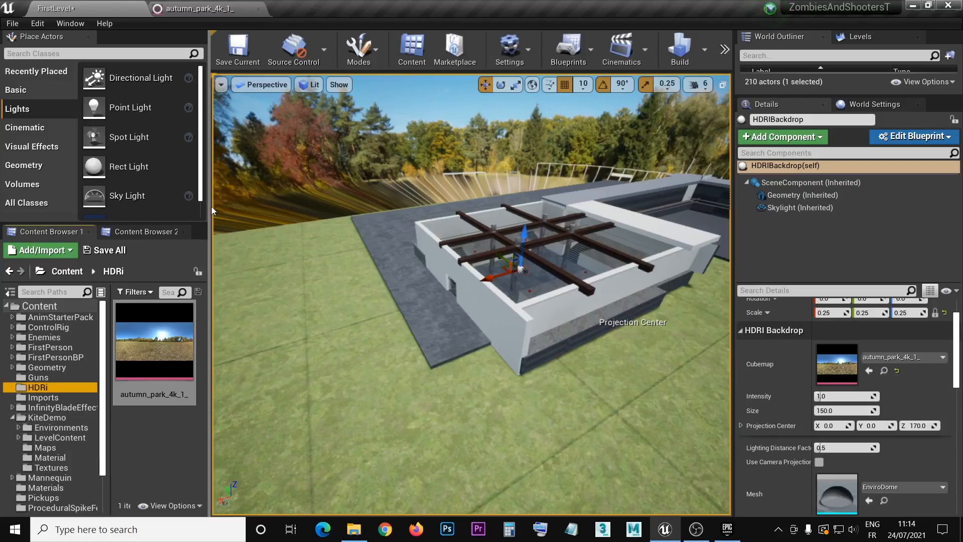
pyautogui.moveTo(210, 209); pyautogui.dragTo(244, 220)
pyautogui.click(394, 48)
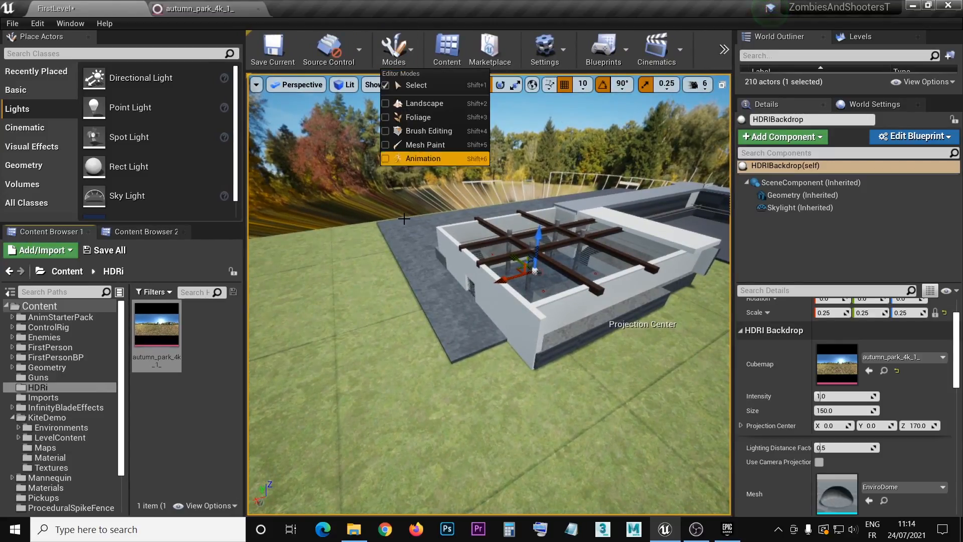
pyautogui.click(386, 118)
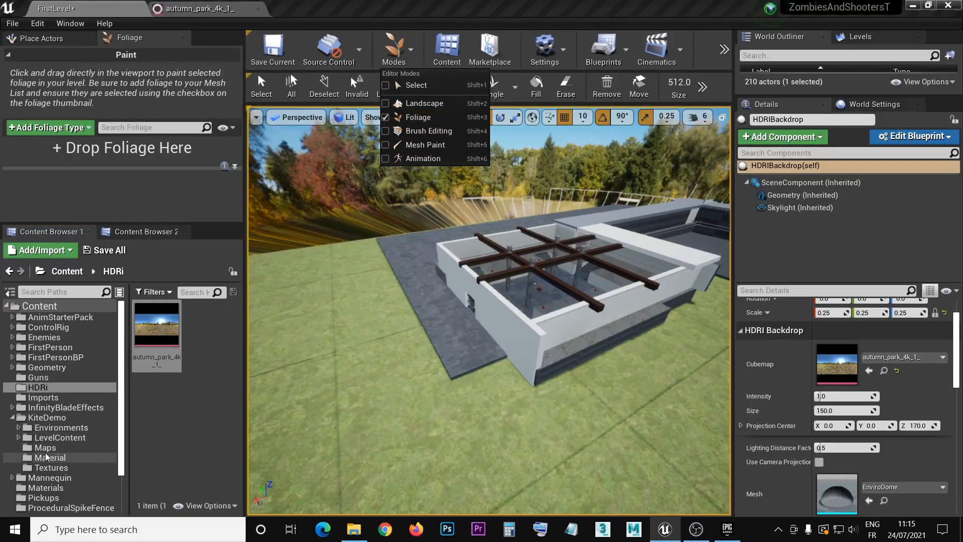
# Add the ScotsPine_01 and ScotsPineTall_01 meshes from KiteDemo's Environments/Trees folders as foliage types.
pyautogui.click(19, 427)
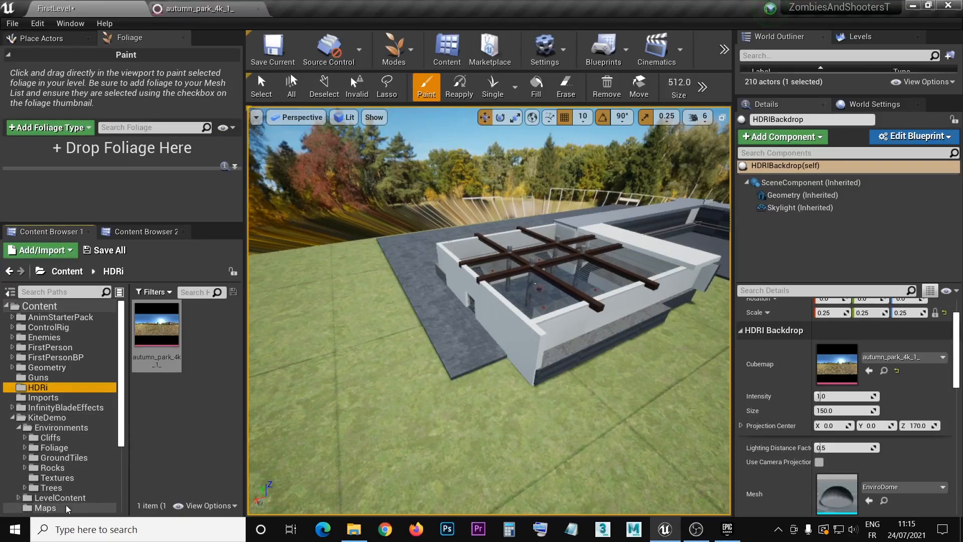
pyautogui.click(25, 487)
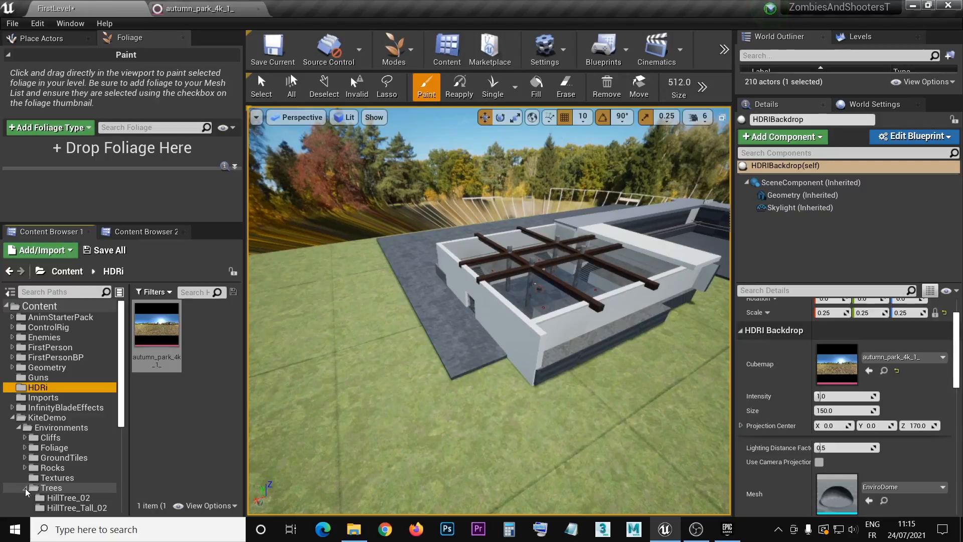
pyautogui.scroll(-3, 59, 486)
pyautogui.scroll(-1, 61, 481)
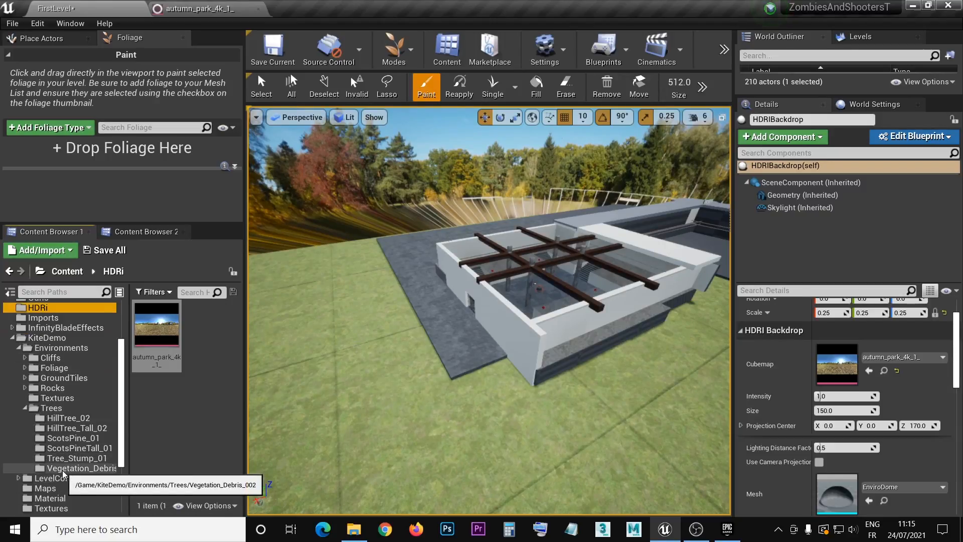
pyautogui.click(65, 438)
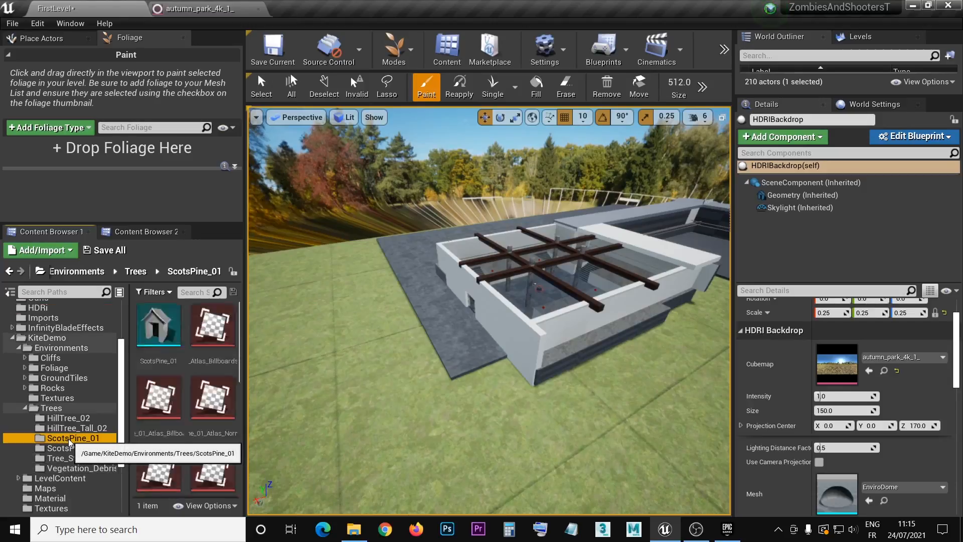
pyautogui.moveTo(184, 343); pyautogui.dragTo(43, 149)
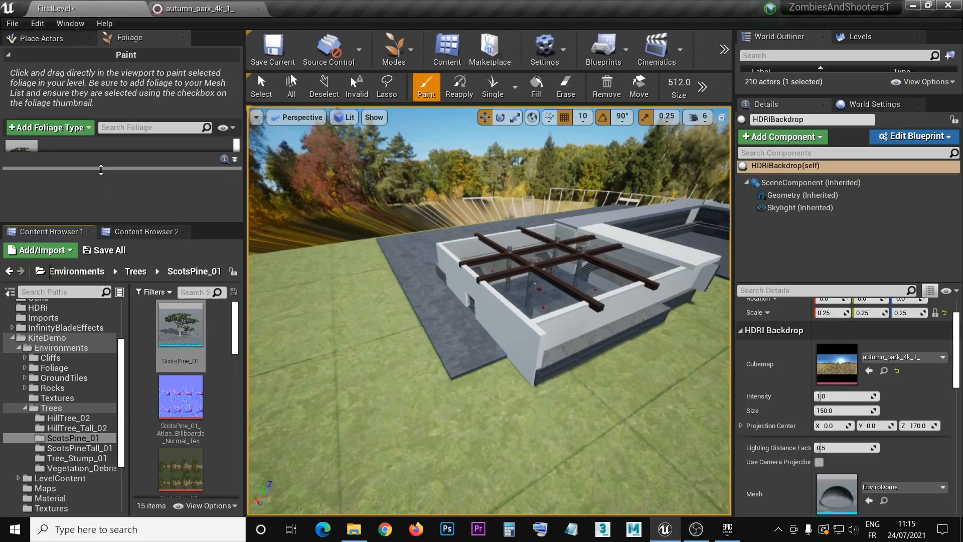
pyautogui.click(80, 448)
pyautogui.moveTo(194, 333); pyautogui.dragTo(75, 162)
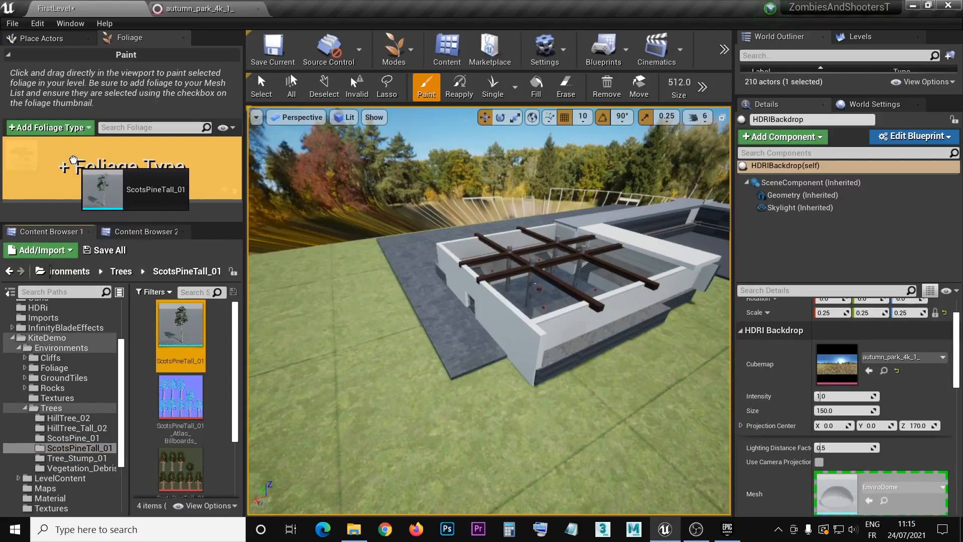
# Give the foliage palette more height and show the ScotsPine_01 foliage settings in an enlarged details area.
pyautogui.press('w')
pyautogui.moveTo(454, 299); pyautogui.dragTo(434, 336, button='right')
pyautogui.press('s')
pyautogui.moveTo(113, 224); pyautogui.dragTo(113, 321)
pyautogui.click(20, 159)
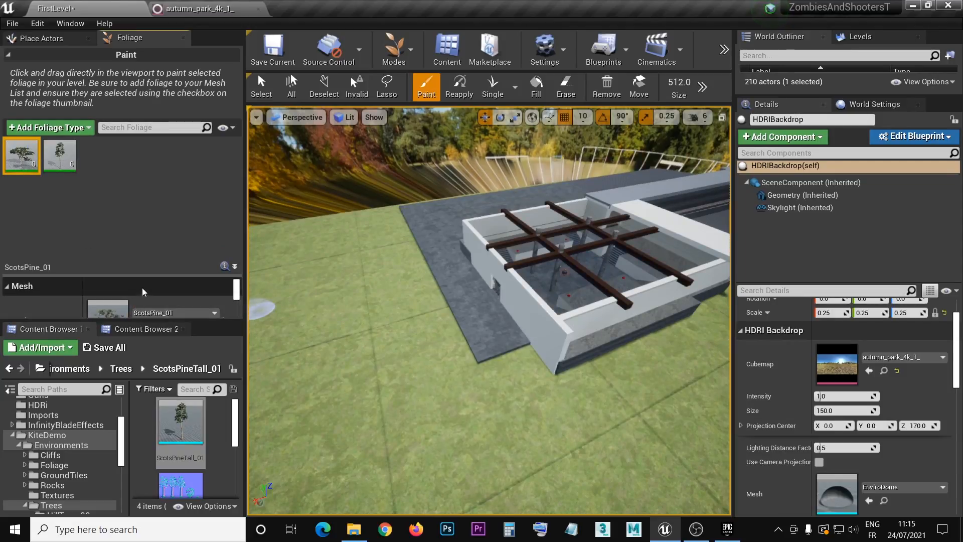
pyautogui.moveTo(146, 261)
pyautogui.mouseDown()
pyautogui.moveTo(146, 146)
pyautogui.moveTo(146, 192)
pyautogui.mouseUp()
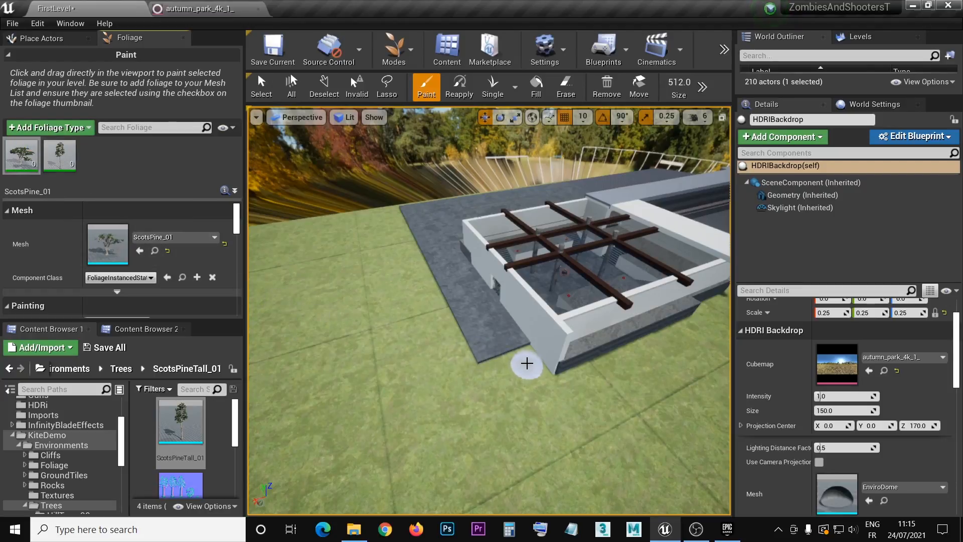
# Try painting both pine types around the building's outer corner and undo the painting.
pyautogui.moveTo(531, 363)
pyautogui.mouseDown()
pyautogui.moveTo(494, 346)
pyautogui.moveTo(414, 346)
pyautogui.moveTo(377, 281)
pyautogui.moveTo(381, 261)
pyautogui.mouseUp()
pyautogui.moveTo(405, 302); pyautogui.dragTo(409, 307)
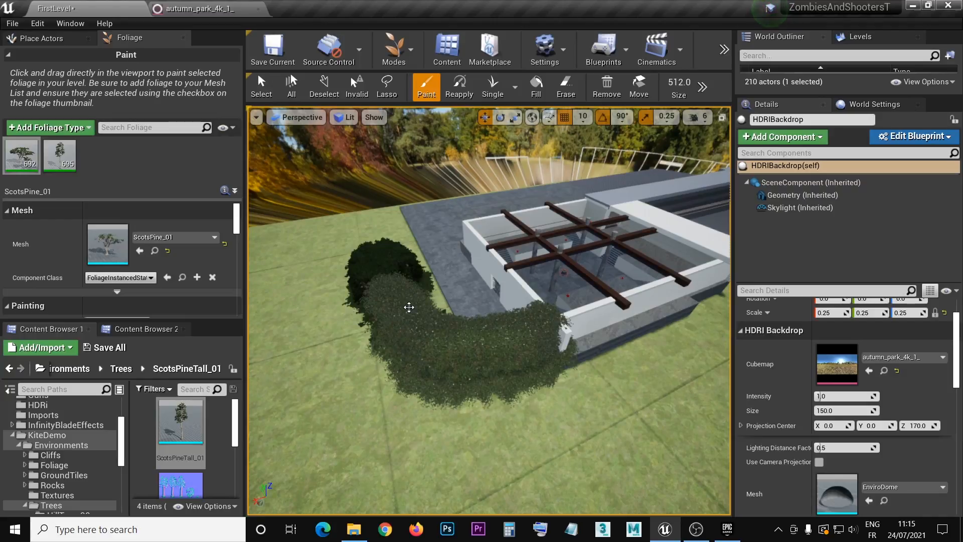
pyautogui.hotkey('ctrl', 'z')
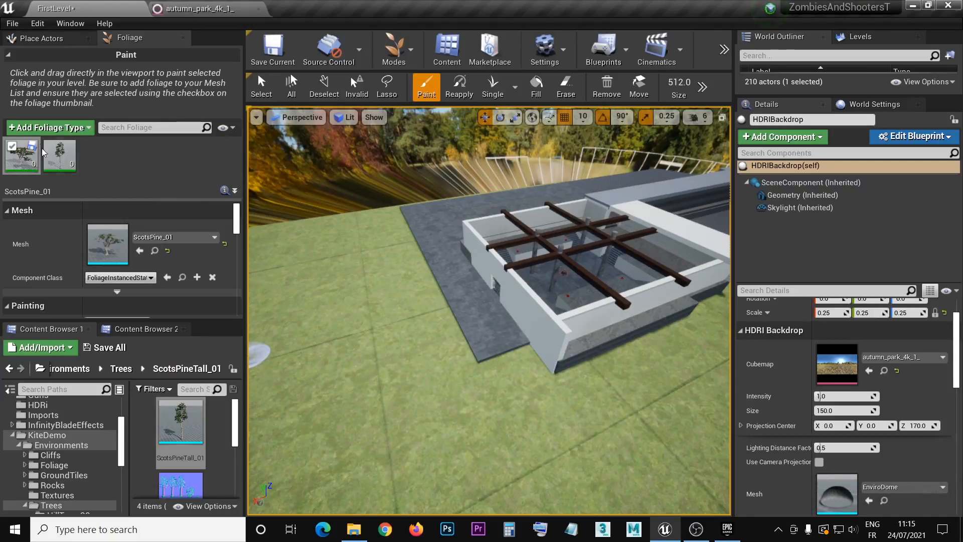
# Set the painting density of the ScotsPine_01 foliage type to 4.
pyautogui.scroll(-1, 164, 267)
pyautogui.scroll(-3, 164, 267)
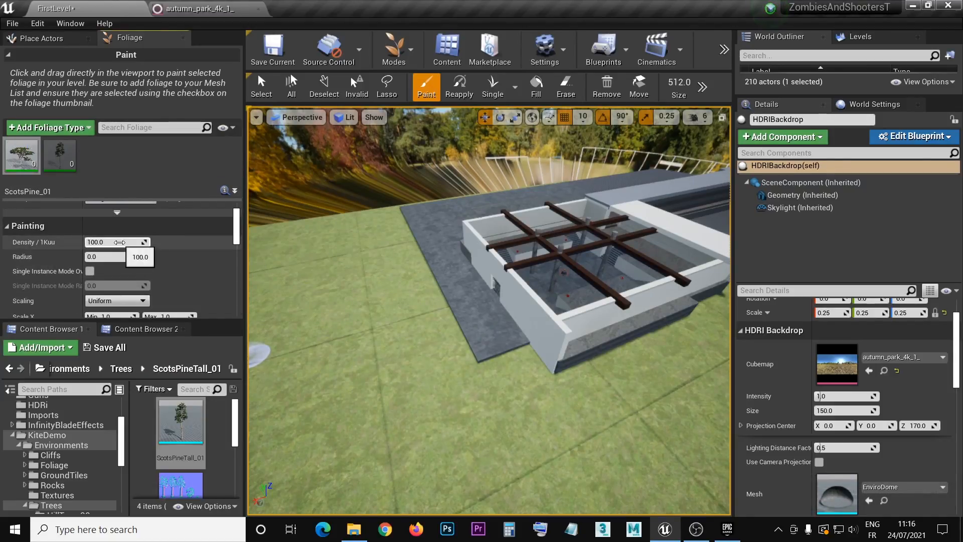
pyautogui.click(120, 242)
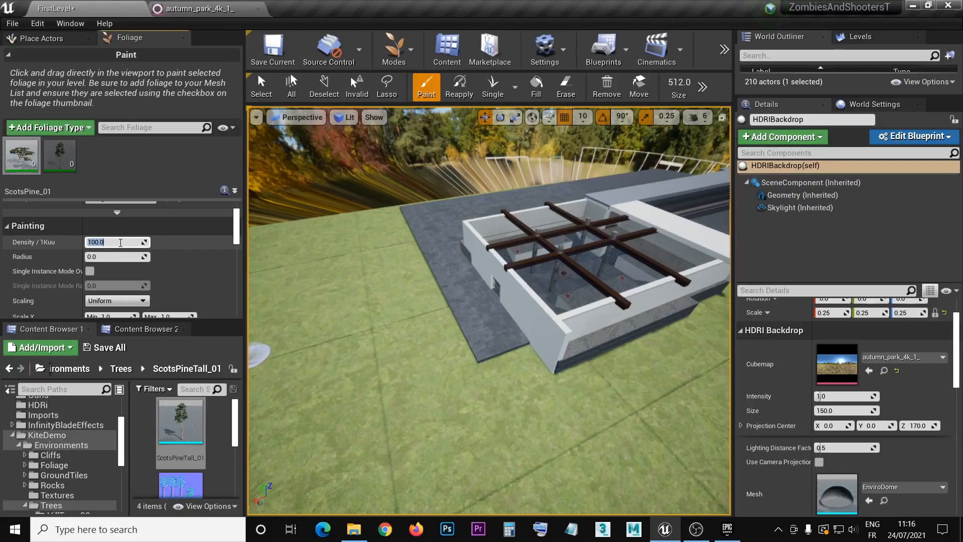
pyautogui.write('4')
pyautogui.press('Return')
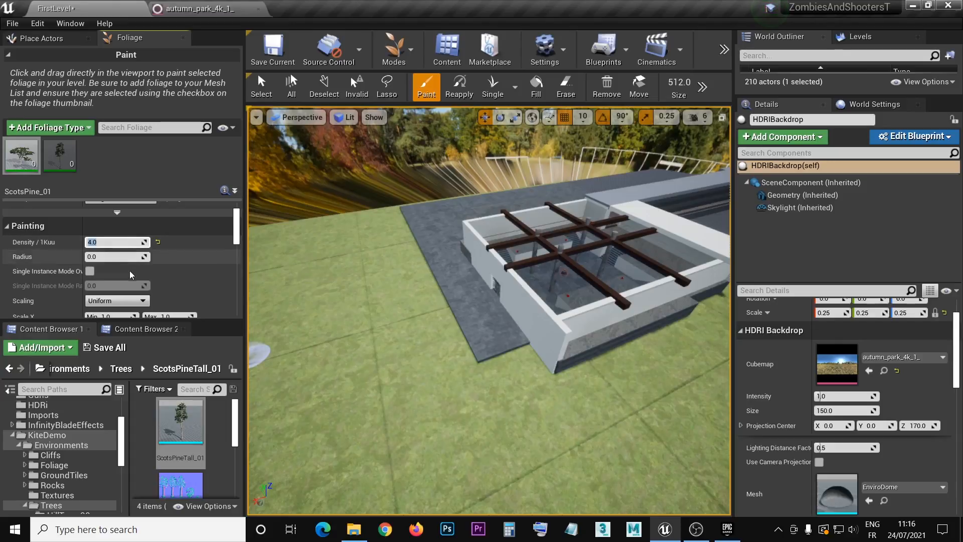
# Set the ScotsPine_01 uniform scale range to a minimum of 0.5 and a maximum of 1.5.
pyautogui.scroll(-1, 132, 273)
pyautogui.scroll(-1, 120, 281)
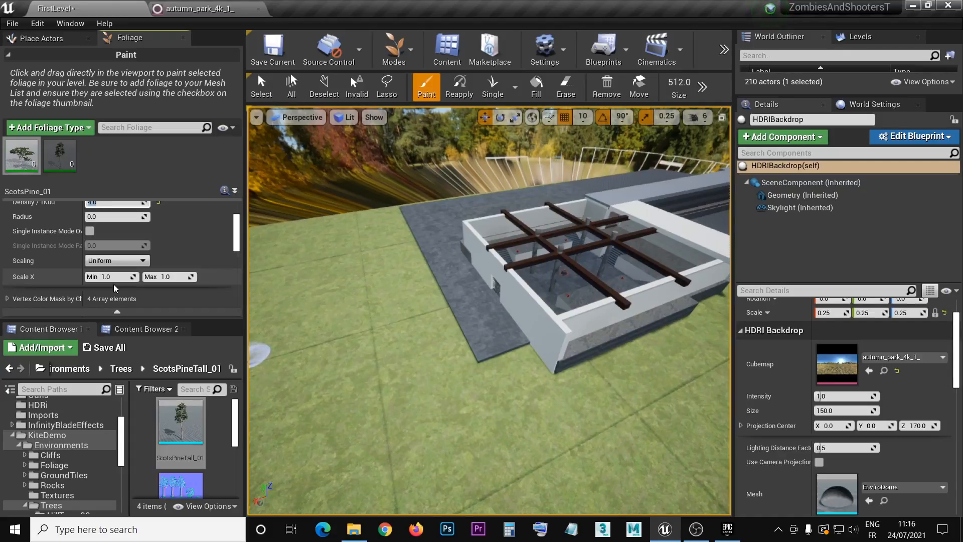
pyautogui.click(114, 279)
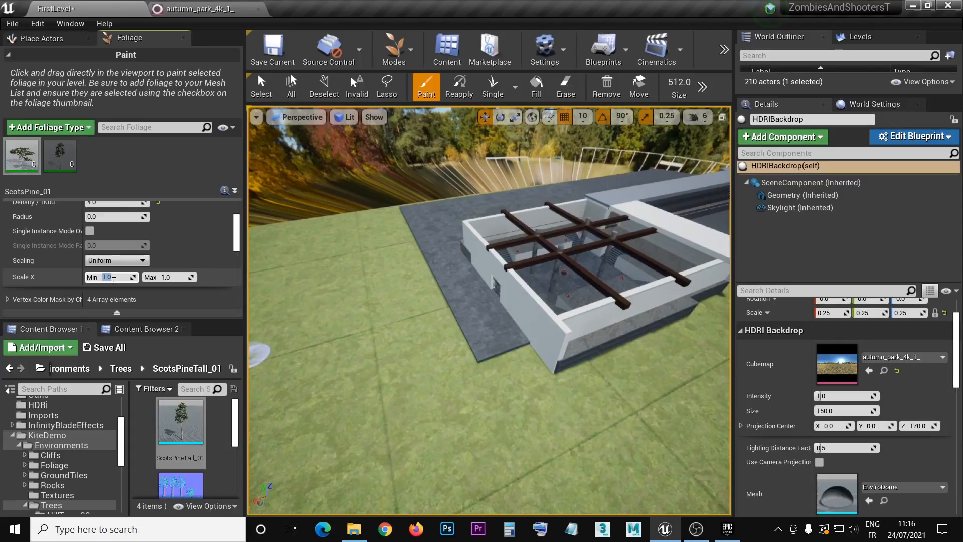
pyautogui.write('0.5')
pyautogui.click(168, 277)
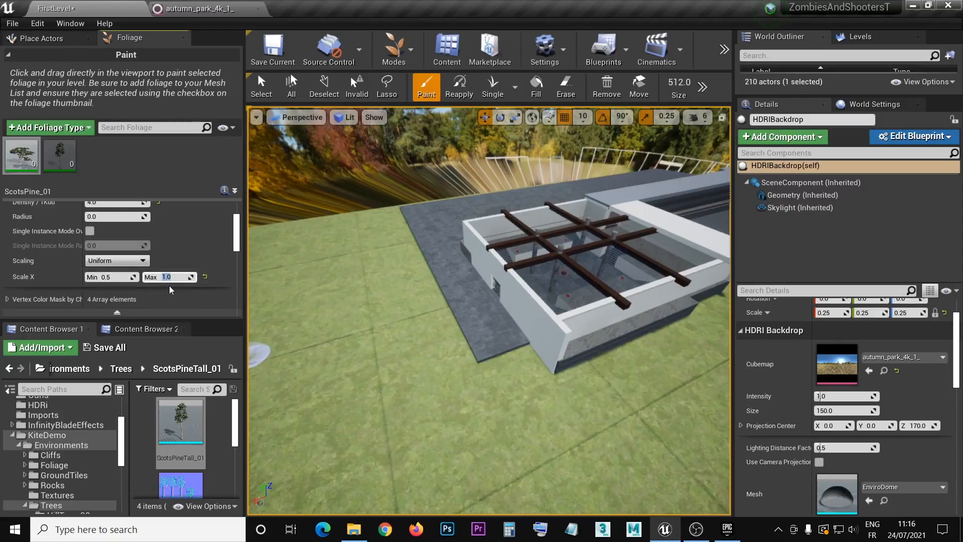
pyautogui.write('1')
pyautogui.scroll(5, 161, 281)
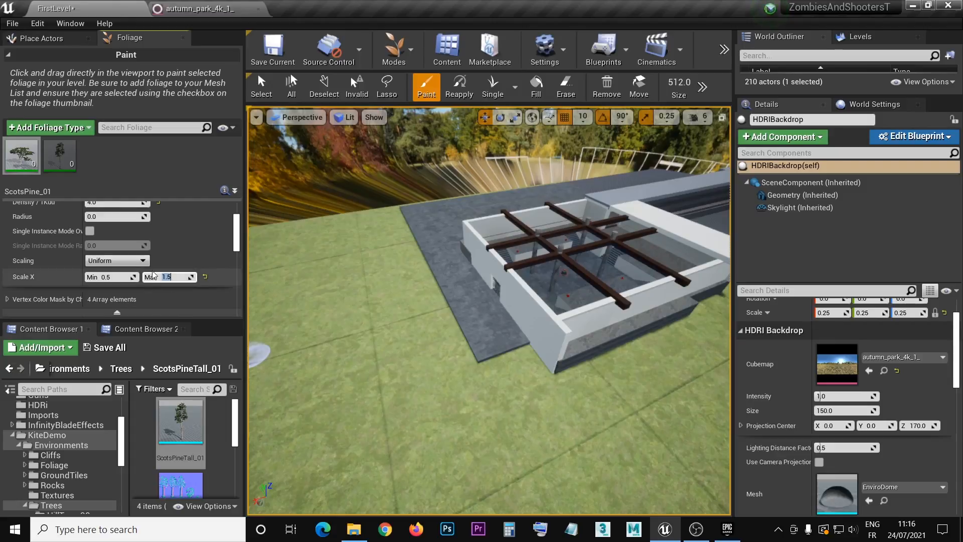
pyautogui.scroll(2, 148, 278)
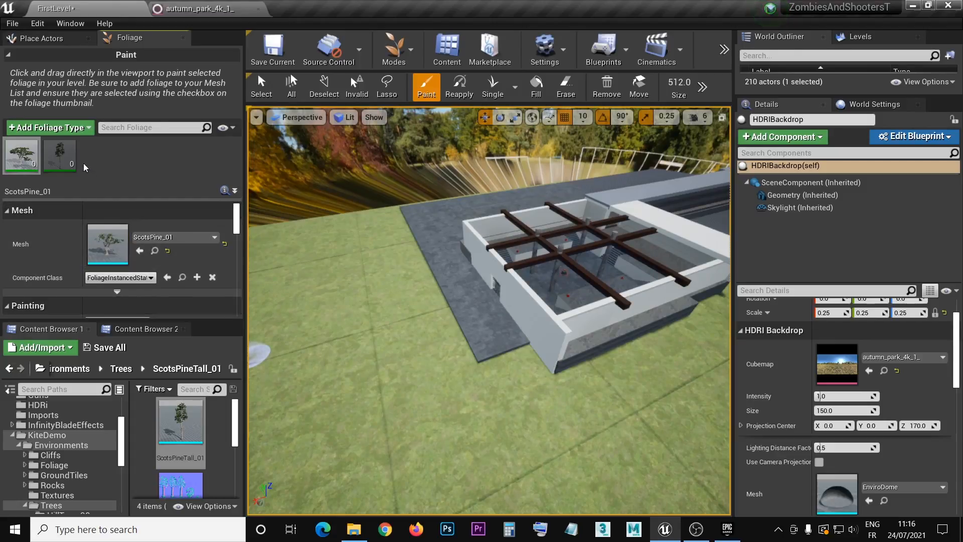
# Select the ScotsPineTall_01 foliage type and set its painting density to 4.
pyautogui.moveTo(58, 160)
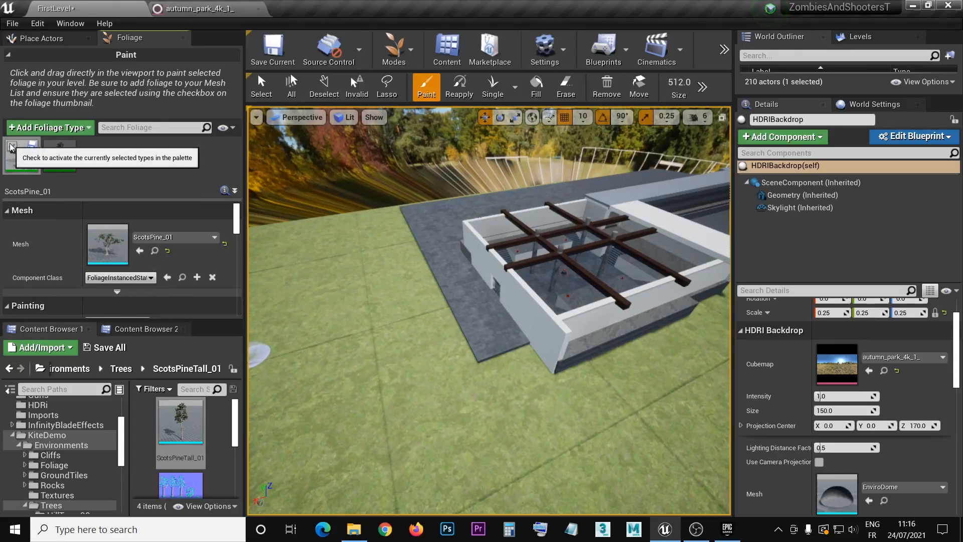
pyautogui.click(56, 166)
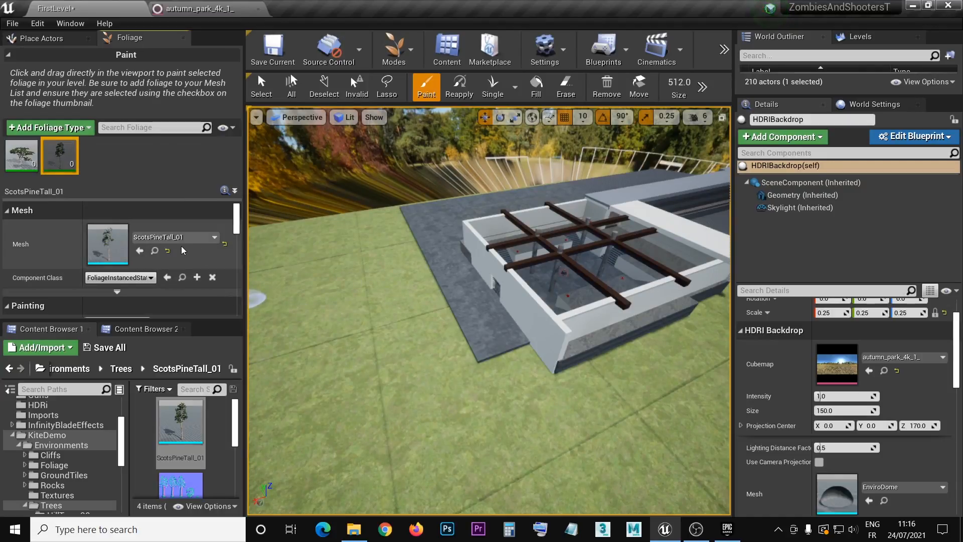
pyautogui.scroll(-3, 183, 250)
pyautogui.click(121, 243)
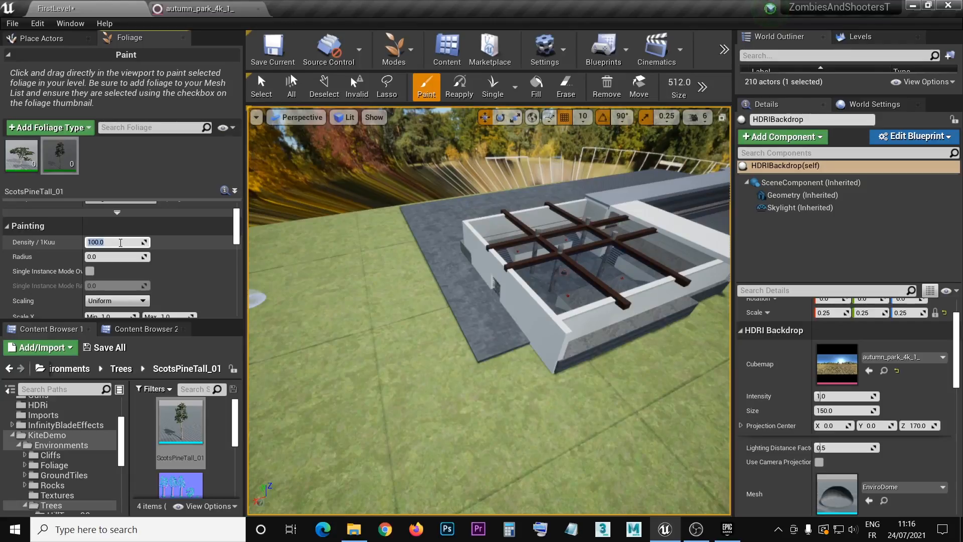
pyautogui.write('4')
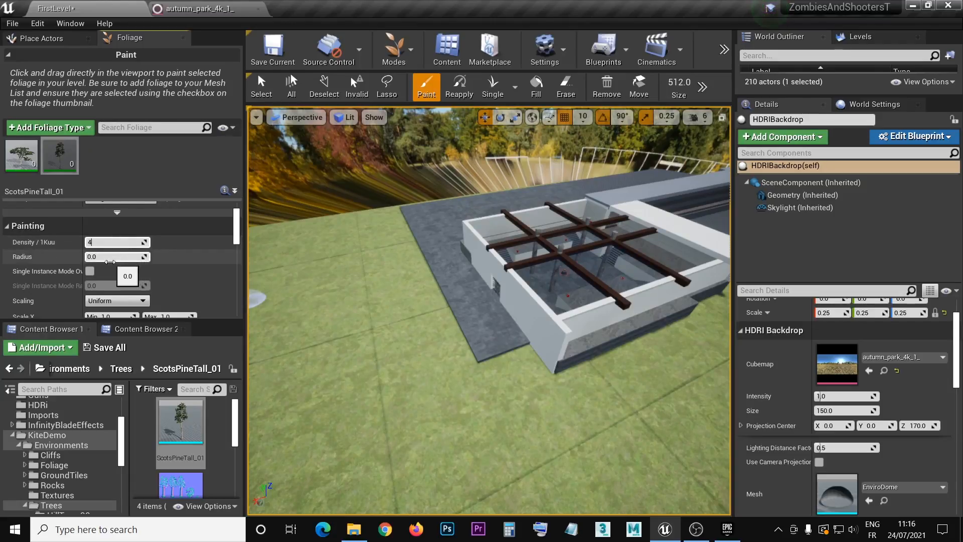
# Set the ScotsPineTall_01 uniform scale range to a minimum of 0.4 and a maximum of 0.7.
pyautogui.scroll(-2, 116, 288)
pyautogui.click(110, 277)
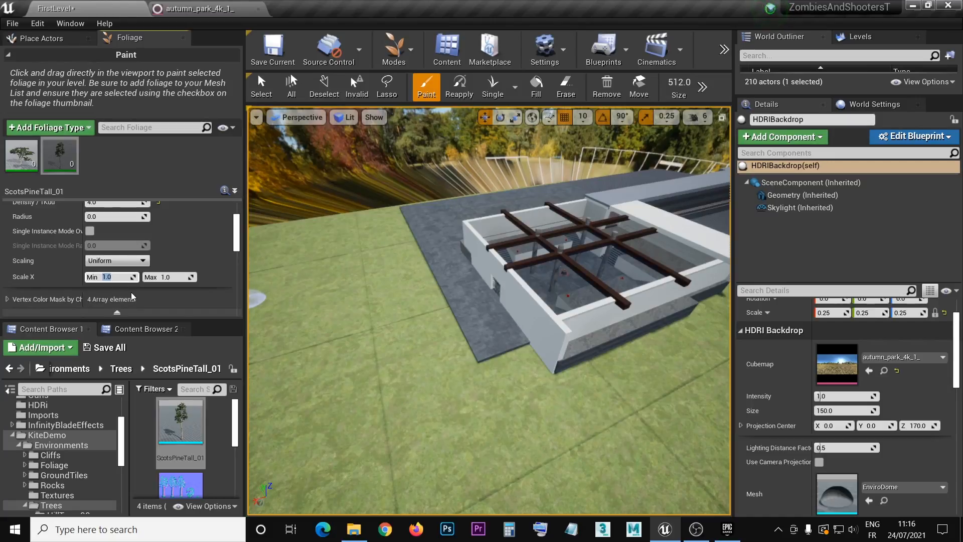
pyautogui.write('0')
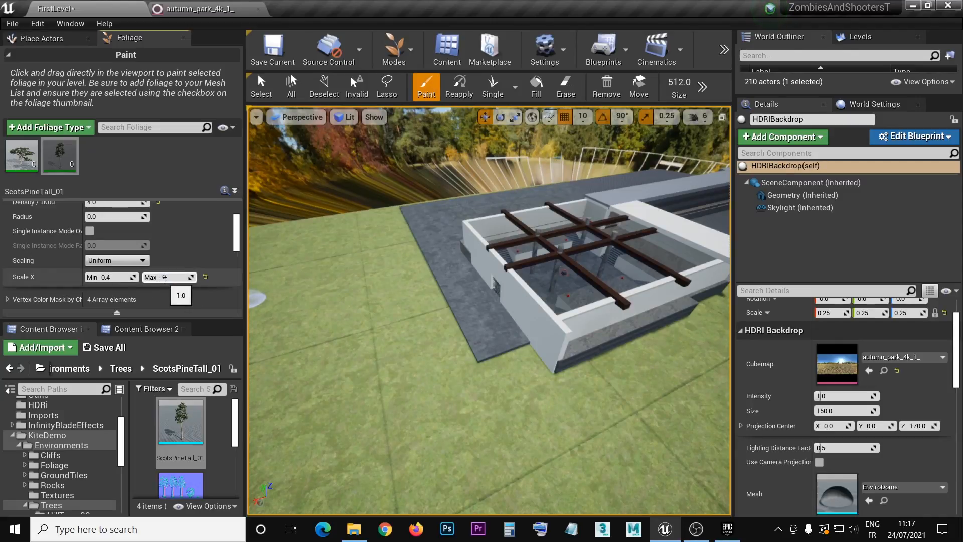
pyautogui.write('.7')
pyautogui.press('Return')
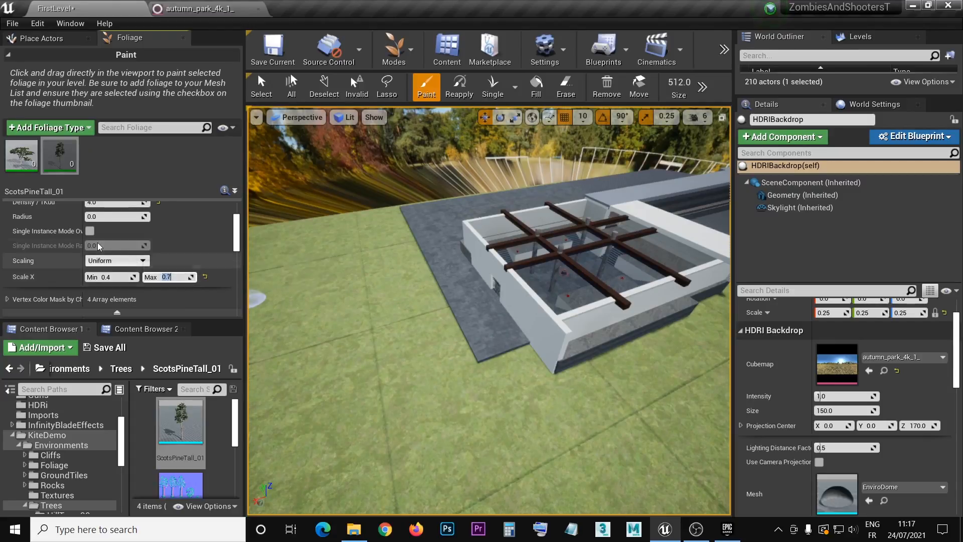
# Activate ScotsPineTall_01 and paint both pine types on the ground outside the courtyard wall with the small window.
pyautogui.moveTo(45, 161)
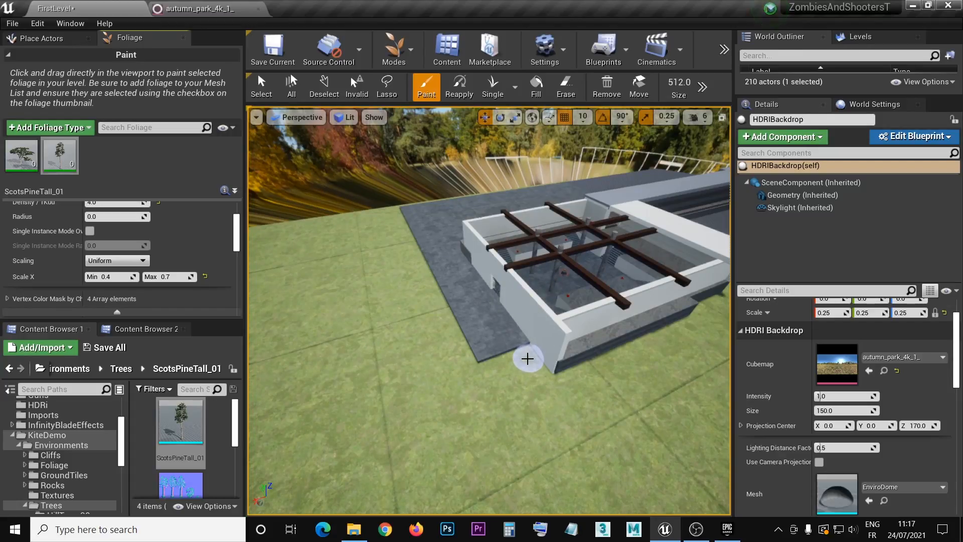
pyautogui.click(527, 360)
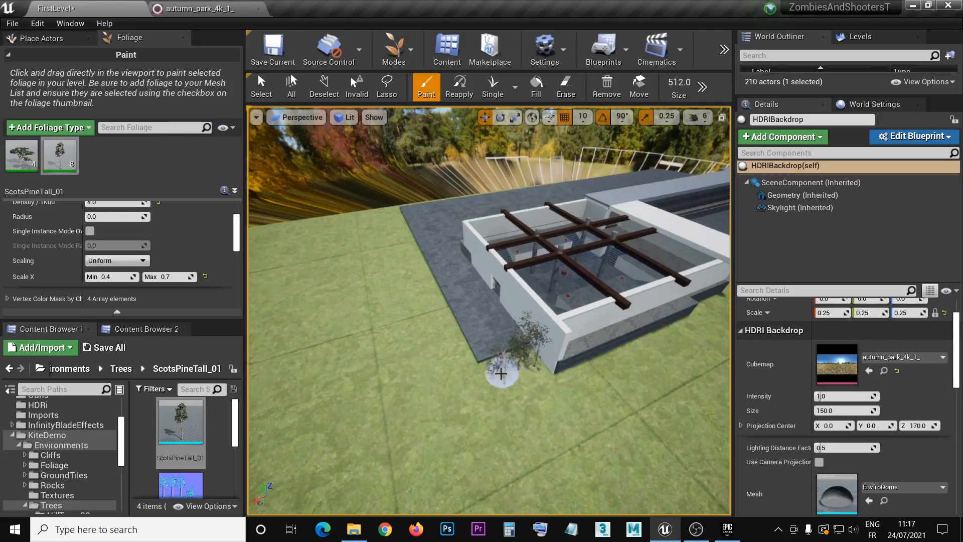
pyautogui.moveTo(485, 380); pyautogui.dragTo(434, 317)
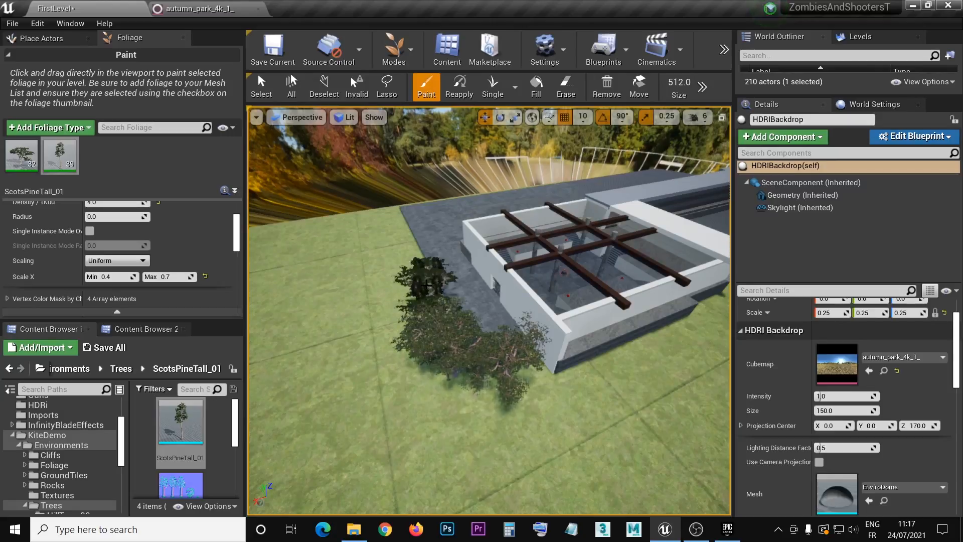
pyautogui.moveTo(385, 241)
pyautogui.mouseDown(button='right')
pyautogui.moveTo(452, 261)
pyautogui.moveTo(562, 271)
pyautogui.moveTo(542, 226)
pyautogui.moveTo(397, 244)
pyautogui.moveTo(372, 367)
pyautogui.moveTo(516, 381)
pyautogui.mouseUp(button='right')
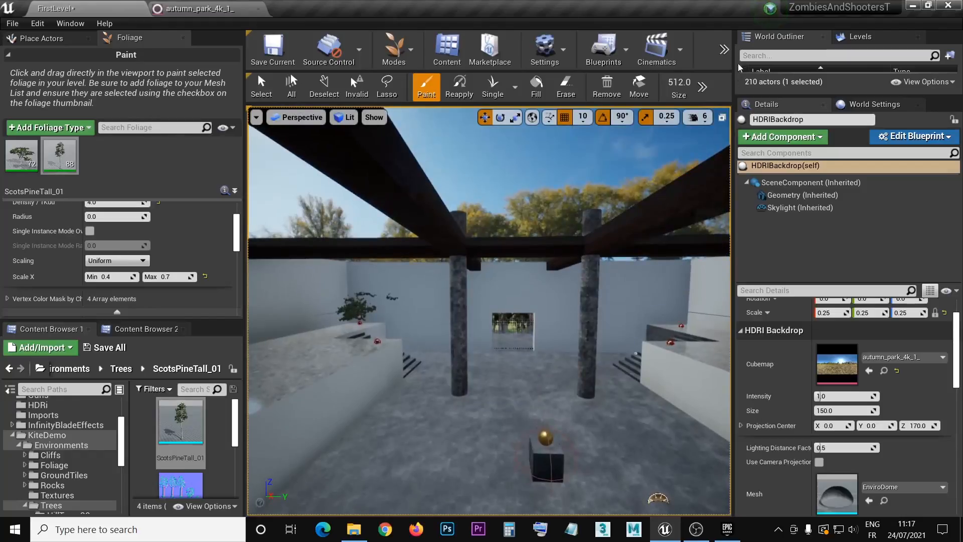
# Play-test the level and inspect the painted pines through the barred window from several angles, ending the session.
pyautogui.click(724, 49)
pyautogui.click(709, 188)
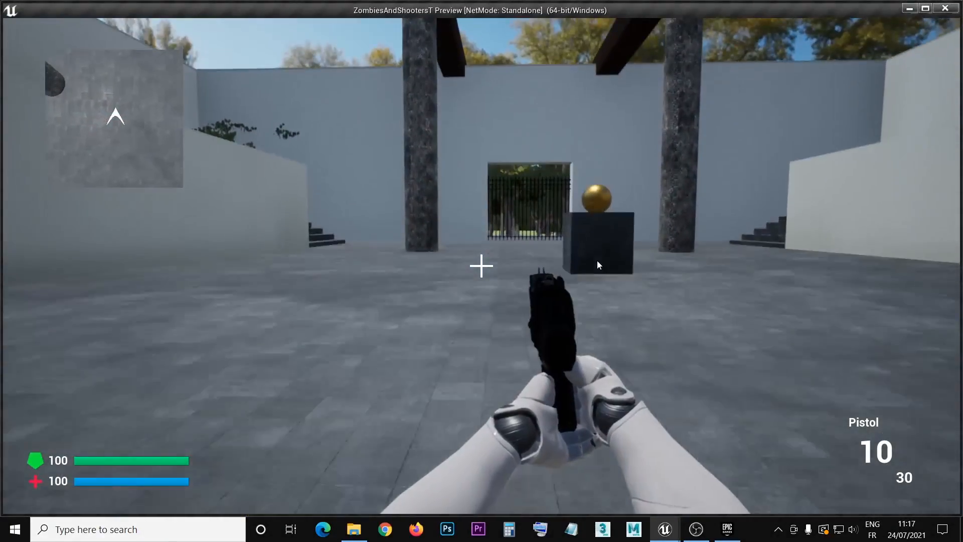
pyautogui.click(481, 266)
pyautogui.press('w')
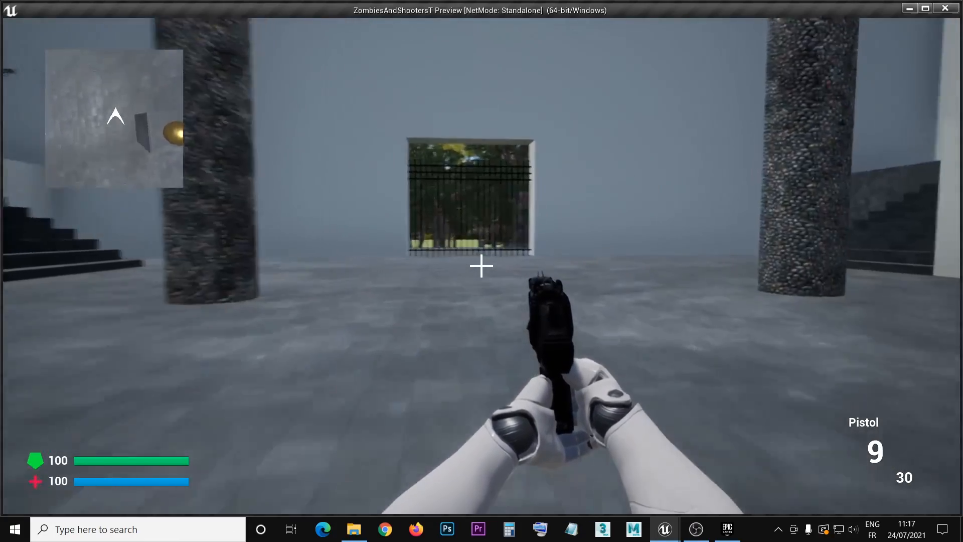
pyautogui.press('w')
pyautogui.press('w')
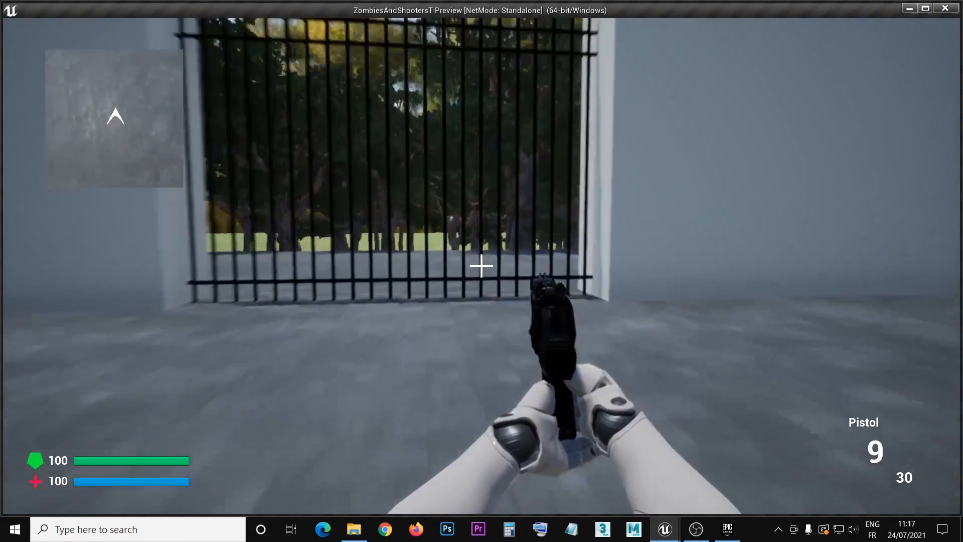
pyautogui.press('a')
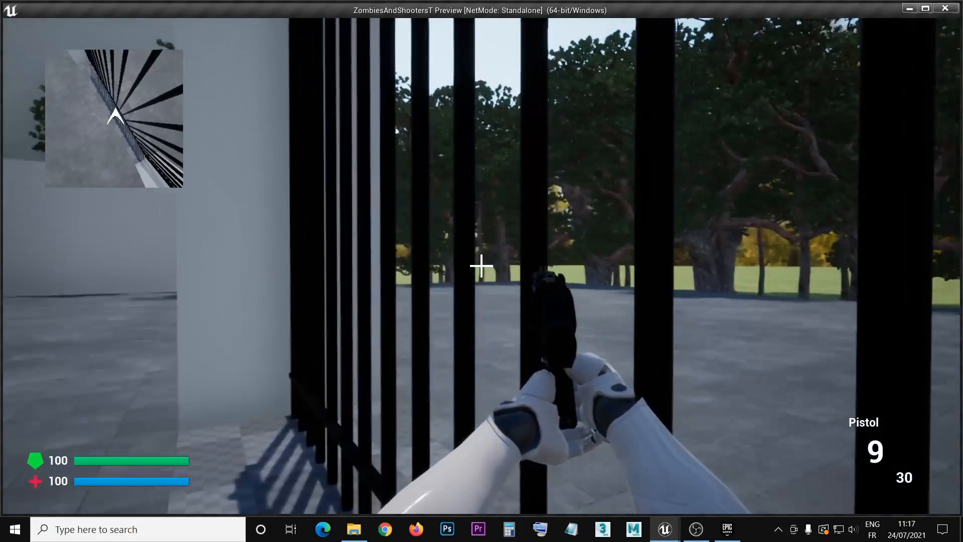
pyautogui.press('a')
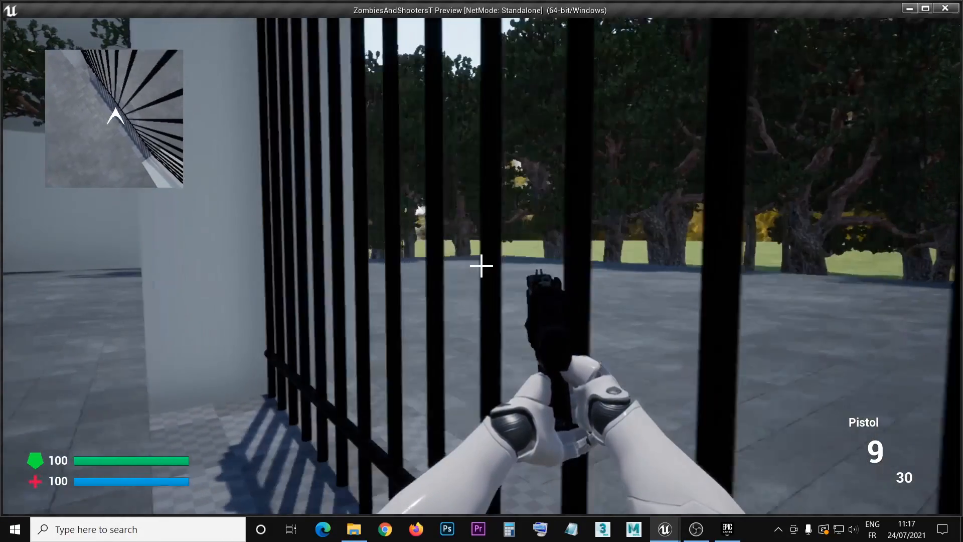
pyautogui.press('a')
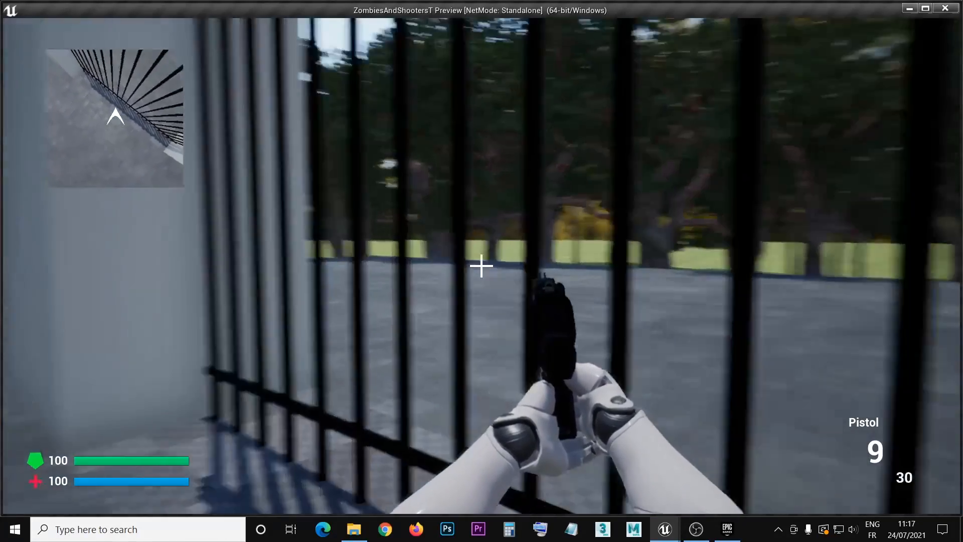
pyautogui.press('a')
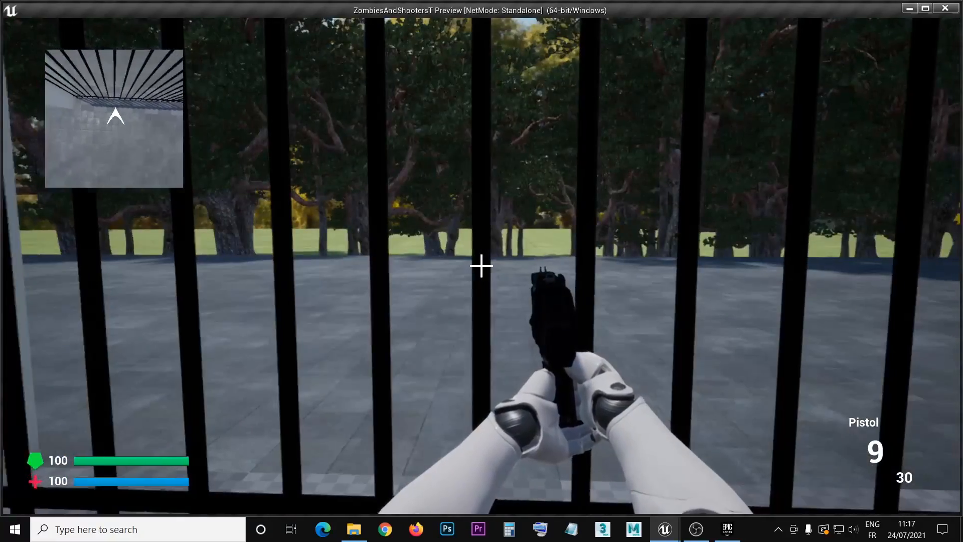
pyautogui.press('w')
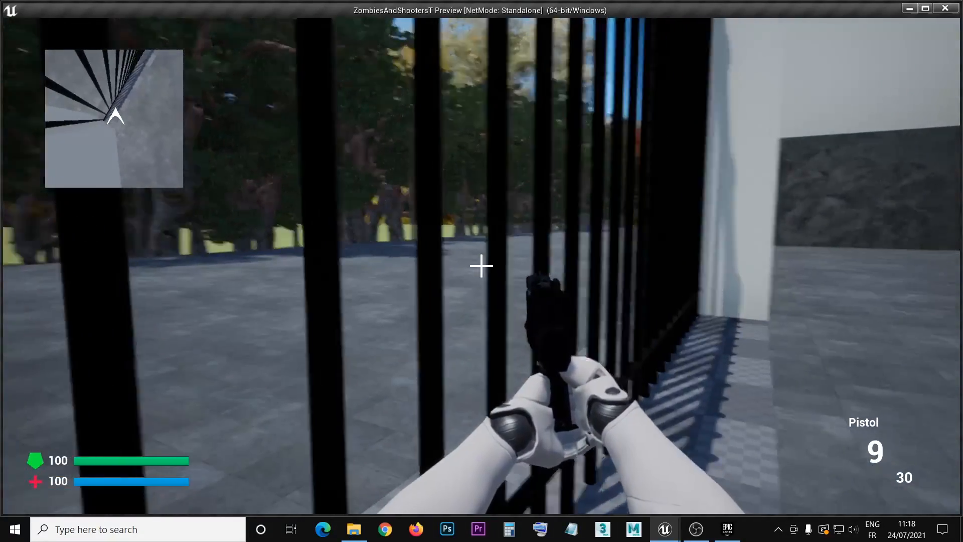
pyautogui.press('s')
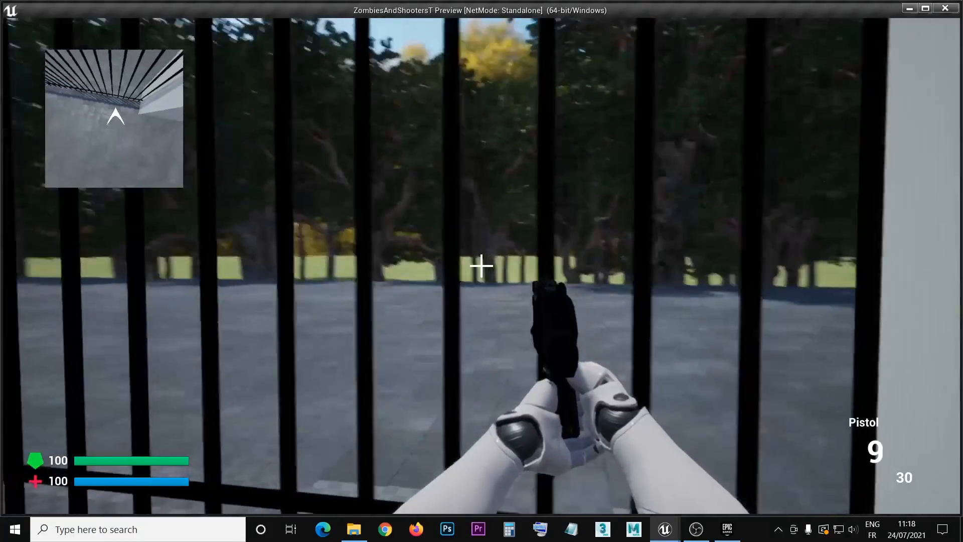
pyautogui.press('w')
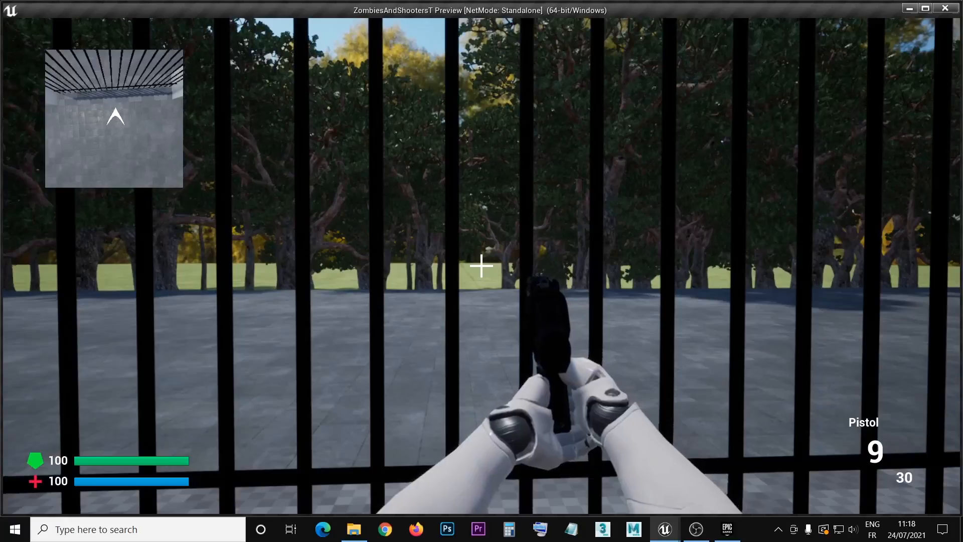
pyautogui.press('Escape')
# Paint more of both pine types to thicken the tree row outside the courtyard wall with the small window.
pyautogui.press('w')
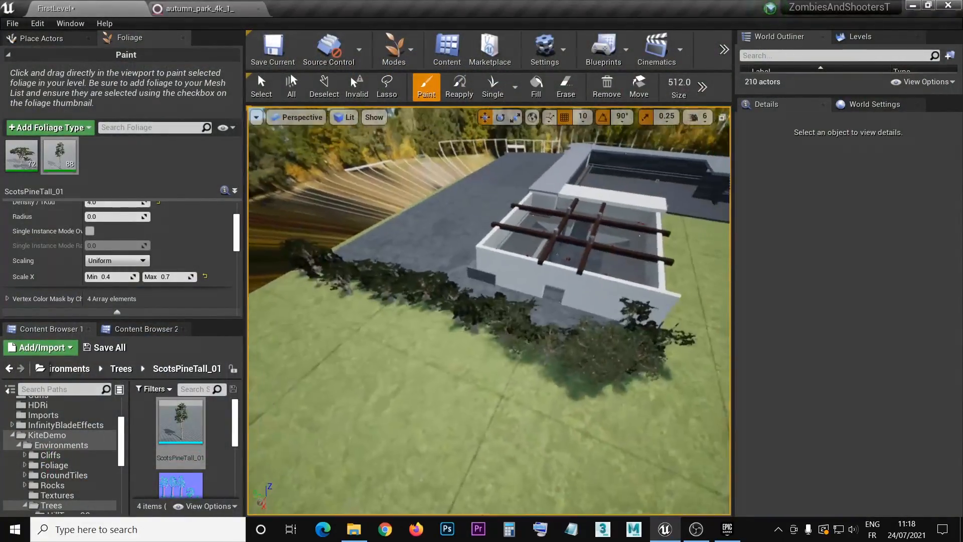
pyautogui.moveTo(580, 322); pyautogui.dragTo(609, 322, button='right')
pyautogui.press('w')
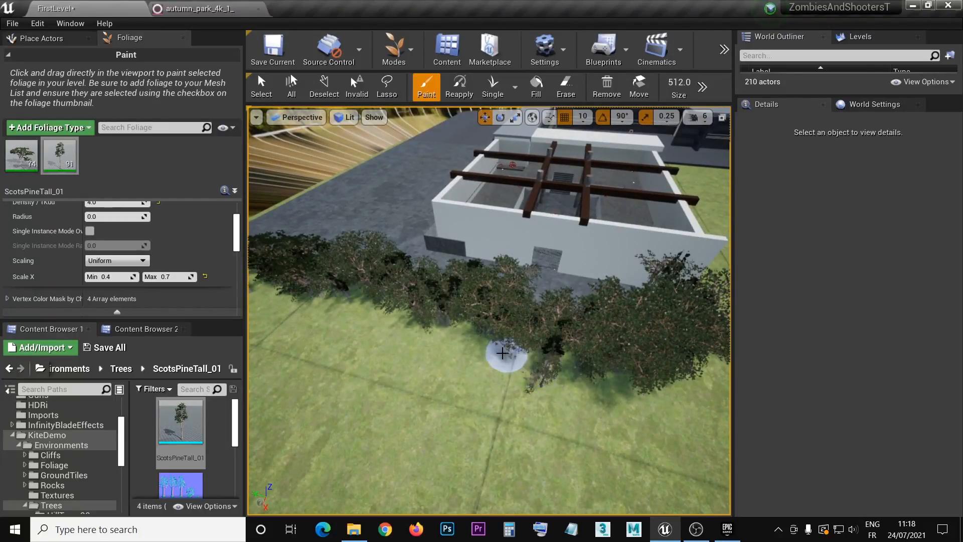
pyautogui.moveTo(511, 360)
pyautogui.mouseDown()
pyautogui.moveTo(504, 374)
pyautogui.moveTo(516, 382)
pyautogui.mouseUp()
pyautogui.moveTo(516, 381)
pyautogui.mouseDown(button='right')
pyautogui.moveTo(451, 378)
pyautogui.moveTo(490, 366)
pyautogui.moveTo(436, 346)
pyautogui.moveTo(477, 346)
pyautogui.mouseUp(button='right')
pyautogui.press('d')
pyautogui.press('w')
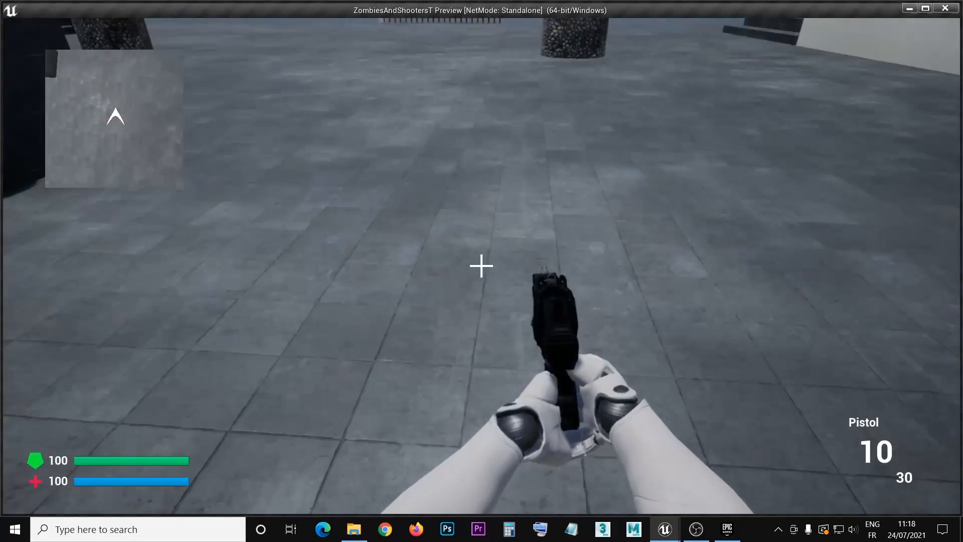
# Walk up to the barred window in a new play-test, check the thickened tree row through the bars, and end the session.
pyautogui.click(482, 266)
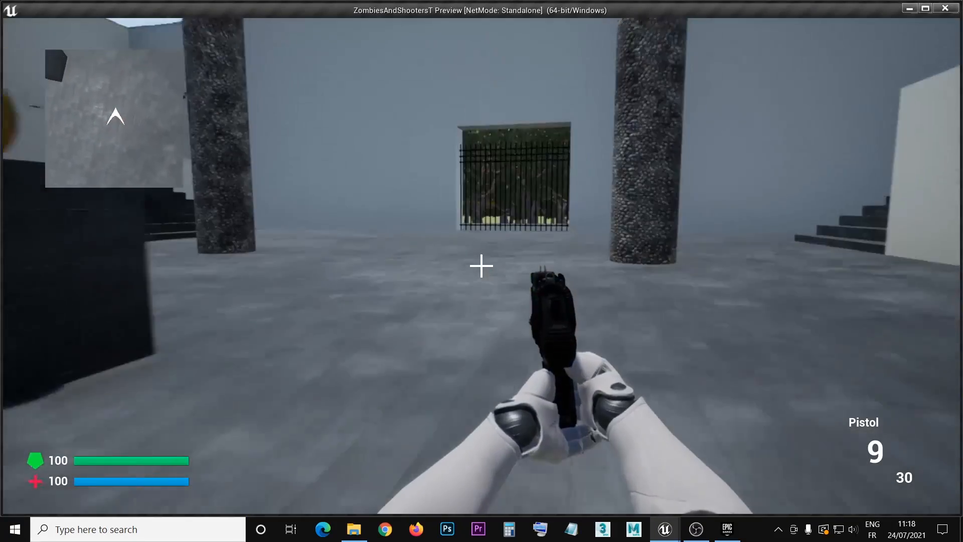
pyautogui.press('w')
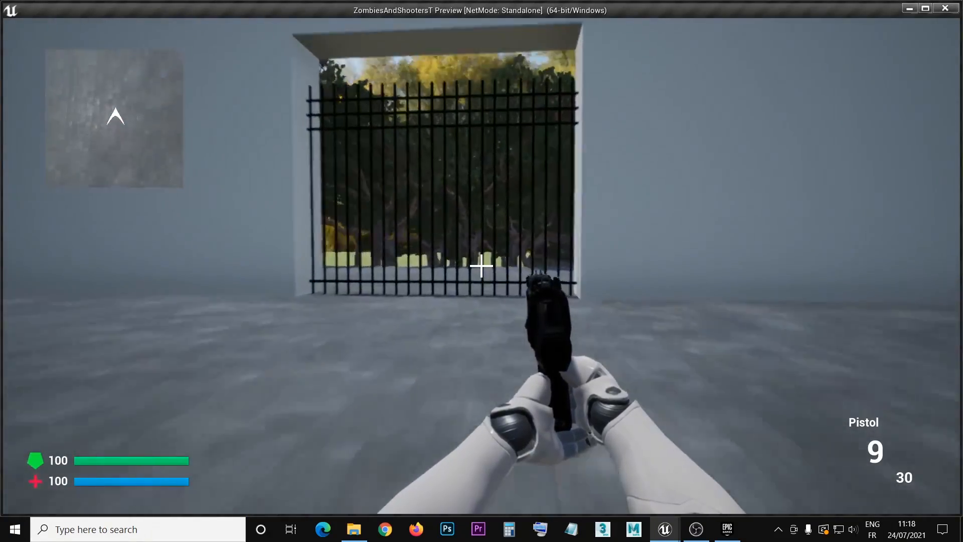
pyautogui.press('w')
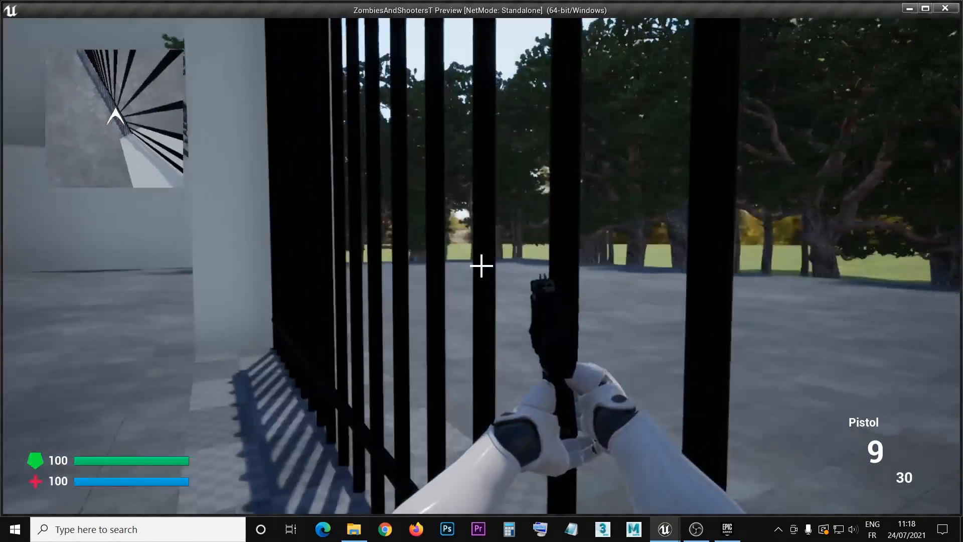
pyautogui.press('w')
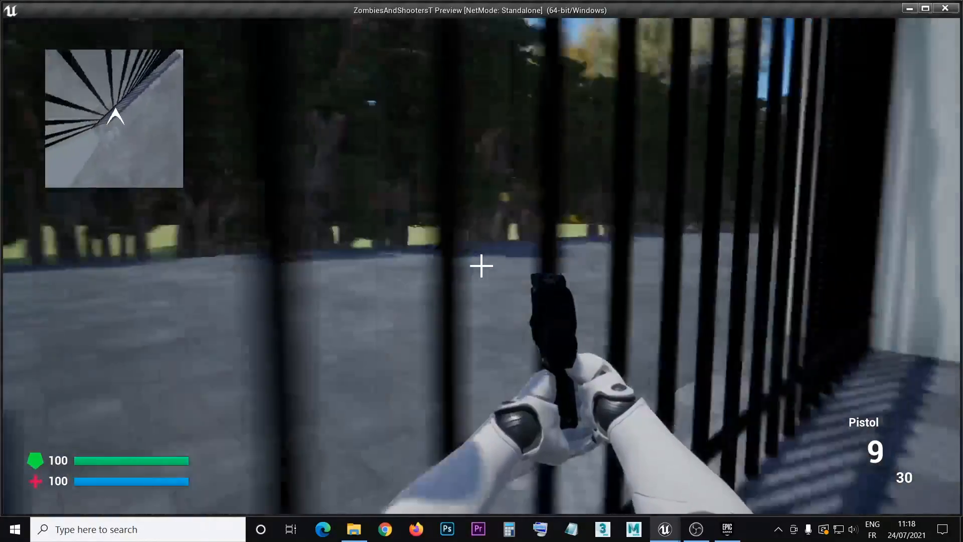
pyautogui.press('d')
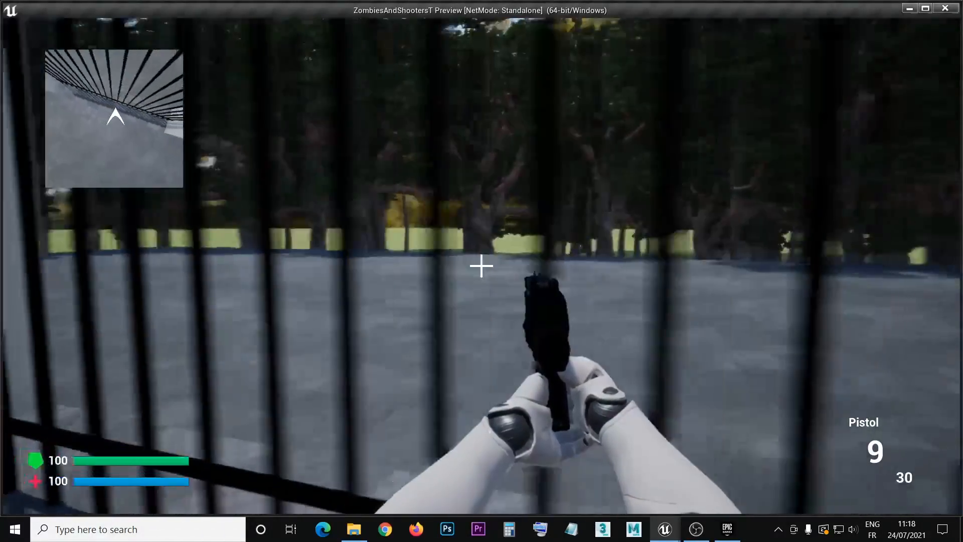
pyautogui.press('d')
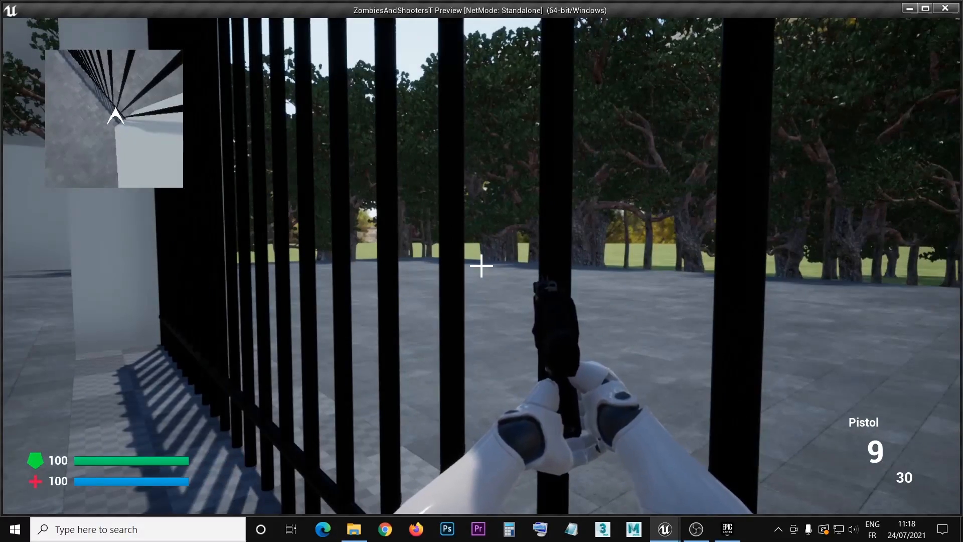
pyautogui.press('a')
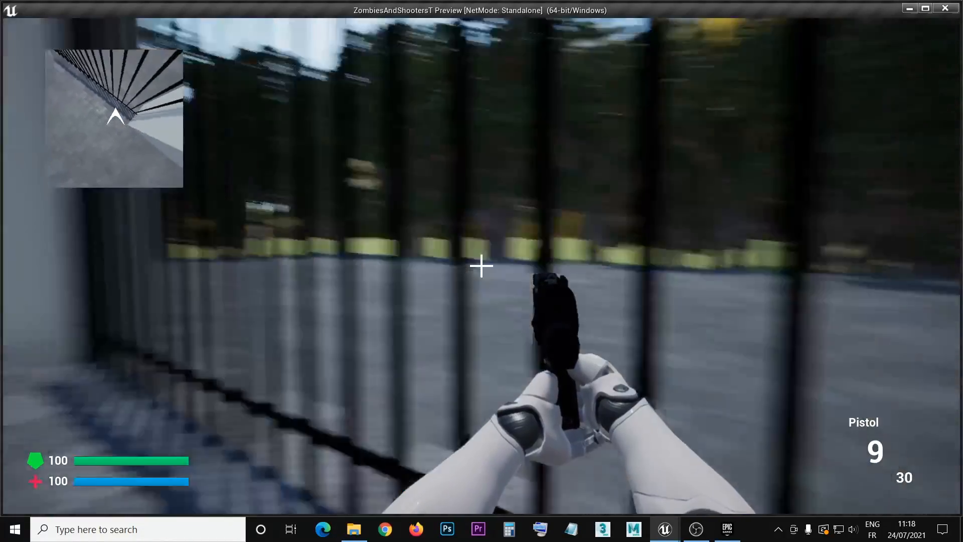
pyautogui.press('a')
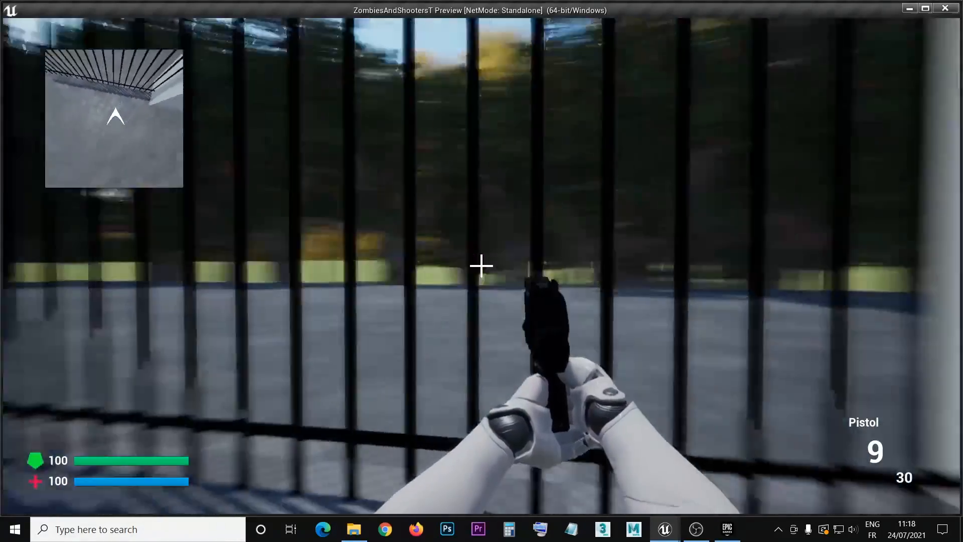
pyautogui.press('a')
pyautogui.press('w')
pyautogui.press('d')
pyautogui.press('d')
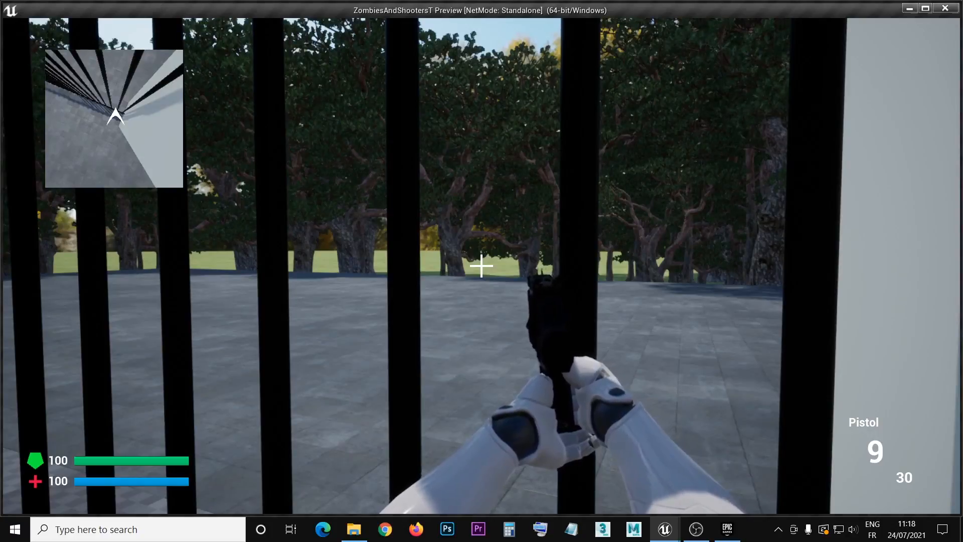
pyautogui.press('Escape')
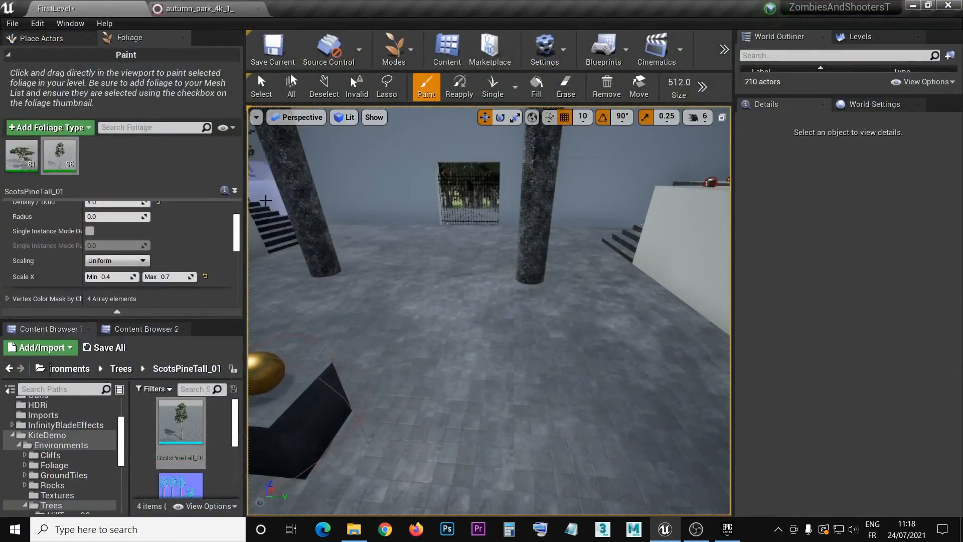
# Examine the building and the painted pines from outside, flying around to view the surroundings against the HDRI backdrop.
pyautogui.moveTo(245, 176); pyautogui.dragTo(110, 174)
pyautogui.moveTo(168, 436)
pyautogui.mouseDown(button='right')
pyautogui.moveTo(168, 409)
pyautogui.moveTo(168, 432)
pyautogui.moveTo(130, 442)
pyautogui.moveTo(150, 471)
pyautogui.moveTo(200, 497)
pyautogui.moveTo(156, 457)
pyautogui.moveTo(153, 418)
pyautogui.moveTo(195, 436)
pyautogui.moveTo(211, 416)
pyautogui.moveTo(241, 426)
pyautogui.moveTo(173, 427)
pyautogui.mouseUp(button='right')
pyautogui.press('s')
pyautogui.press('w')
pyautogui.press('s')
pyautogui.press('w')
pyautogui.press('s')
pyautogui.press('q')
pyautogui.press('w')
pyautogui.press('e')
pyautogui.moveTo(333, 404)
pyautogui.mouseDown(button='right')
pyautogui.moveTo(419, 420)
pyautogui.moveTo(314, 395)
pyautogui.mouseUp(button='right')
pyautogui.press('s')
pyautogui.press('s')
pyautogui.press('w')
# Widen the level viewport by narrowing the World Outliner and Details area, and switch from Foliage to Select mode.
pyautogui.moveTo(111, 194); pyautogui.dragTo(182, 195)
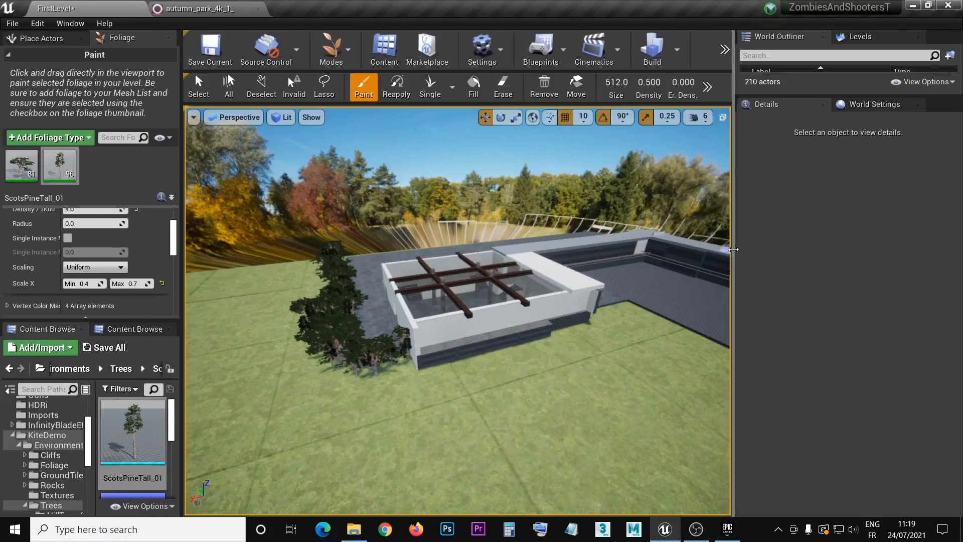
pyautogui.moveTo(734, 250); pyautogui.dragTo(912, 250)
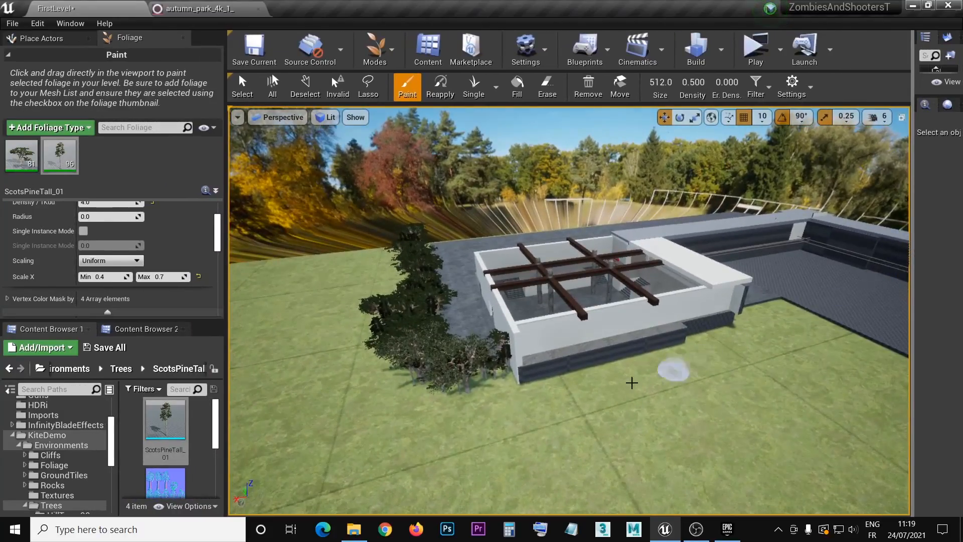
pyautogui.click(394, 55)
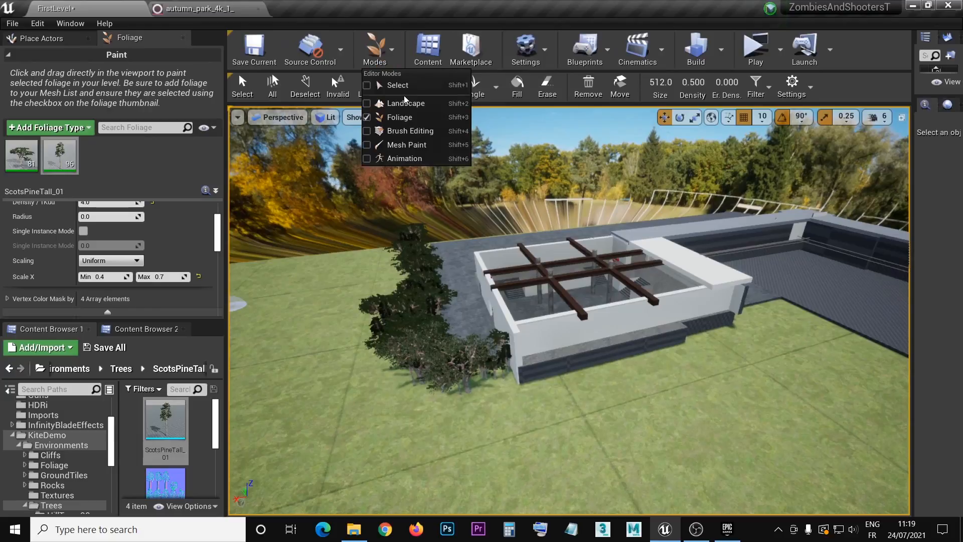
pyautogui.click(397, 85)
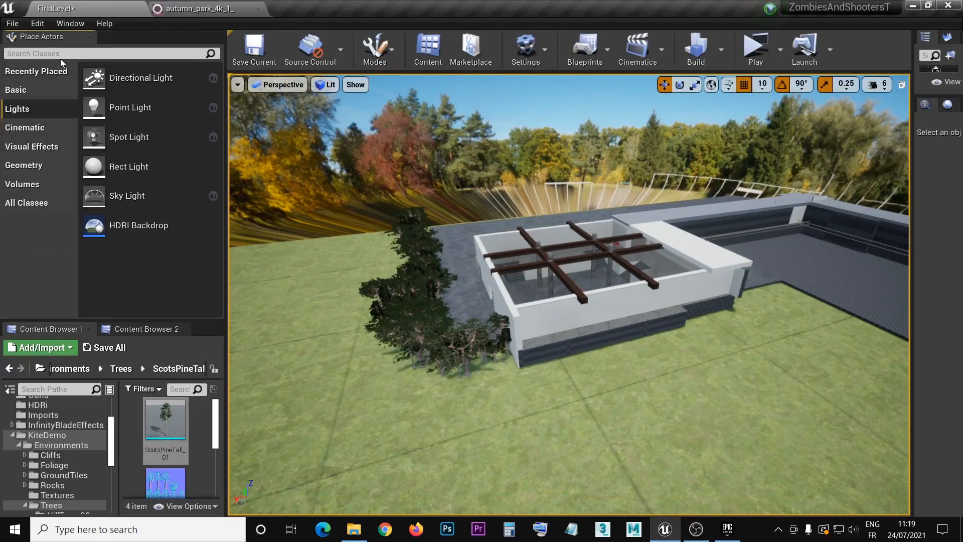
# Show Content Browser 2 and enlarge its height so that more of the folder tree fits.
pyautogui.moveTo(144, 328); pyautogui.dragTo(160, 294)
pyautogui.moveTo(45, 227); pyautogui.dragTo(98, 323)
pyautogui.click(118, 329)
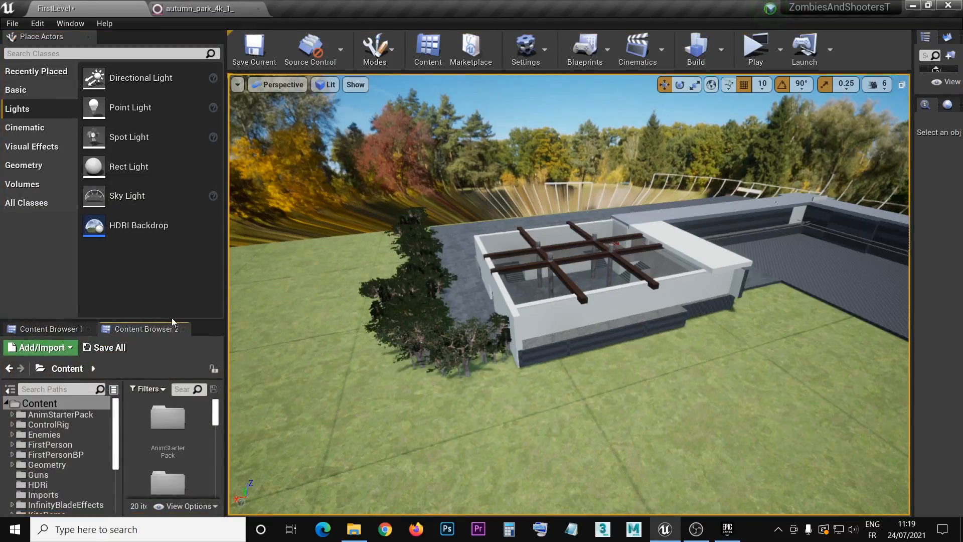
pyautogui.moveTo(170, 319); pyautogui.dragTo(164, 241)
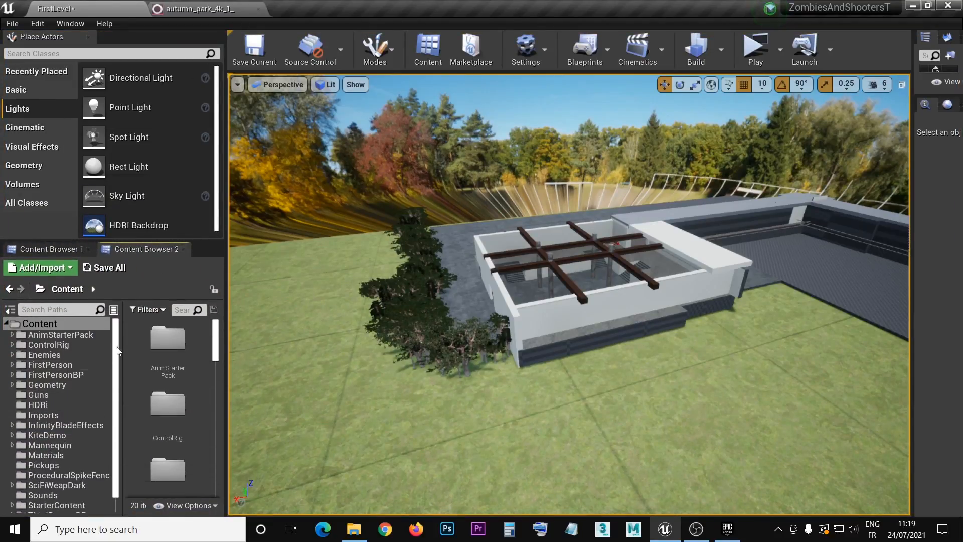
# Open the RangedEnemy blueprint from the Content/Enemies/RangedEnemy folder.
pyautogui.click(13, 355)
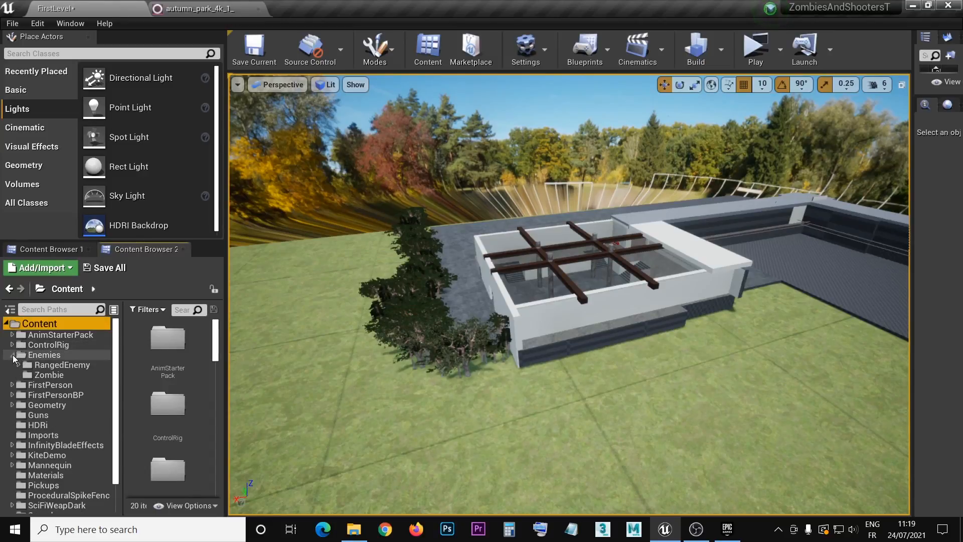
pyautogui.click(47, 368)
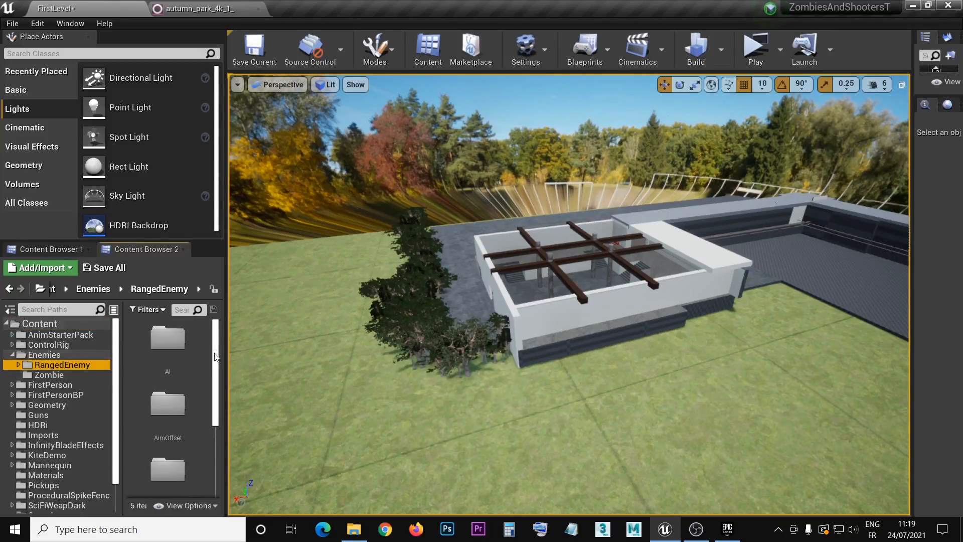
pyautogui.moveTo(215, 356); pyautogui.dragTo(224, 425)
pyautogui.doubleClick(168, 389)
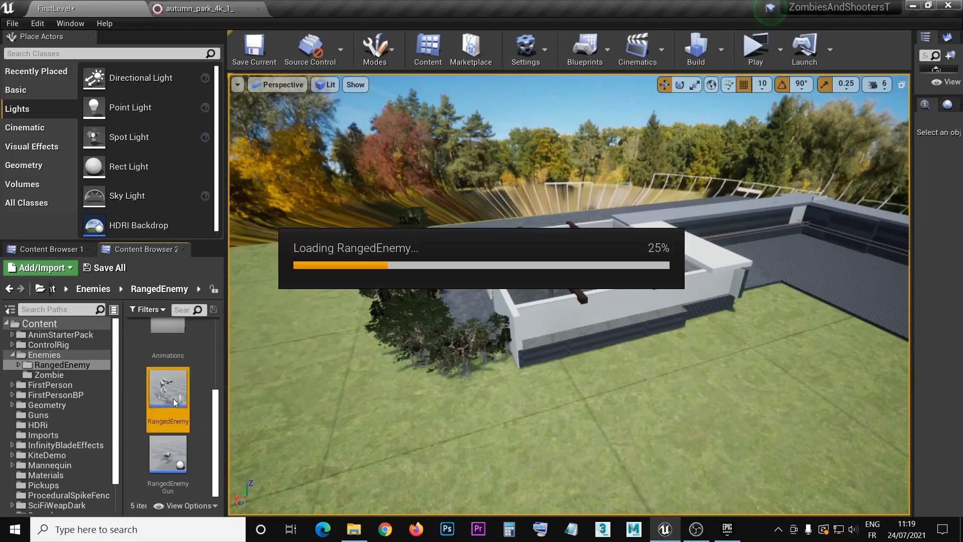
# Select the inherited Mesh component in the RangedEnemy viewport and examine its skeletal mesh, its two material slots and the character up close.
pyautogui.click(216, 79)
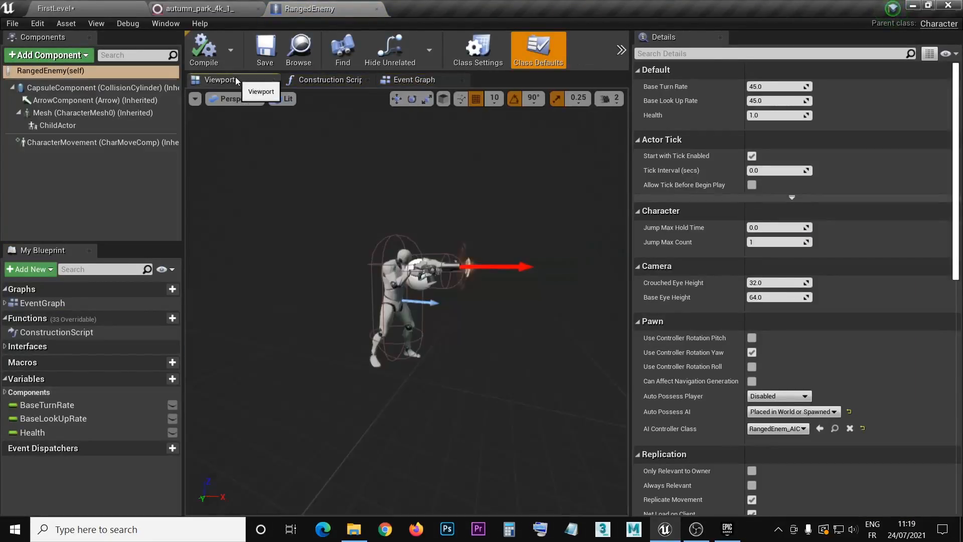
pyautogui.click(70, 112)
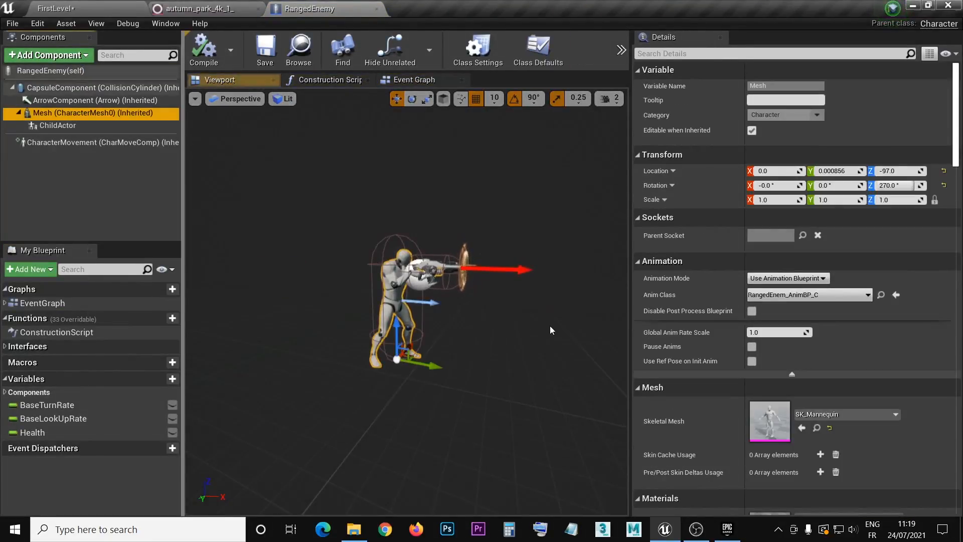
pyautogui.scroll(-6, 692, 409)
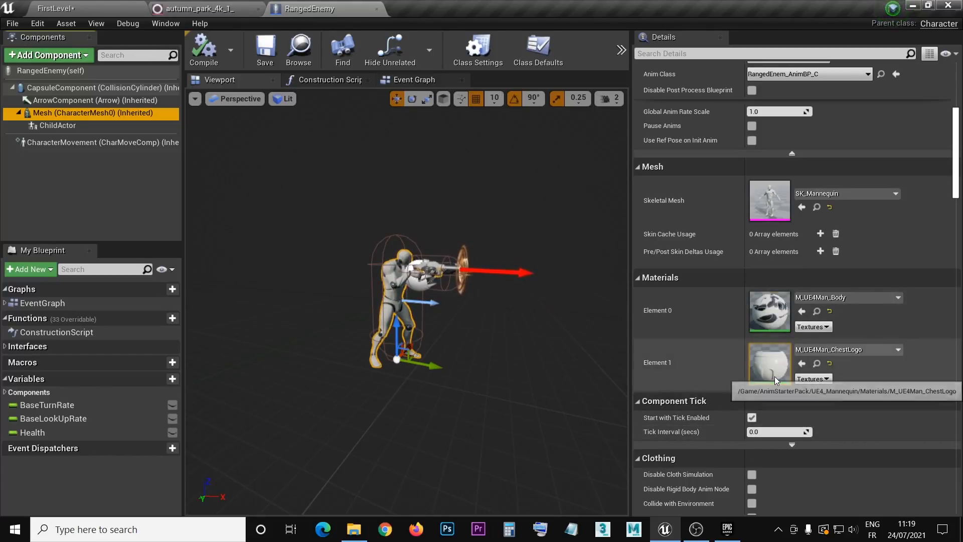
pyautogui.moveTo(451, 351); pyautogui.dragTo(432, 351, button='right')
pyautogui.scroll(10, 407, 326)
pyautogui.scroll(3, 458, 346)
pyautogui.scroll(-8, 431, 351)
pyautogui.scroll(-5, 431, 352)
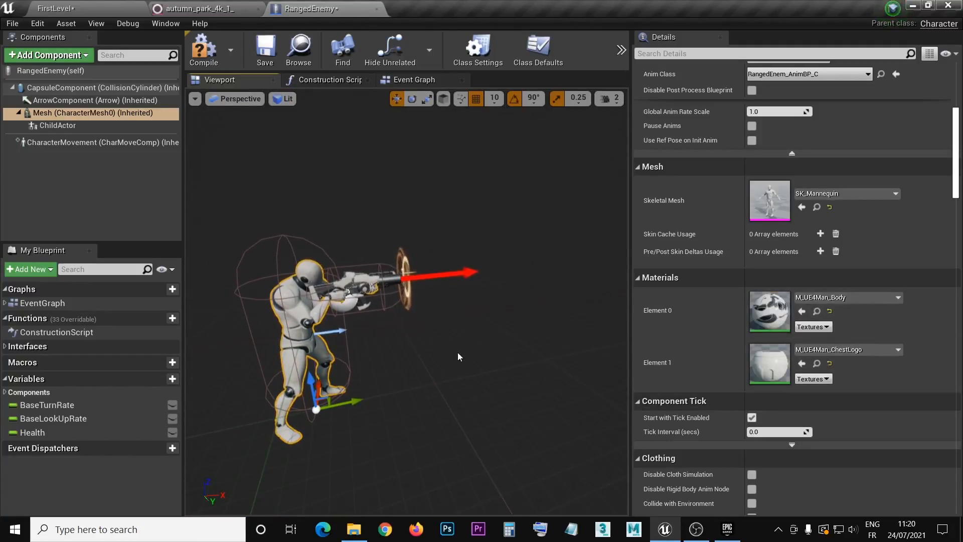
pyautogui.moveTo(442, 347); pyautogui.dragTo(417, 348, button='right')
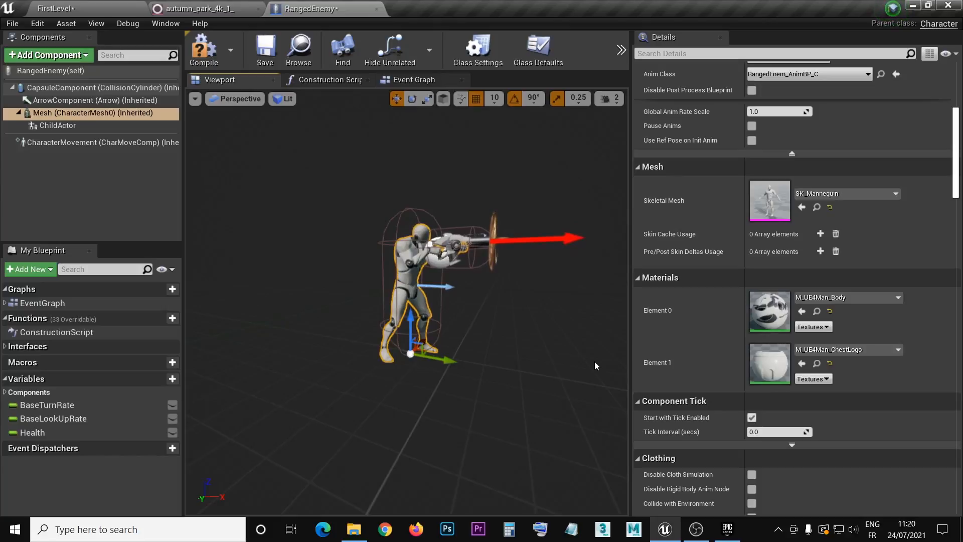
# Locate the Element 0 material, M_UE4Man_Body, in the Content Browser and create a material instance of it with the default name.
pyautogui.click(817, 311)
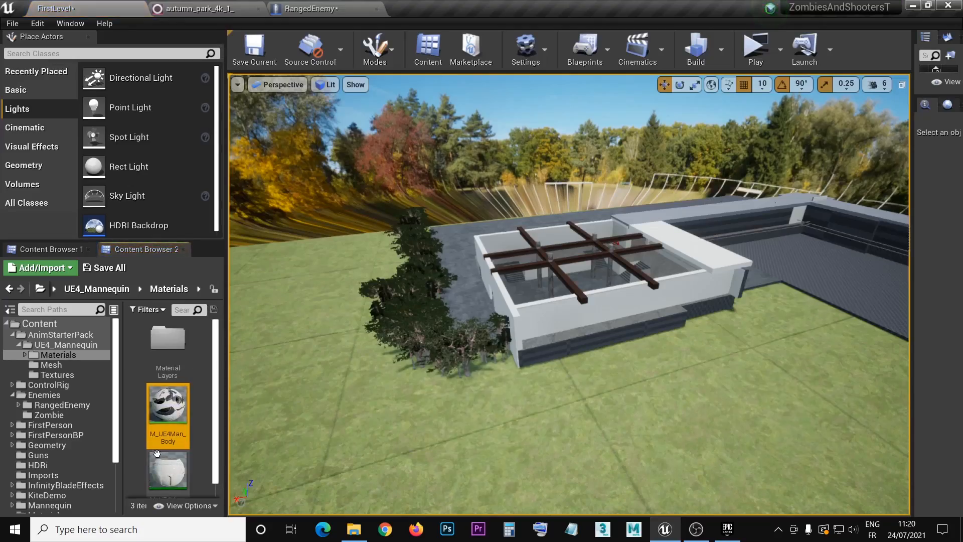
pyautogui.scroll(-1, 172, 444)
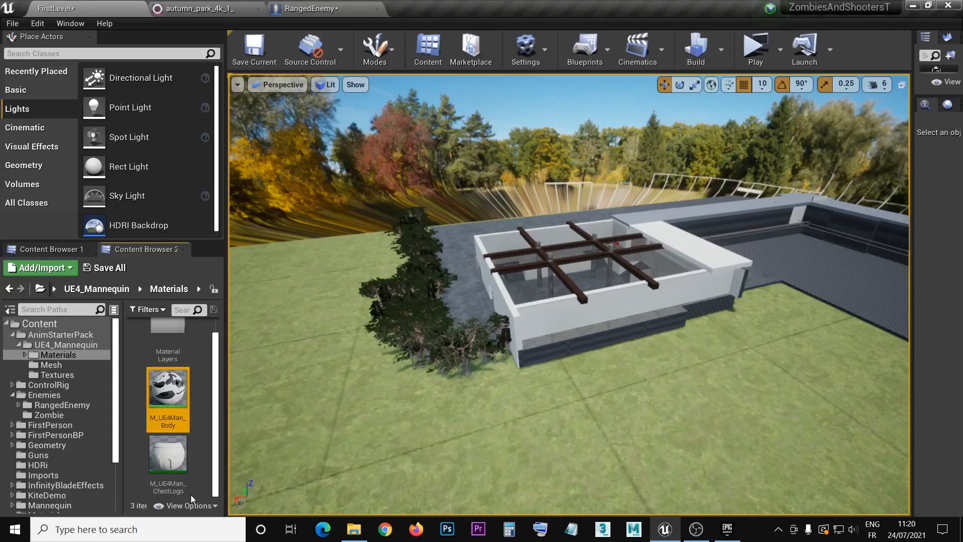
pyautogui.rightClick(167, 405)
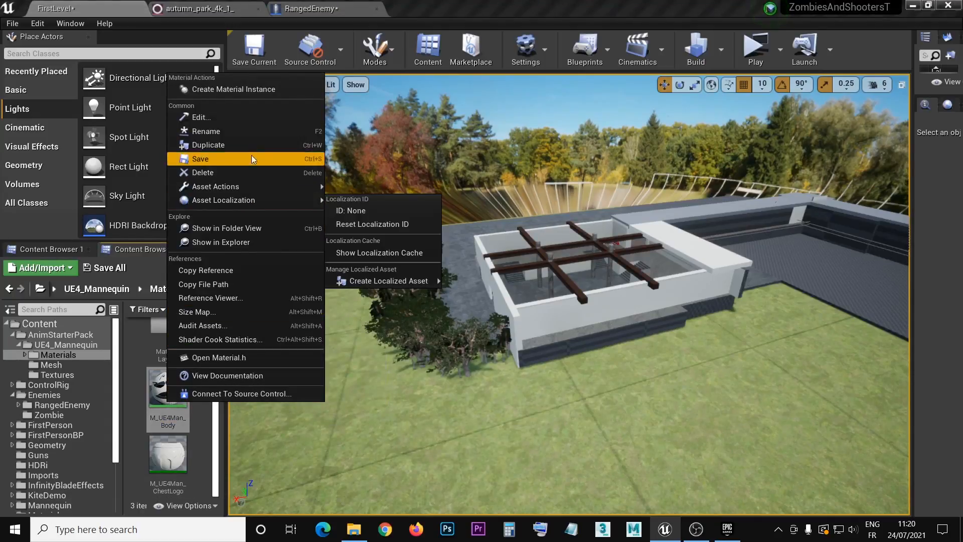
pyautogui.click(252, 88)
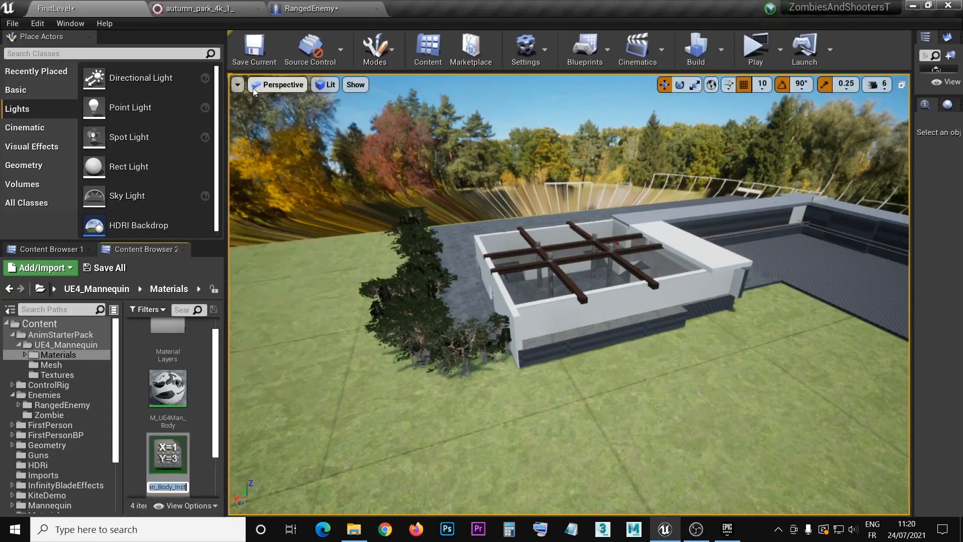
pyautogui.press('Return')
# Create a material instance of M_UE4Man_ChestLogo in the same UE4_Mannequin Materials folder, keeping the default name.
pyautogui.scroll(-2, 203, 427)
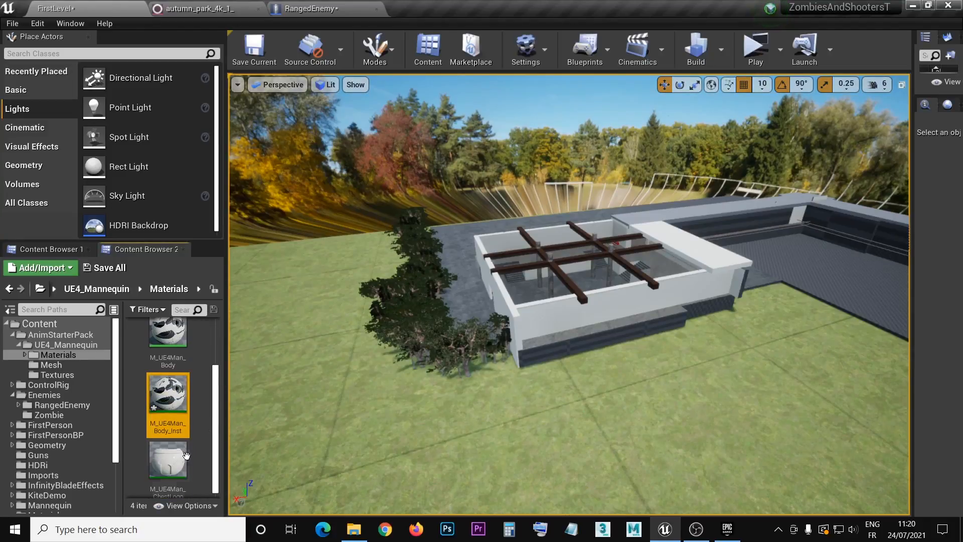
pyautogui.rightClick(176, 466)
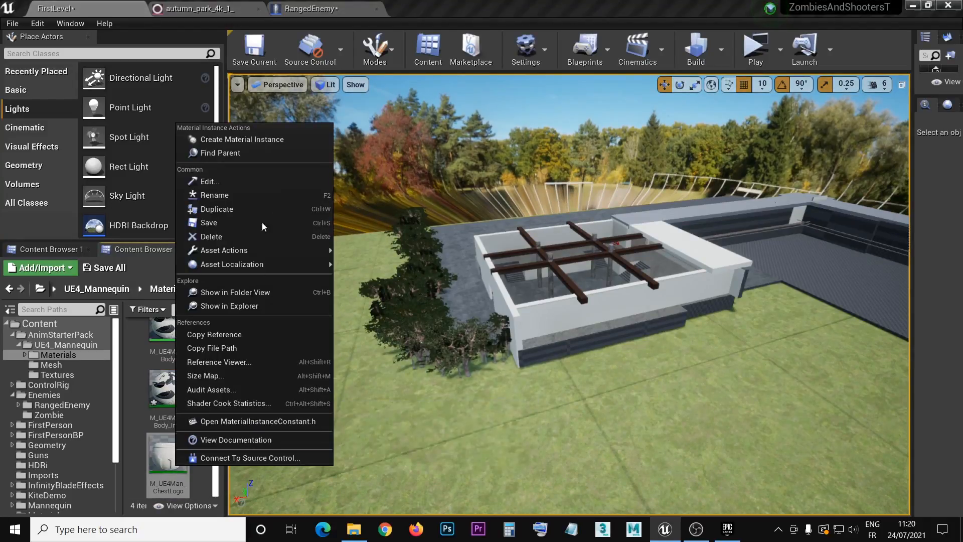
pyautogui.click(285, 143)
pyautogui.scroll(-1, 206, 436)
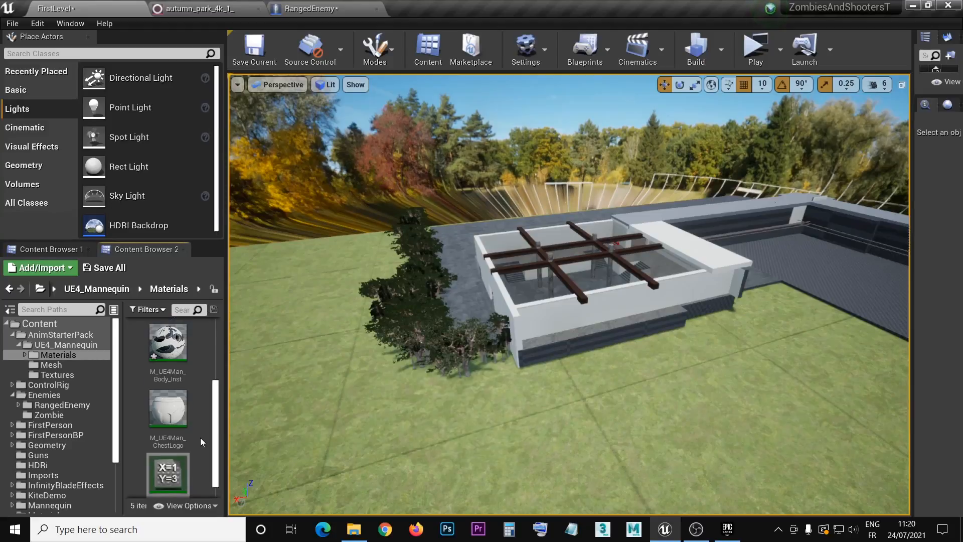
pyautogui.press('Return')
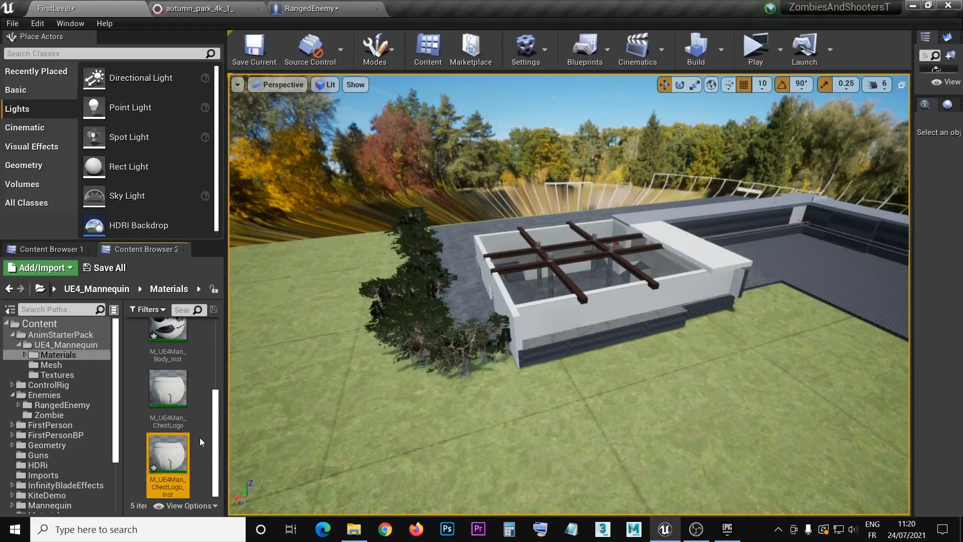
# Move both new material instances, M_UE4Man_Body_Inst and M_UE4Man_ChestLogo_Inst, into the Content/Materials folder.
pyautogui.scroll(2, 200, 438)
pyautogui.scroll(-1, 200, 438)
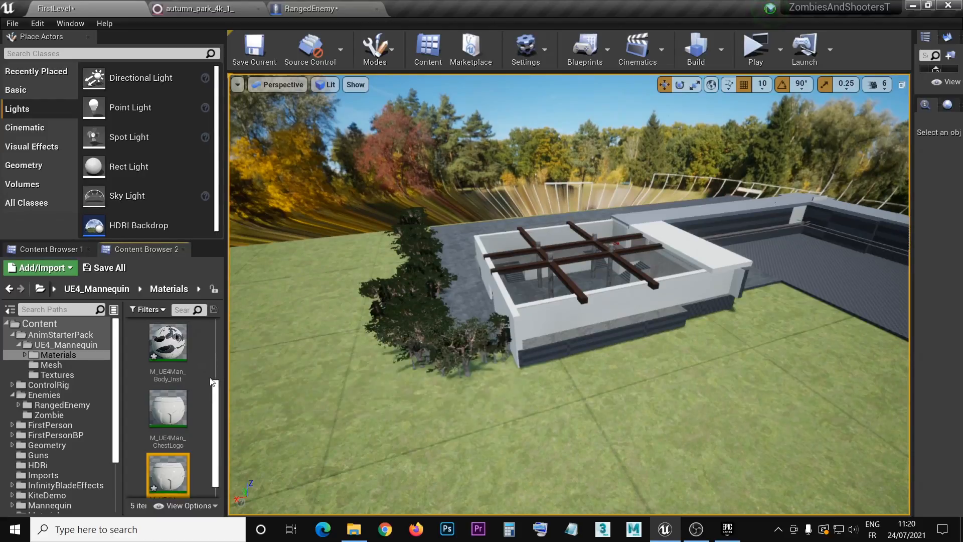
pyautogui.keyDown('ctrl'); pyautogui.click(171, 352); pyautogui.keyUp('ctrl')
pyautogui.scroll(-1, 197, 420)
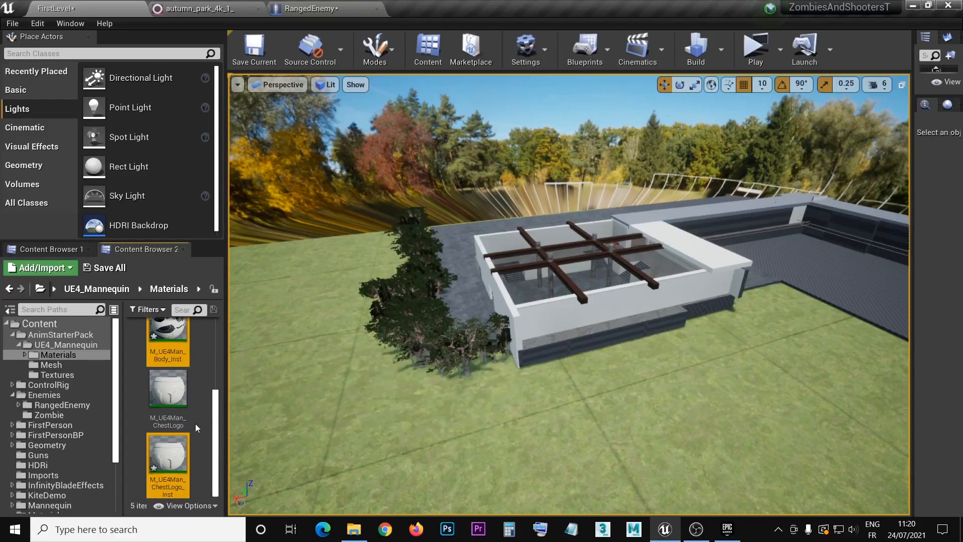
pyautogui.scroll(2, 194, 423)
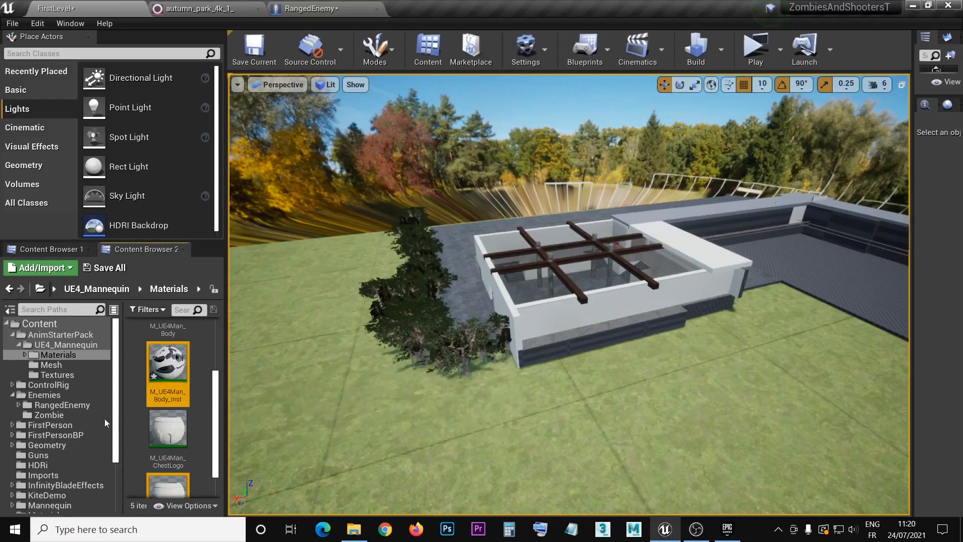
pyautogui.scroll(-2, 95, 448)
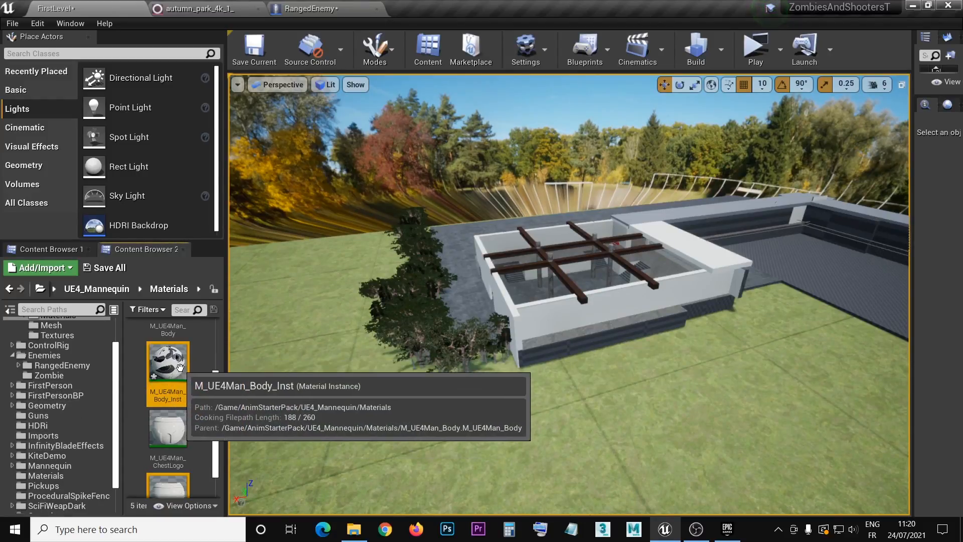
pyautogui.moveTo(175, 363); pyautogui.dragTo(67, 474)
pyautogui.click(101, 436)
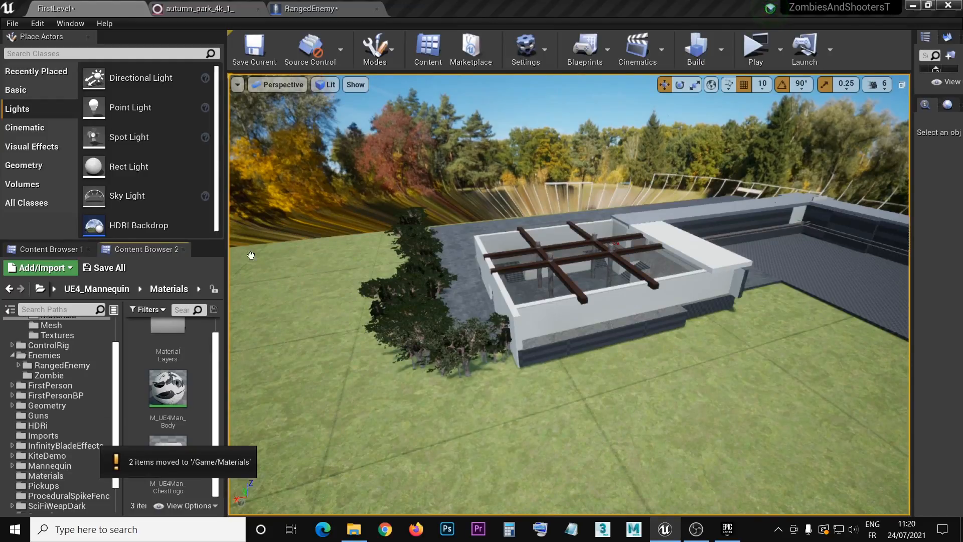
# Return to the RangedEnemy blueprint and assign M_UE4Man_Body_Inst to the mesh's Element 0 material slot.
pyautogui.click(324, 9)
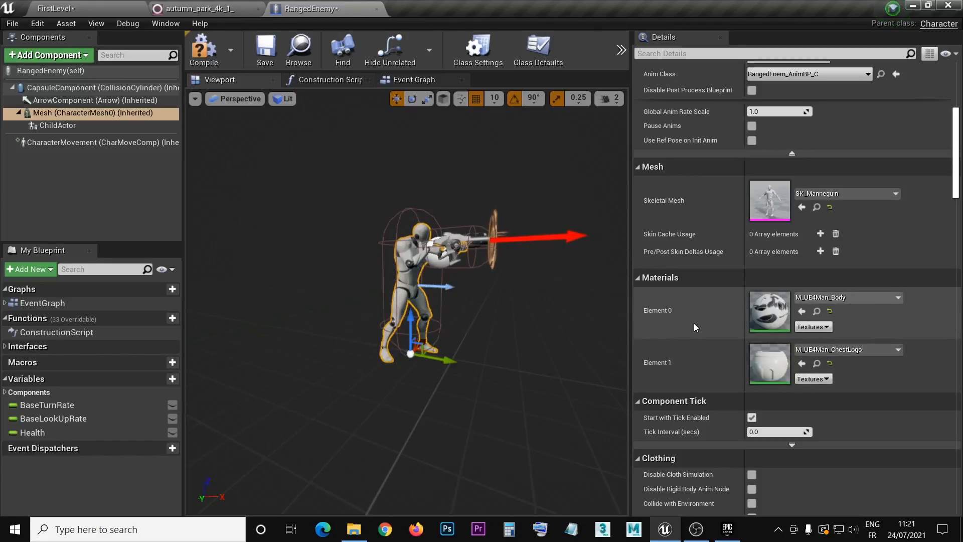
pyautogui.click(883, 301)
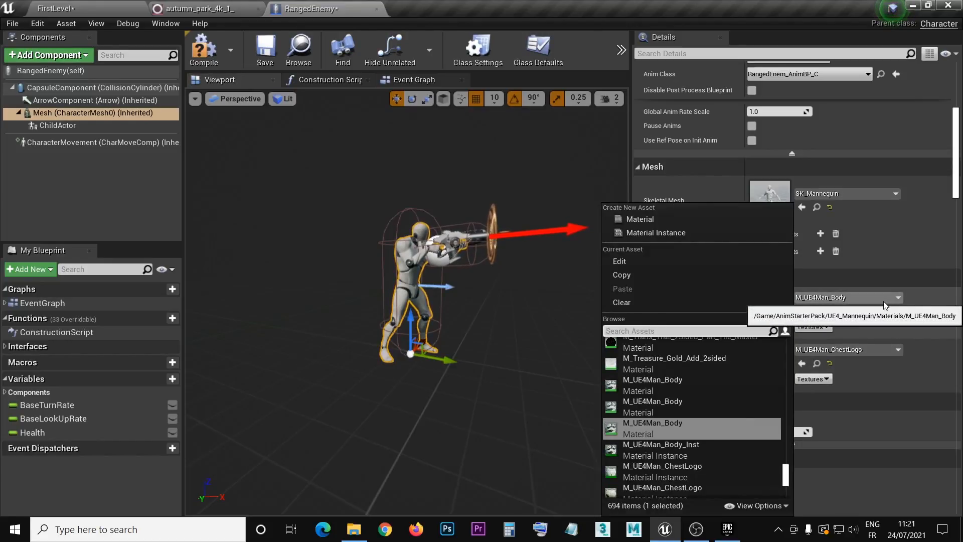
pyautogui.click(702, 450)
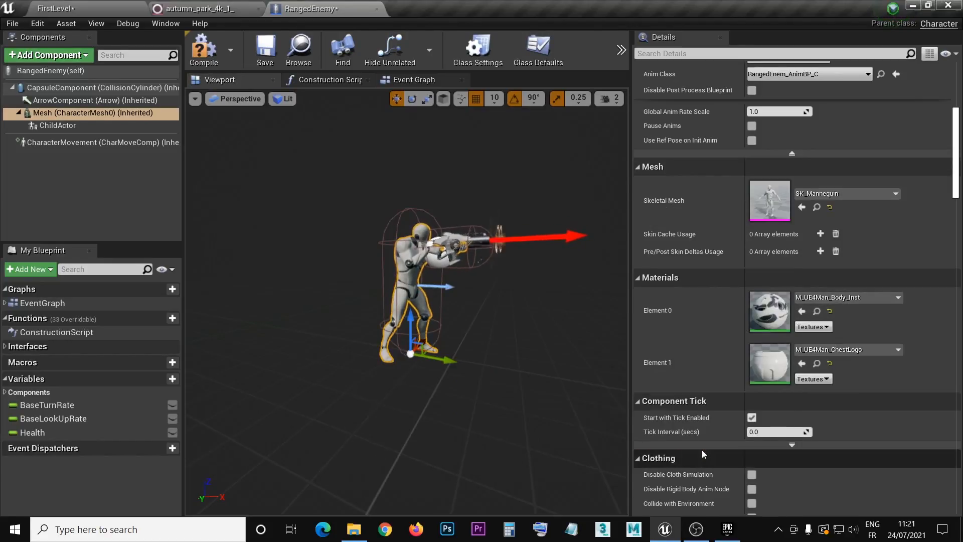
# Assign M_UE4Man_ChestLogo_Inst to the mesh's Element 1 material slot and compile the RangedEnemy blueprint.
pyautogui.click(883, 351)
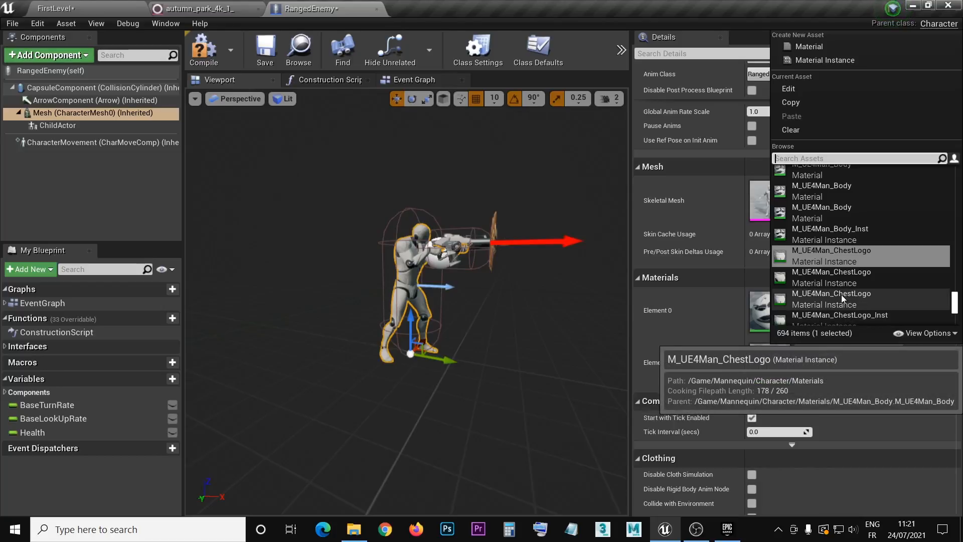
pyautogui.scroll(-1, 841, 294)
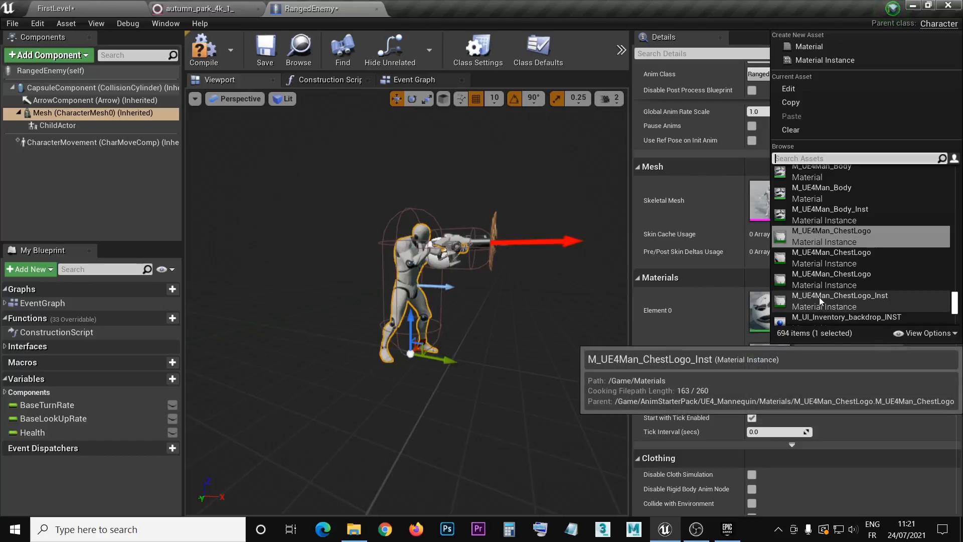
pyautogui.click(820, 297)
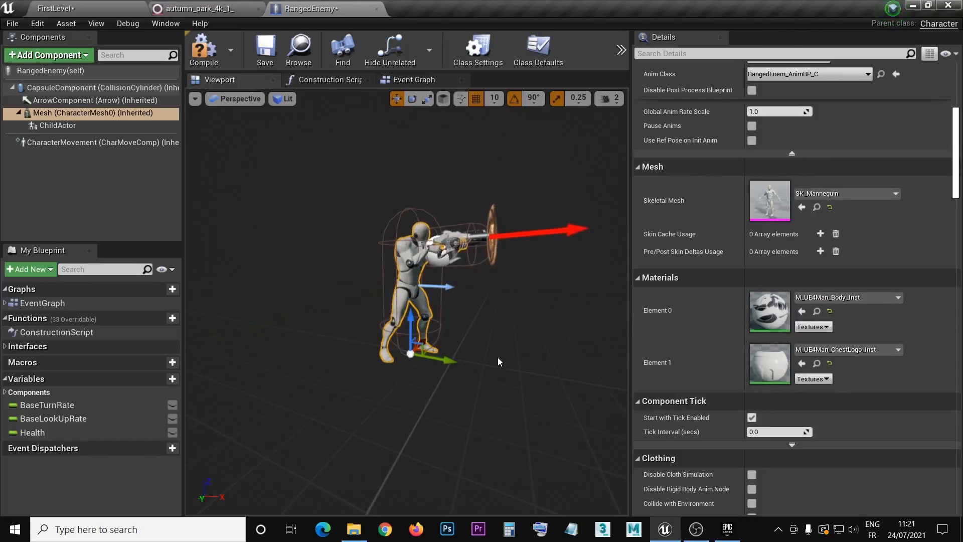
pyautogui.moveTo(489, 354); pyautogui.dragTo(513, 376, button='middle')
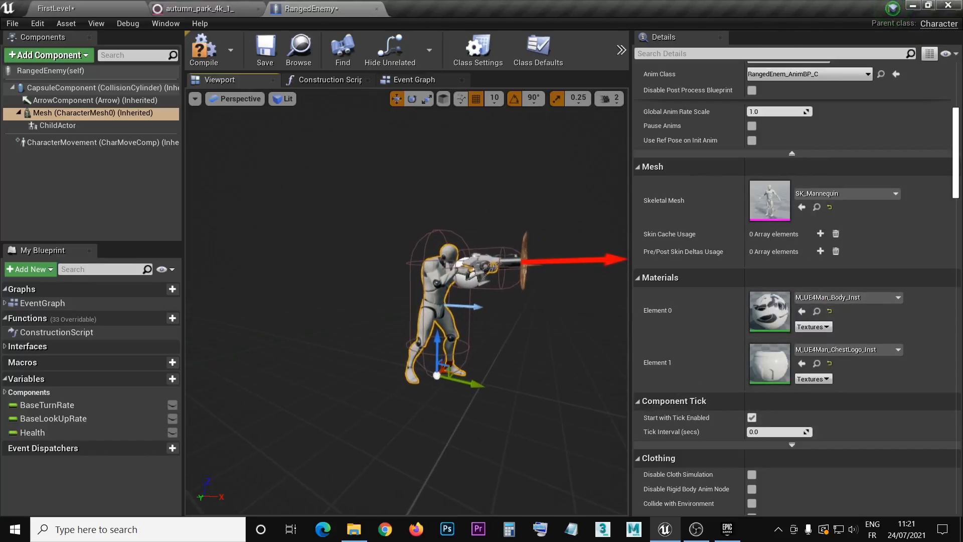
pyautogui.click(216, 52)
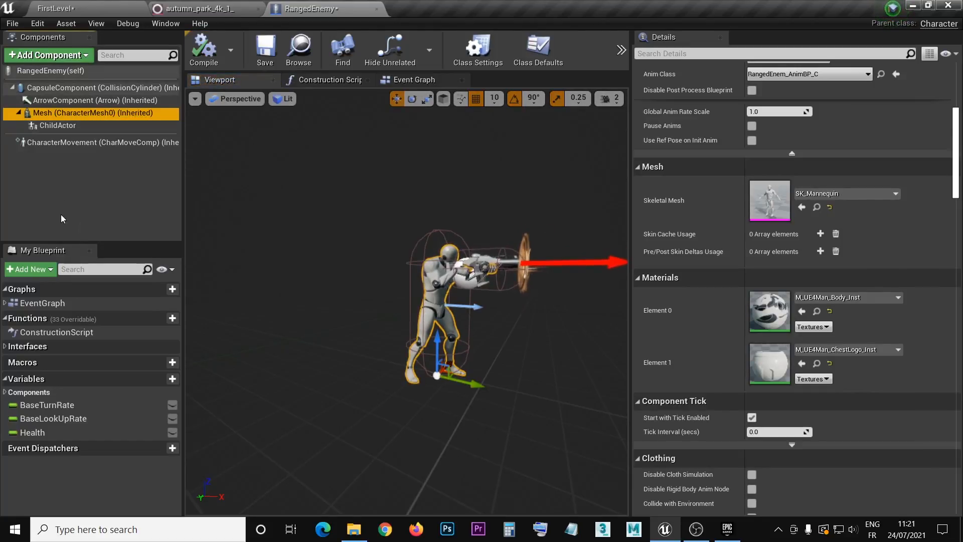
# Return to FirstLevel and collapse the UE4_Mannequin and AnimStarterPack folders in the Content Browser tree.
pyautogui.click(54, 9)
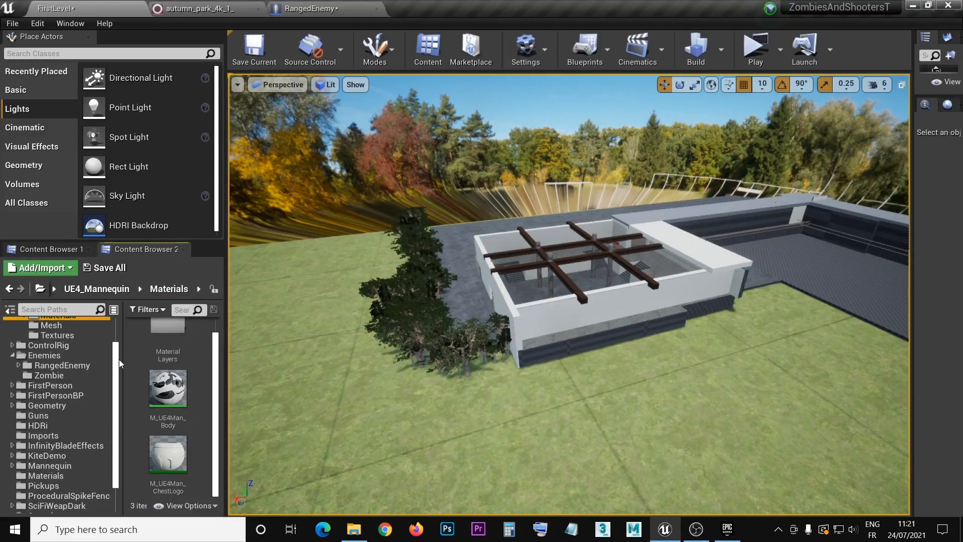
pyautogui.scroll(2, 119, 359)
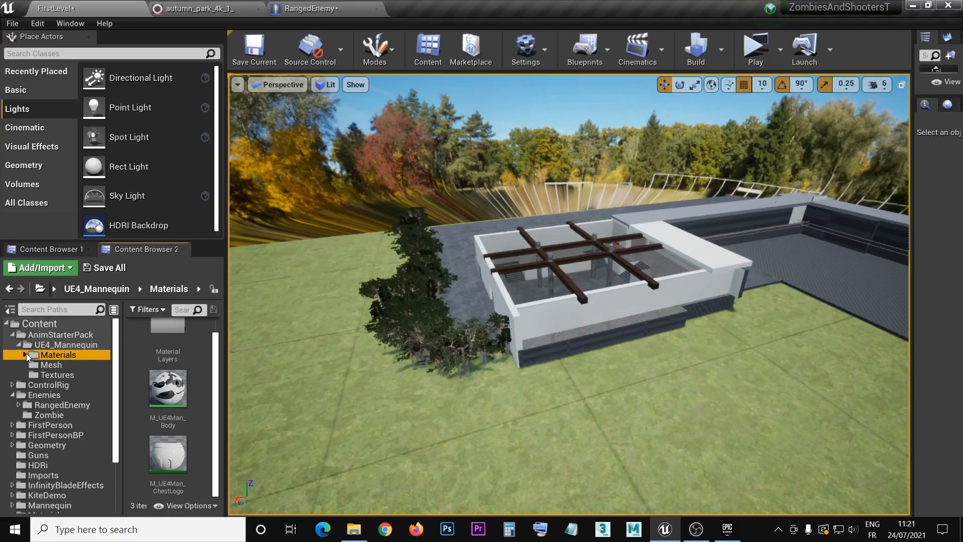
pyautogui.click(20, 345)
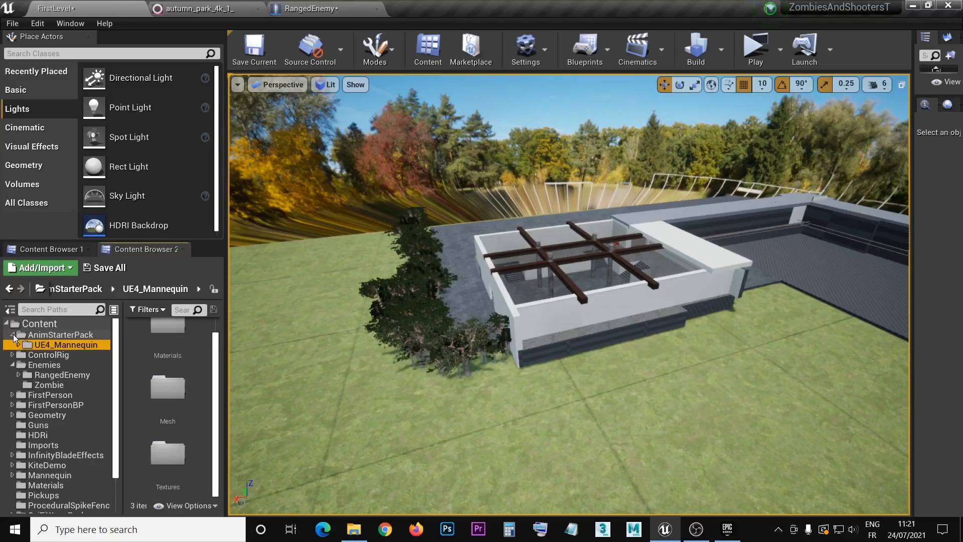
pyautogui.click(13, 334)
pyautogui.moveTo(115, 335); pyautogui.dragTo(116, 361)
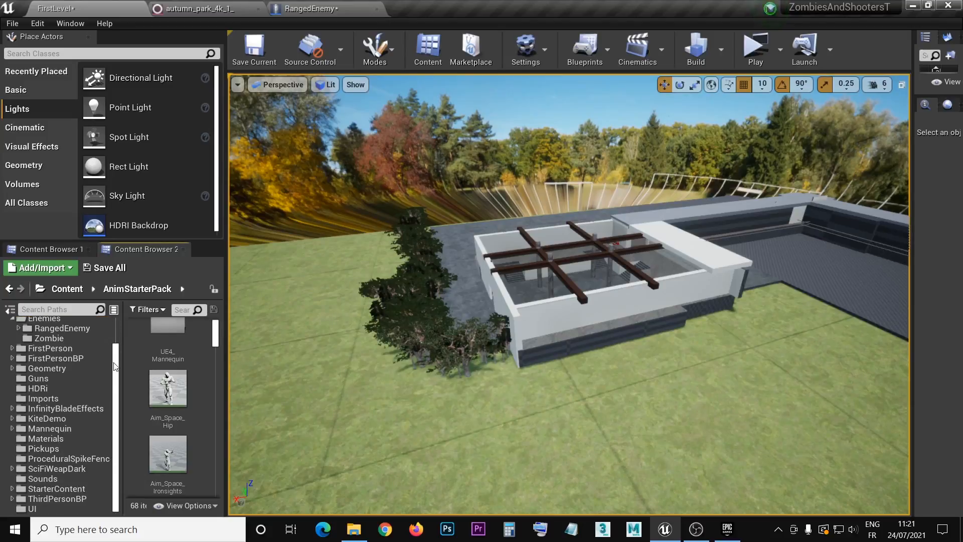
# Open M_UE4Man_Body_Inst and M_UE4Man_ChestLogo_Inst from the Content/Materials folder together for editing.
pyautogui.click(51, 439)
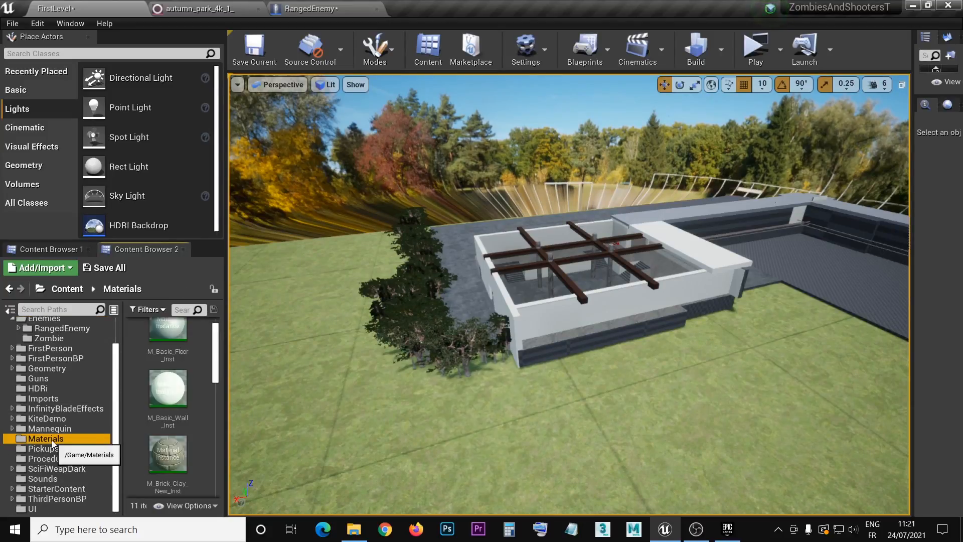
pyautogui.moveTo(216, 360); pyautogui.dragTo(210, 479)
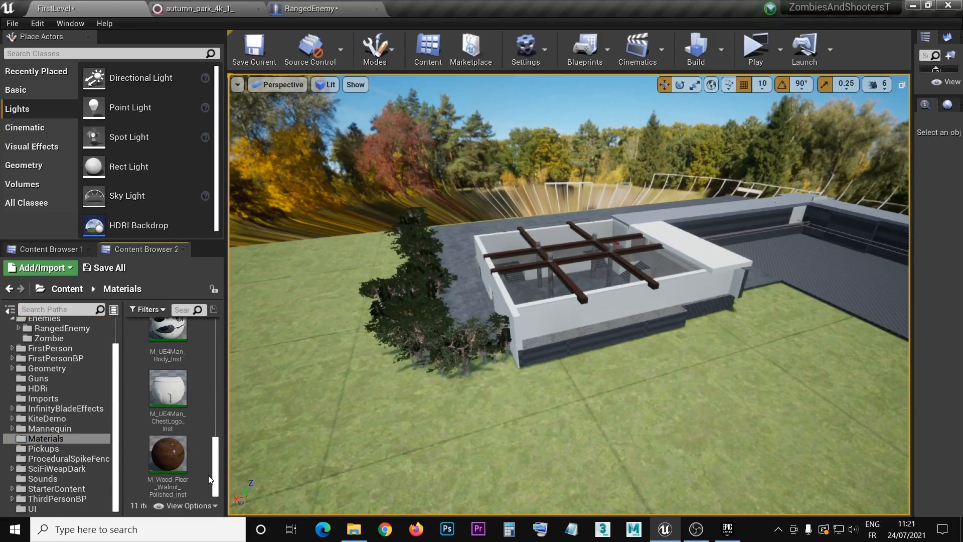
pyautogui.scroll(1, 215, 475)
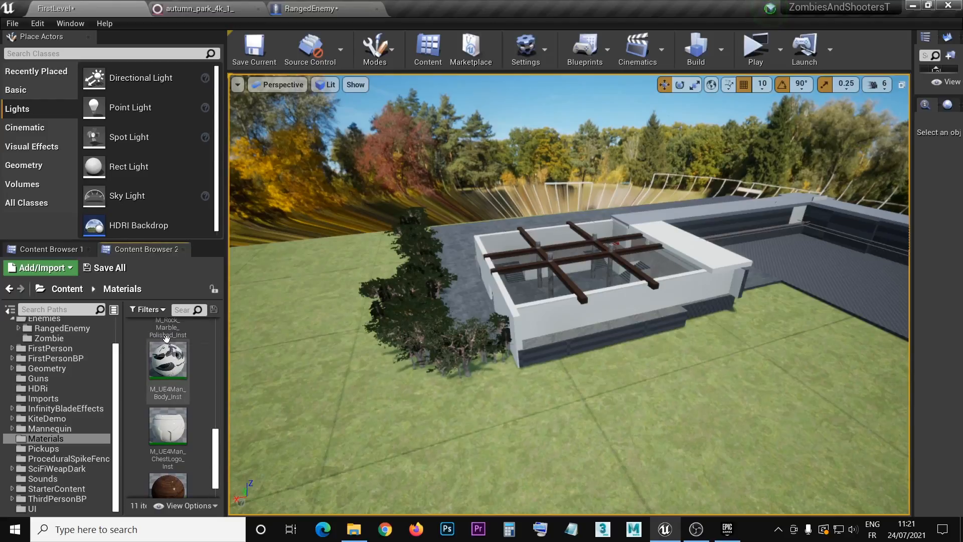
pyautogui.click(183, 362)
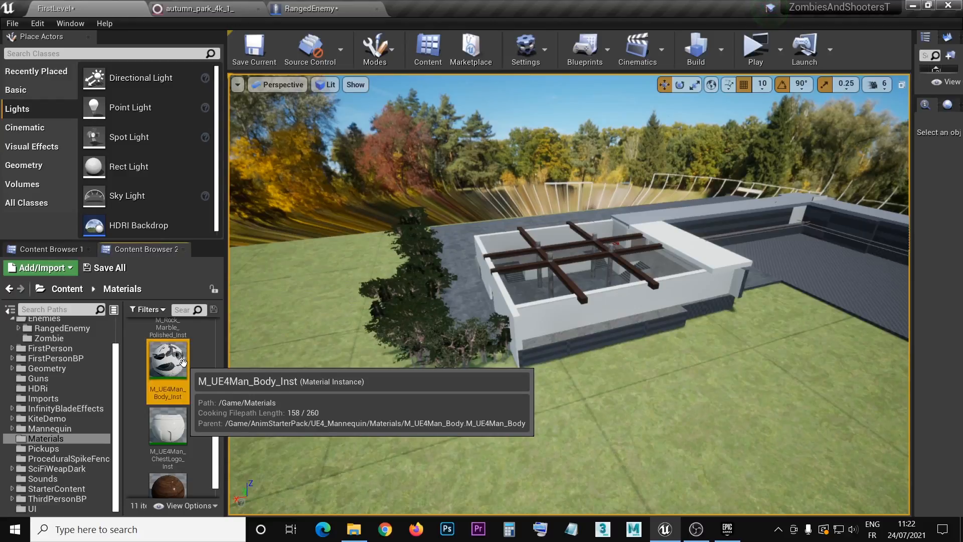
pyautogui.keyDown('ctrl'); pyautogui.click(174, 431); pyautogui.keyUp('ctrl')
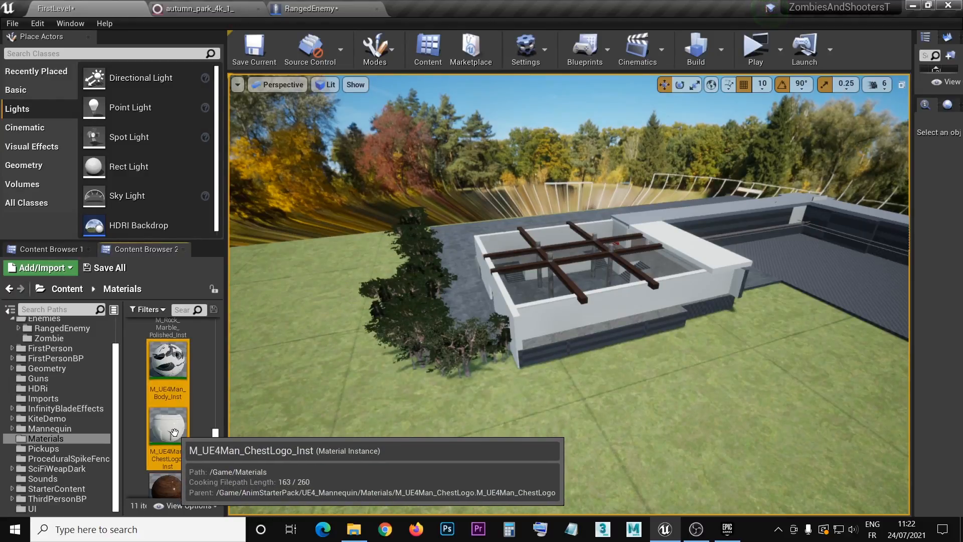
pyautogui.rightClick(171, 372)
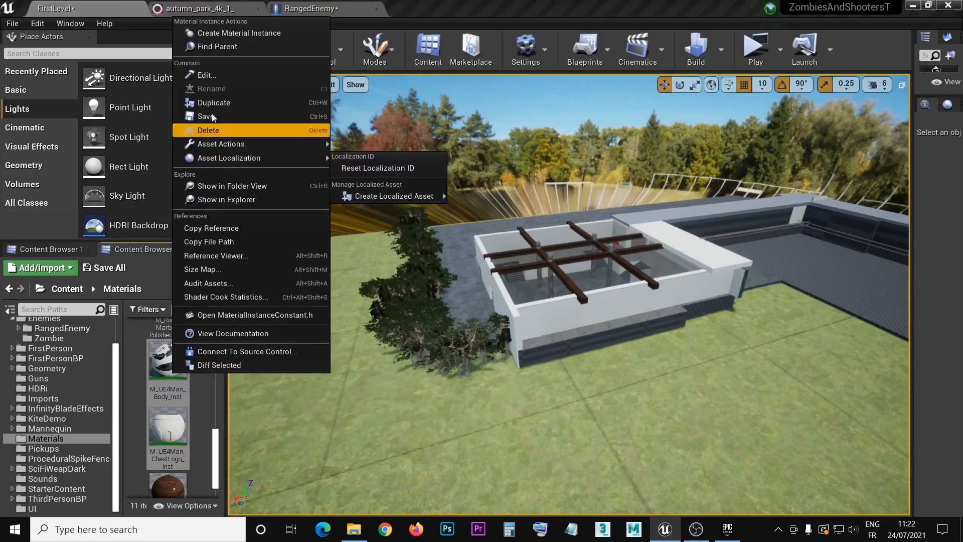
pyautogui.click(217, 73)
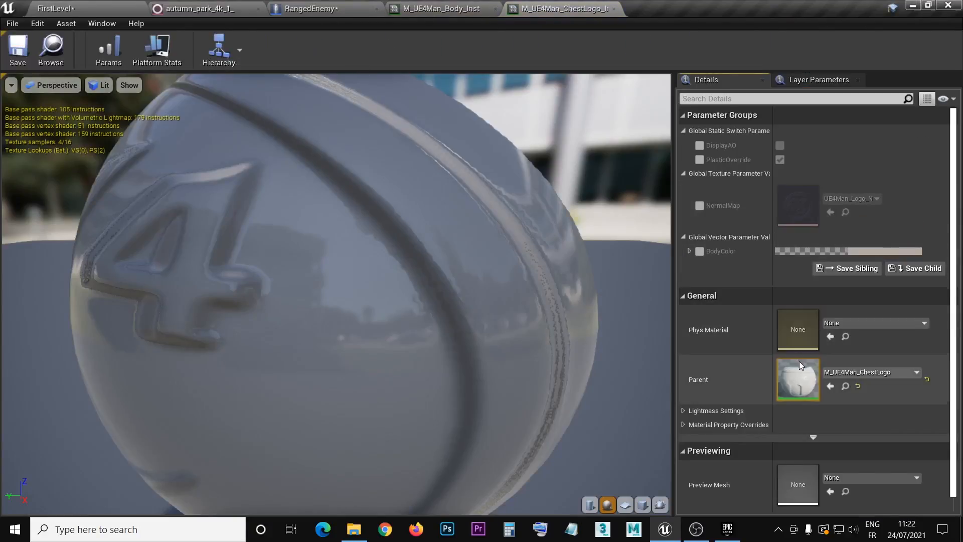
# Override BodyColor in M_UE4Man_Body_Inst with a dark golden brown, about hue 31, saturation 0.93 and value 0.154.
pyautogui.click(442, 9)
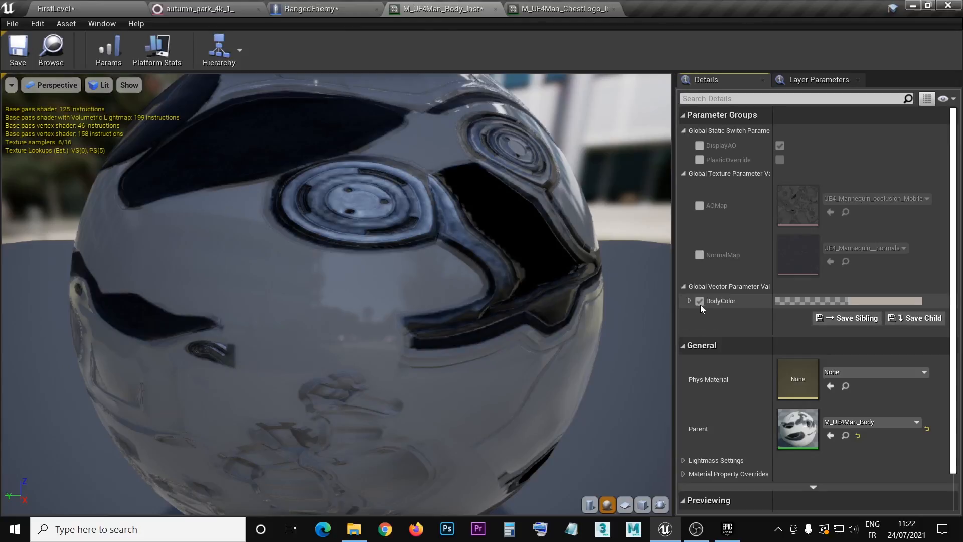
pyautogui.click(859, 302)
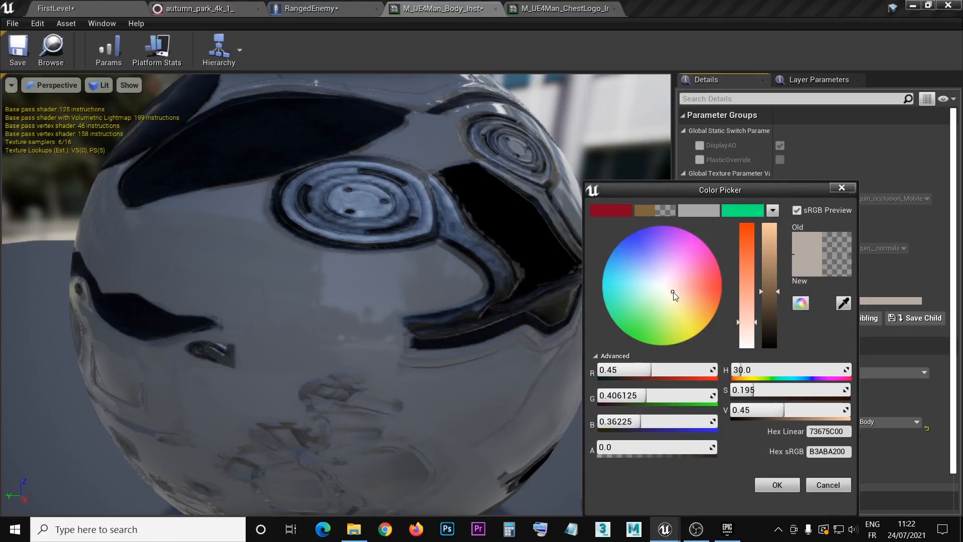
pyautogui.moveTo(673, 291); pyautogui.dragTo(710, 315)
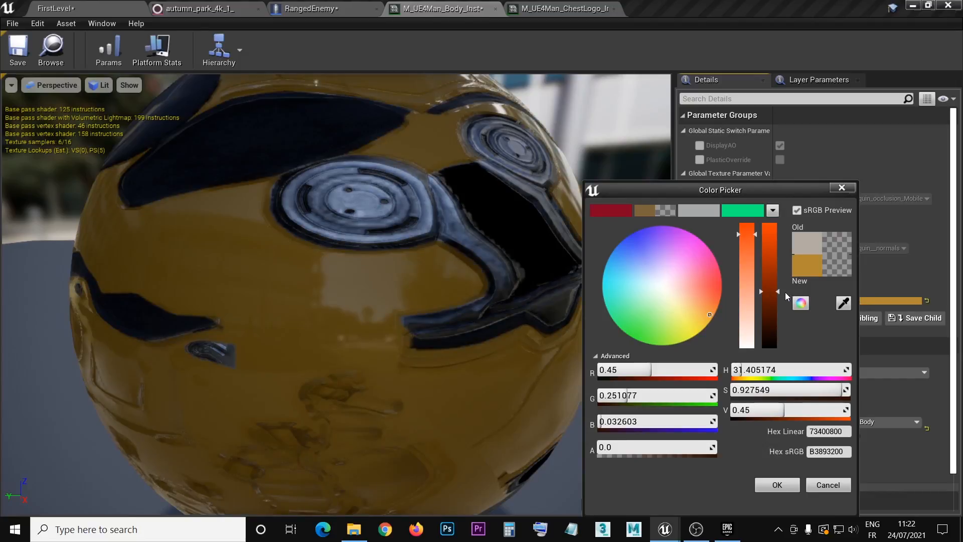
pyautogui.moveTo(779, 294); pyautogui.dragTo(776, 331)
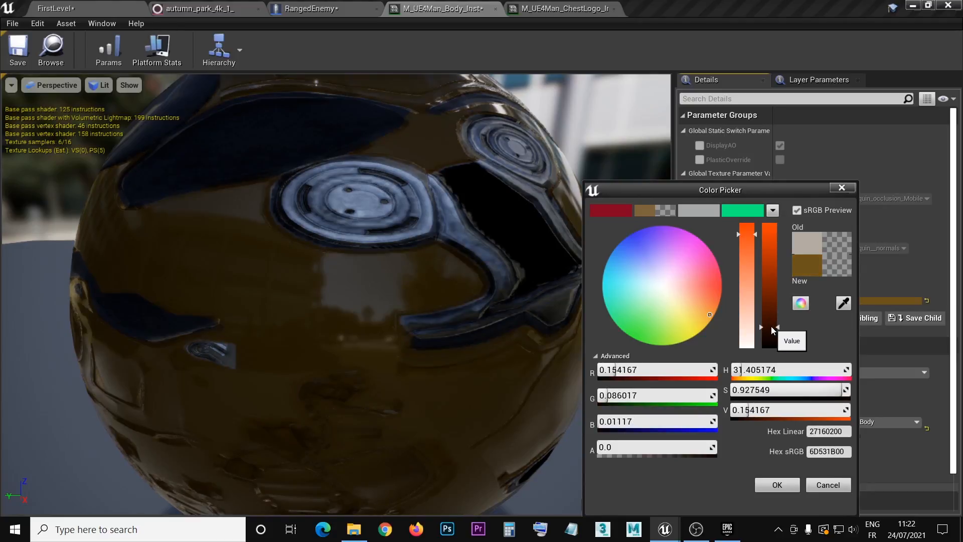
pyautogui.scroll(-5, 407, 229)
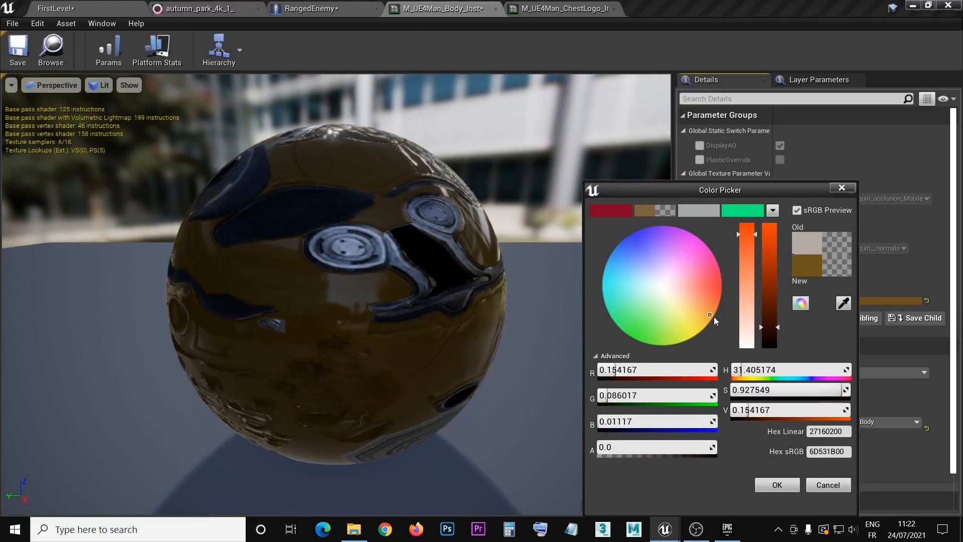
# Shift BodyColor to a muted brown with hue about 24 and saturation 0.65, and store it as a theme swatch.
pyautogui.click(756, 234)
pyautogui.moveTo(756, 234); pyautogui.dragTo(754, 327)
pyautogui.moveTo(709, 305); pyautogui.dragTo(712, 306)
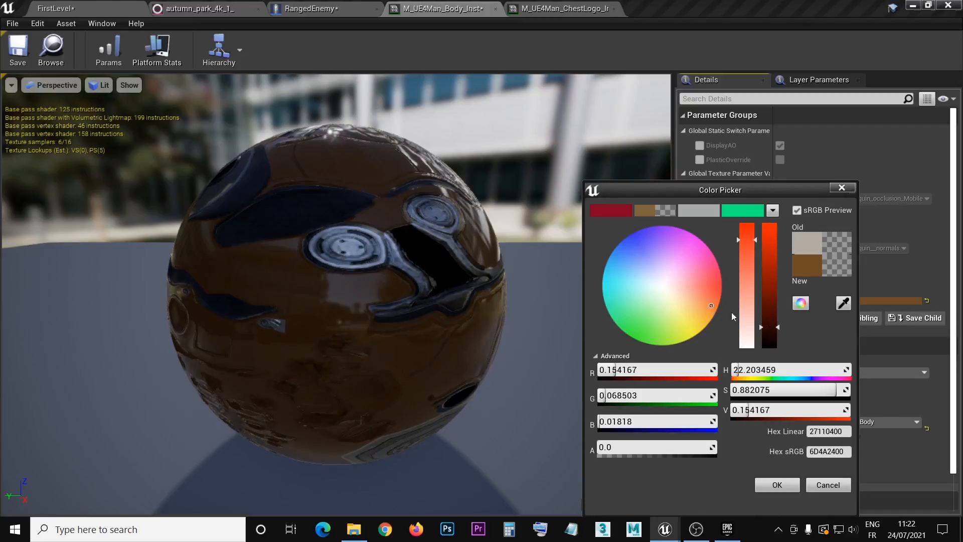
pyautogui.moveTo(714, 305); pyautogui.dragTo(708, 305)
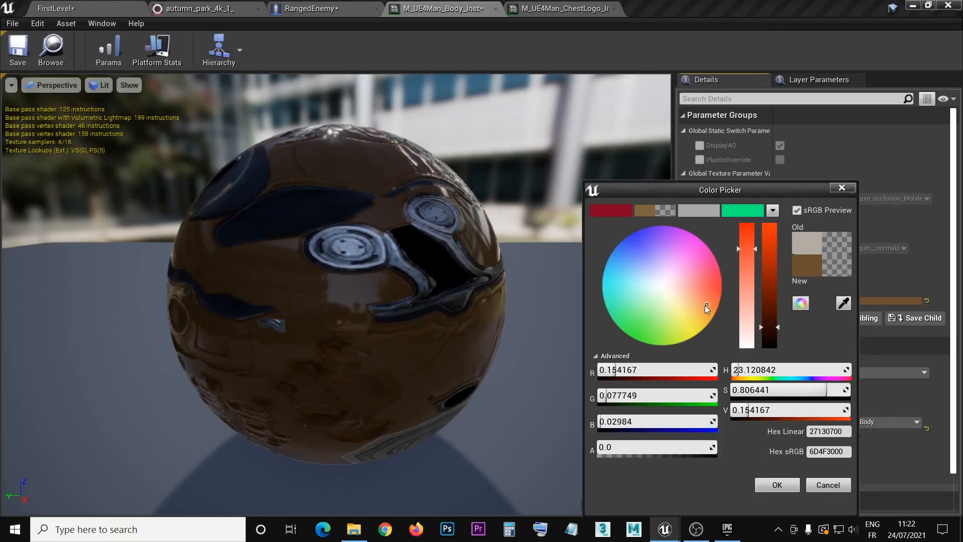
pyautogui.click(705, 305)
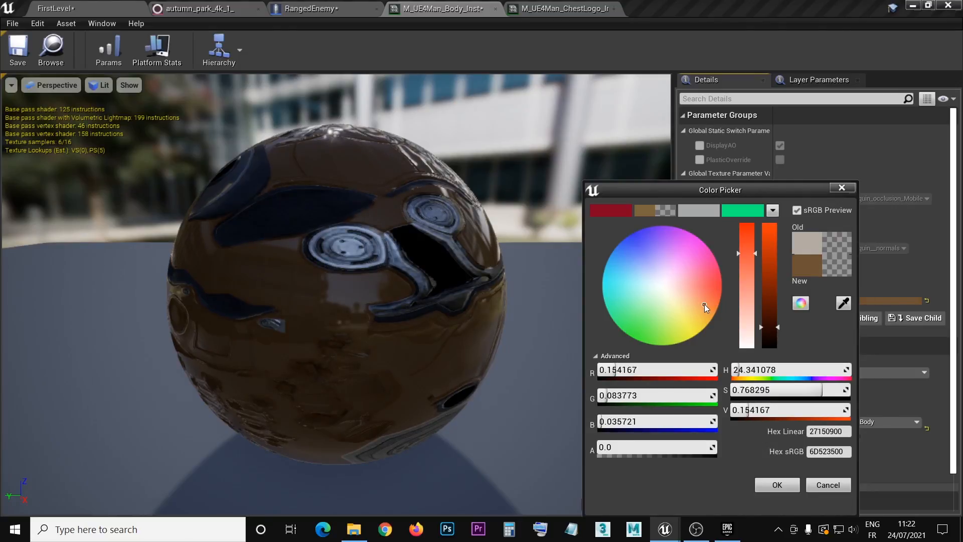
pyautogui.moveTo(756, 257)
pyautogui.mouseDown()
pyautogui.moveTo(751, 289)
pyautogui.moveTo(755, 267)
pyautogui.mouseUp()
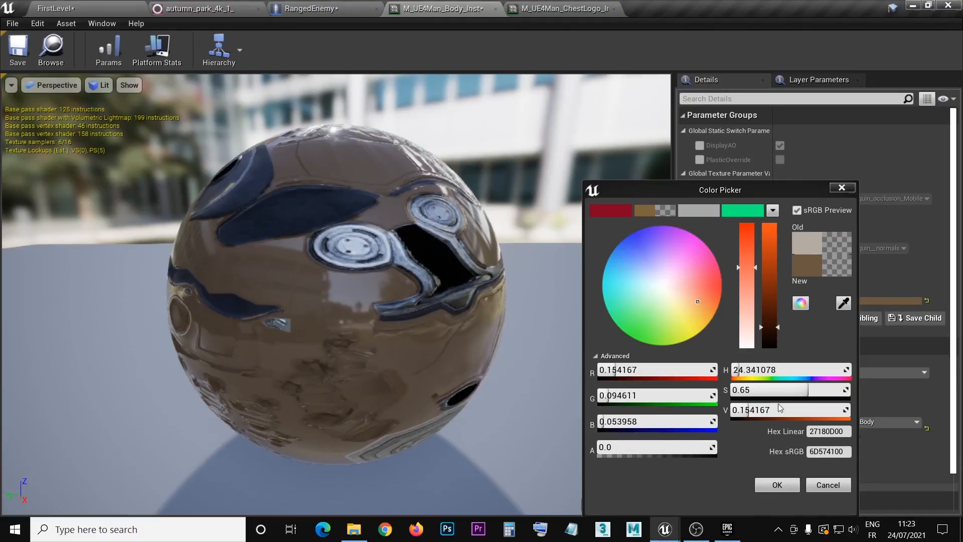
pyautogui.moveTo(805, 263); pyautogui.dragTo(681, 210)
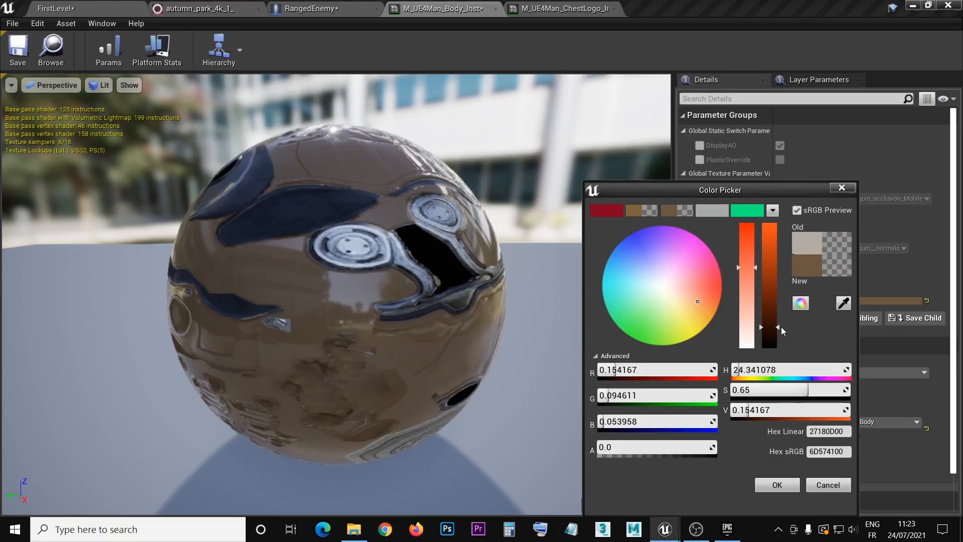
# Try brighter BodyColor variants, from pinkish brown to a saturated orange-brown of about hue 28, saturation 0.91 and value 0.25.
pyautogui.moveTo(780, 331)
pyautogui.mouseDown()
pyautogui.moveTo(779, 249)
pyautogui.moveTo(770, 324)
pyautogui.mouseUp()
pyautogui.moveTo(402, 301); pyautogui.dragTo(341, 311)
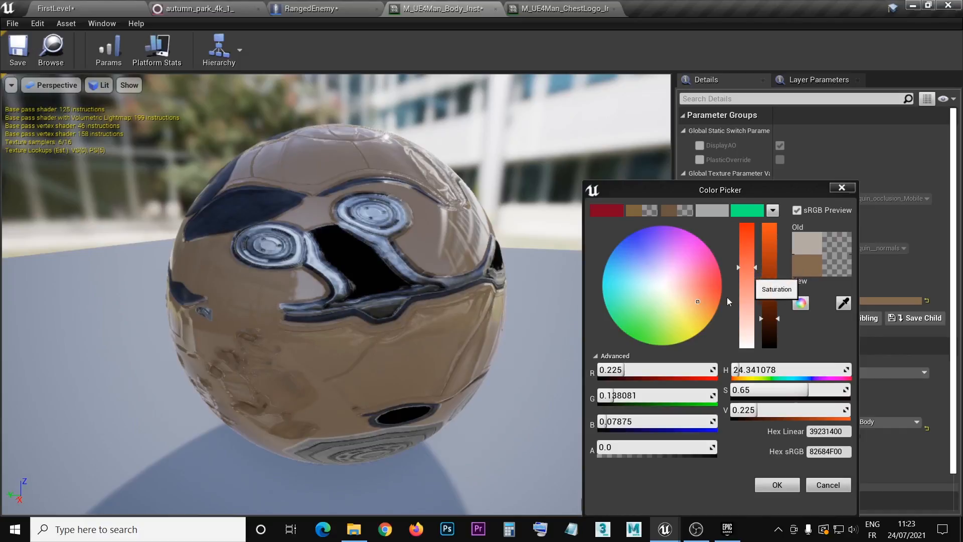
pyautogui.click(691, 293)
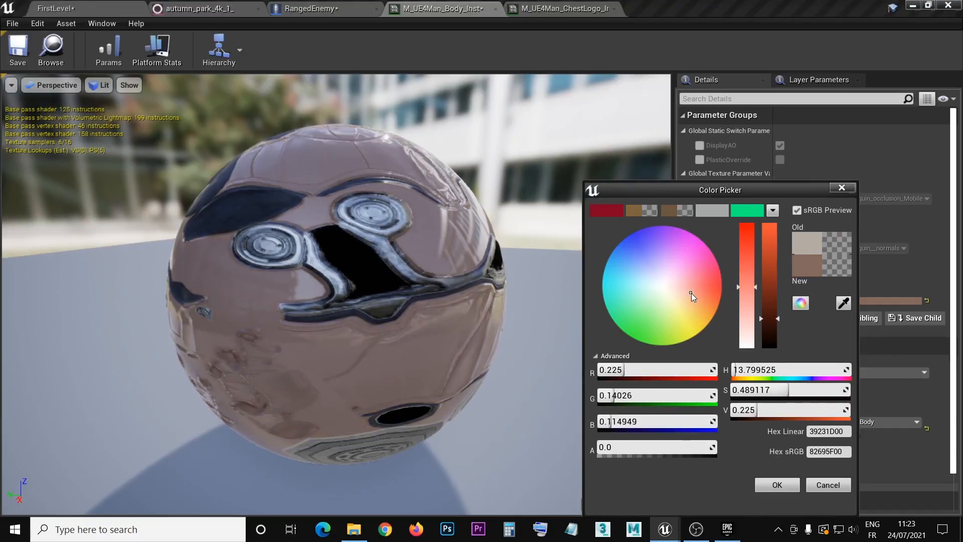
pyautogui.moveTo(778, 319)
pyautogui.mouseDown()
pyautogui.moveTo(779, 305)
pyautogui.moveTo(778, 319)
pyautogui.mouseUp()
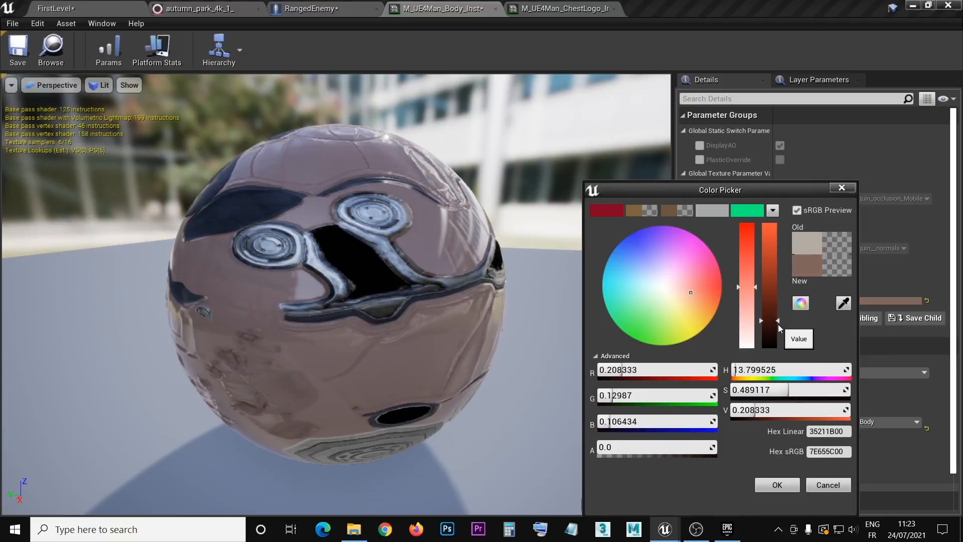
pyautogui.click(706, 300)
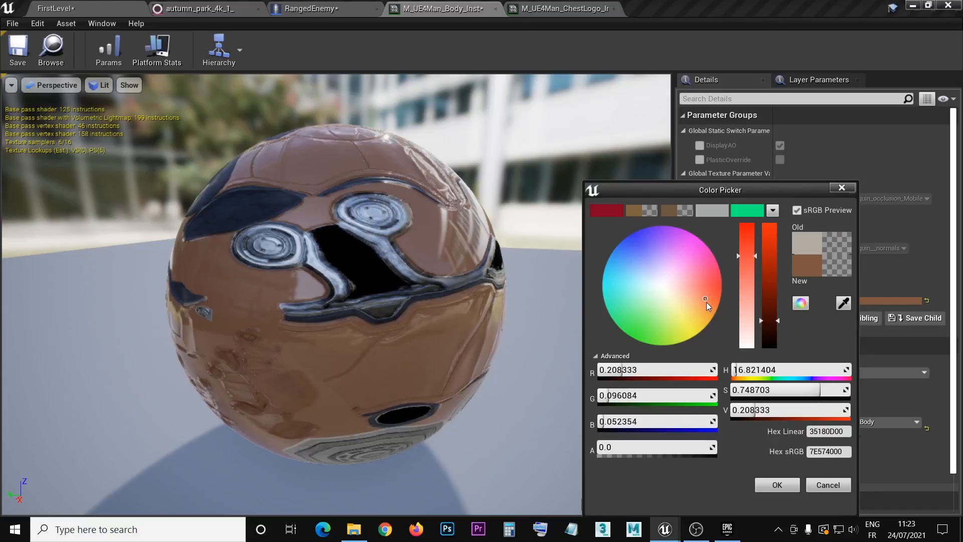
pyautogui.click(712, 312)
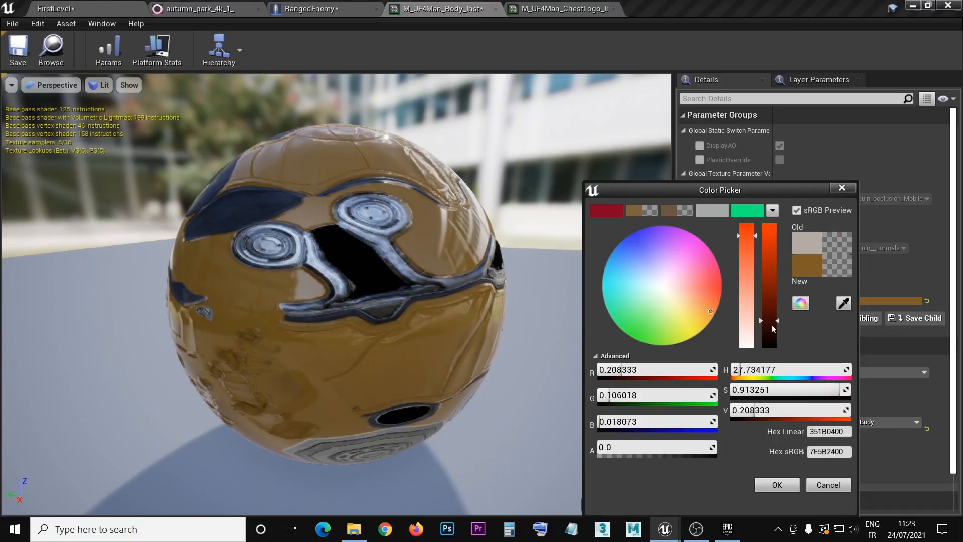
pyautogui.moveTo(781, 324)
pyautogui.mouseDown()
pyautogui.moveTo(779, 307)
pyautogui.moveTo(780, 321)
pyautogui.mouseUp()
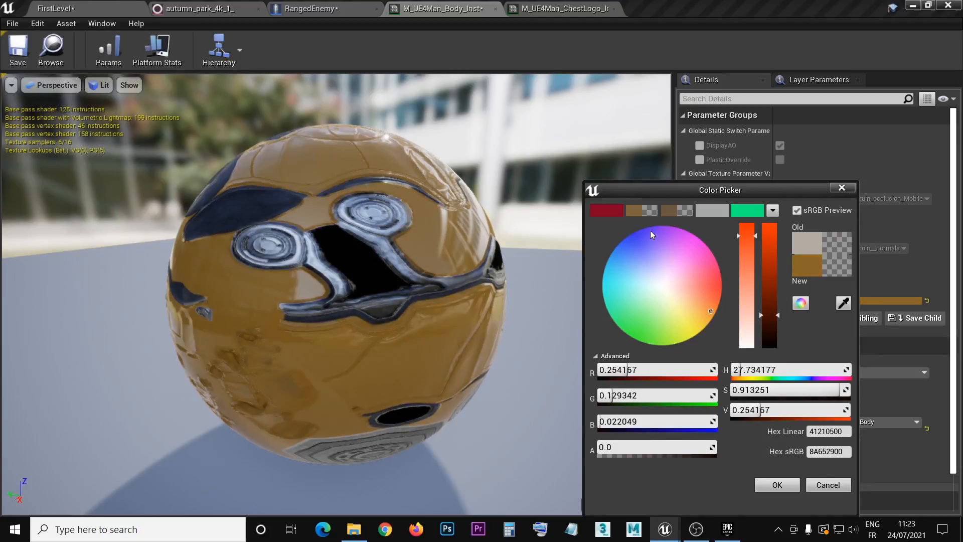
# Try the stored ochre swatch for BodyColor, adjusting it to about hue 26, saturation 0.87 and value 0.23.
pyautogui.click(645, 212)
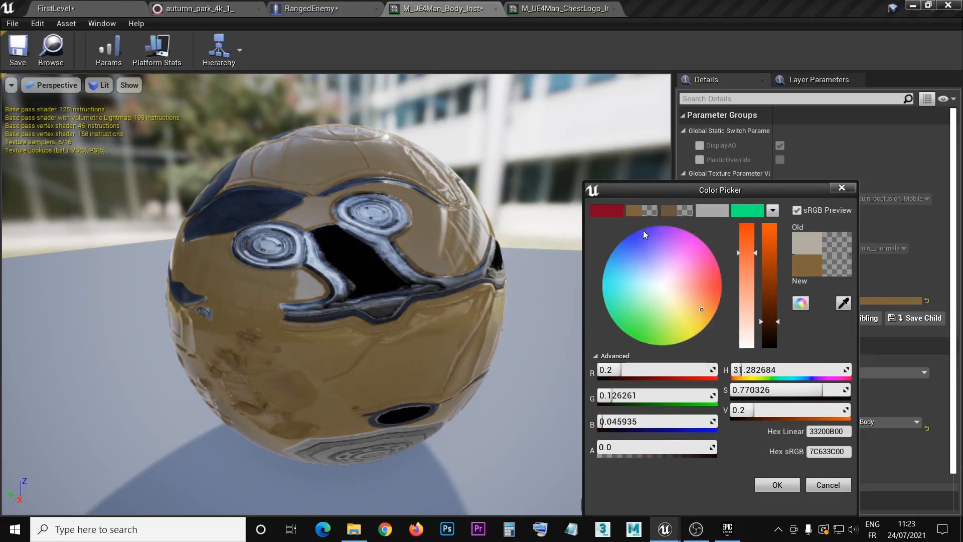
pyautogui.moveTo(778, 320); pyautogui.dragTo(775, 319)
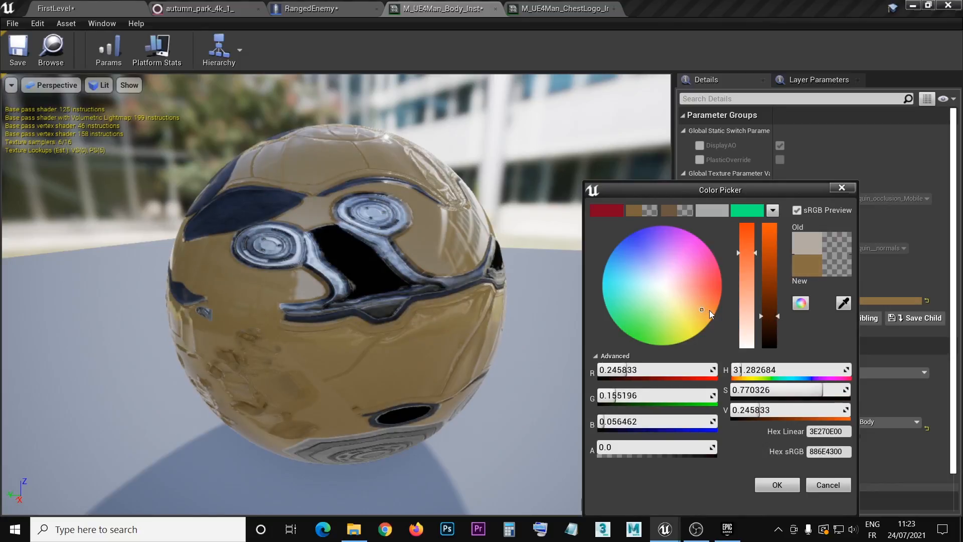
pyautogui.click(709, 308)
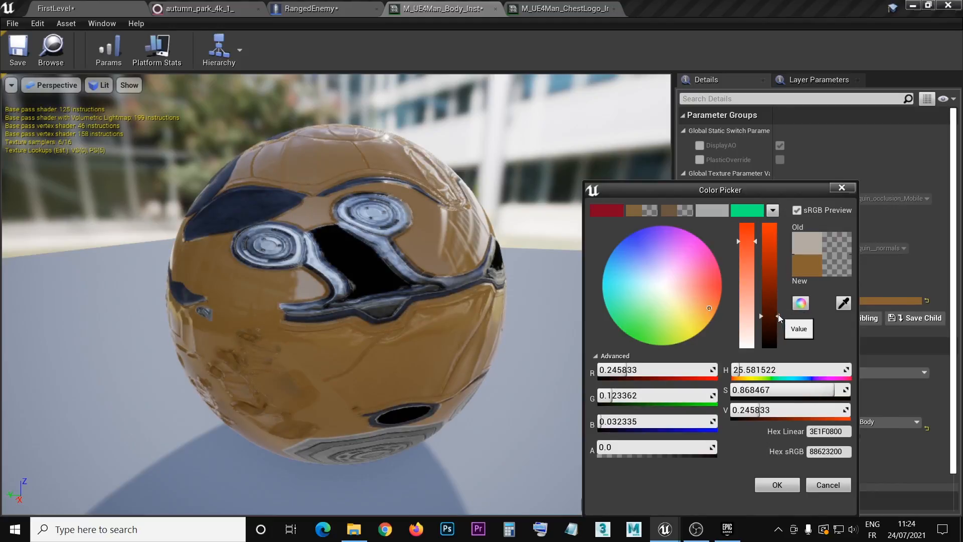
pyautogui.moveTo(777, 318); pyautogui.dragTo(773, 326)
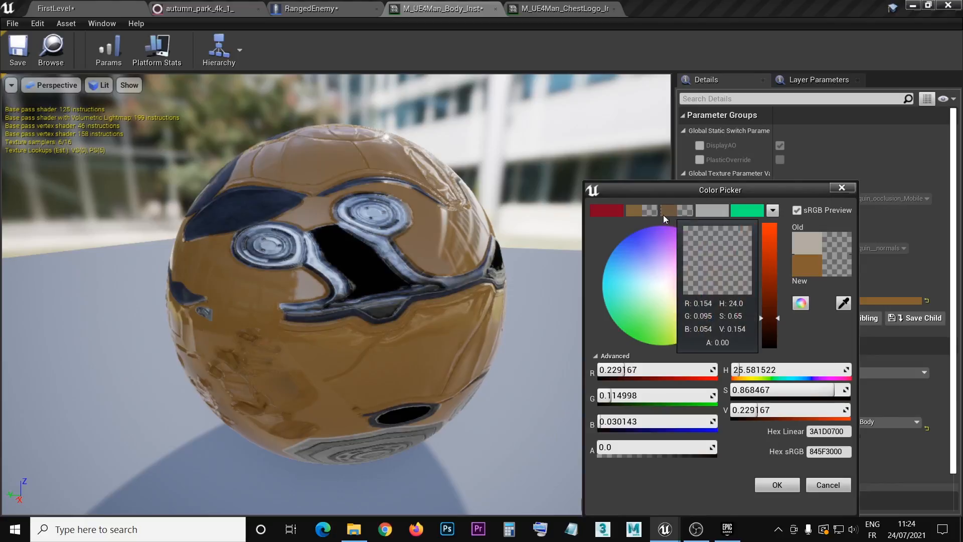
# Apply the stored muted brown swatch to BodyColor, confirm it, and inspect the enemy's body in the RangedEnemy blueprint.
pyautogui.click(680, 214)
pyautogui.click(680, 215)
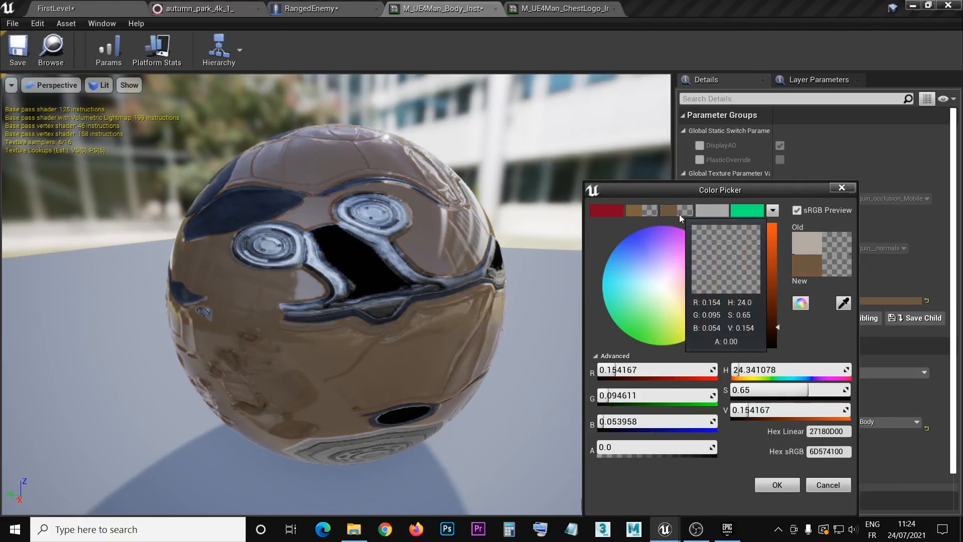
pyautogui.moveTo(529, 258); pyautogui.dragTo(471, 281)
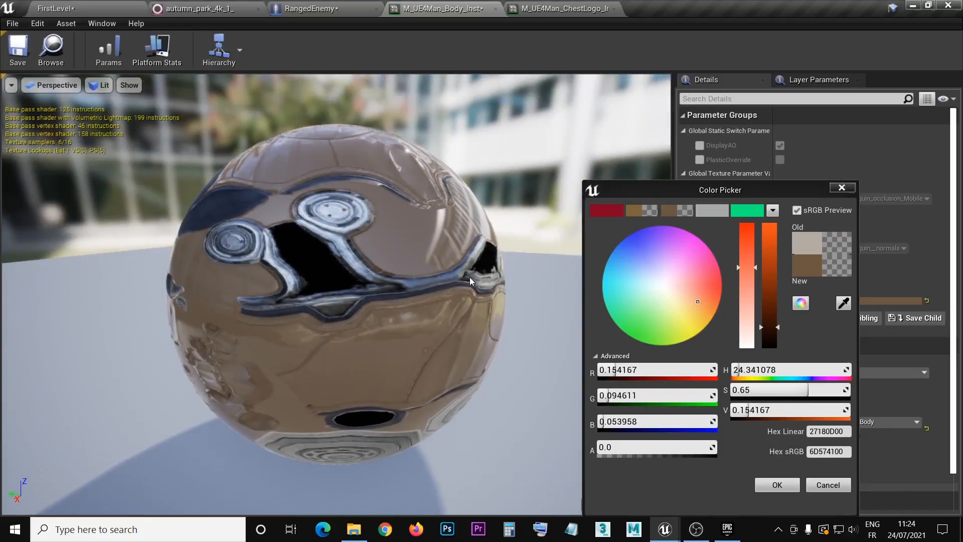
pyautogui.click(776, 486)
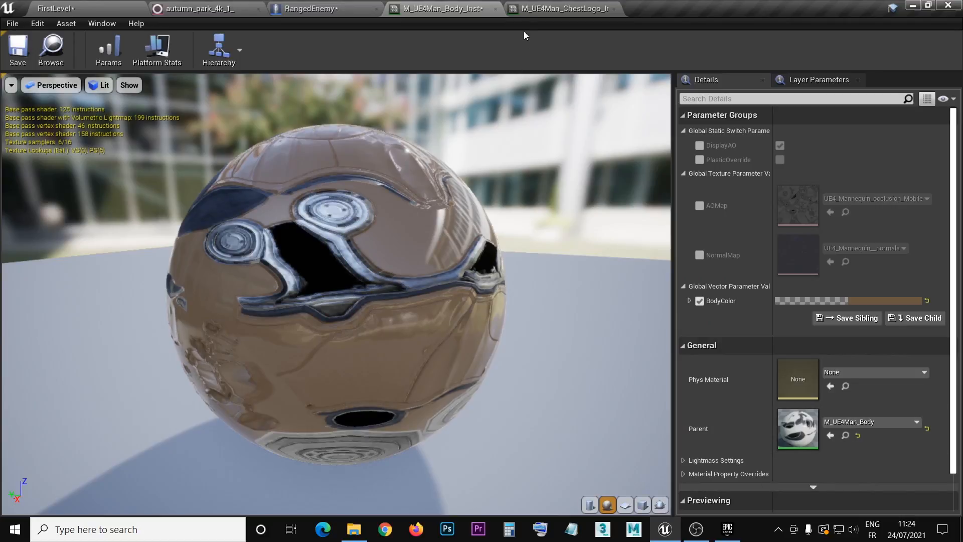
pyautogui.click(296, 11)
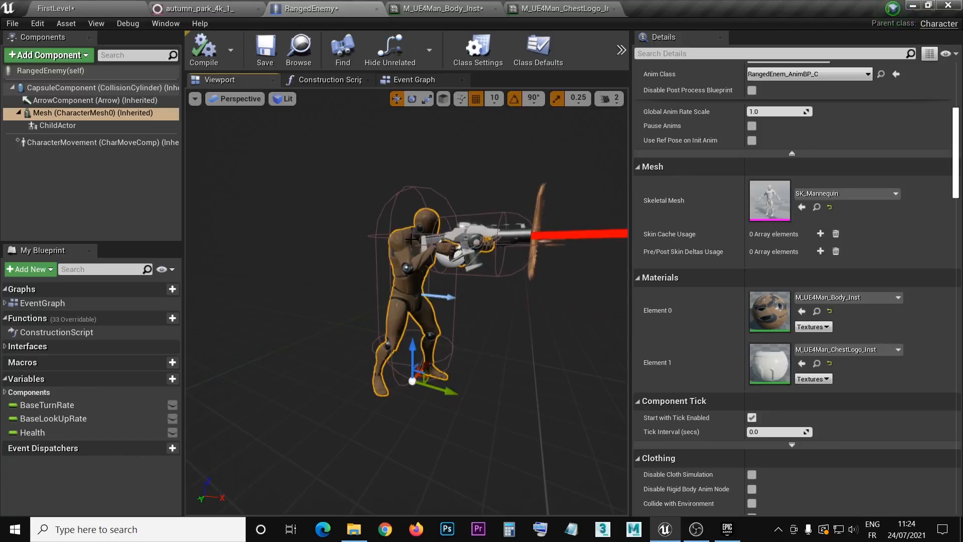
pyautogui.scroll(10, 462, 169)
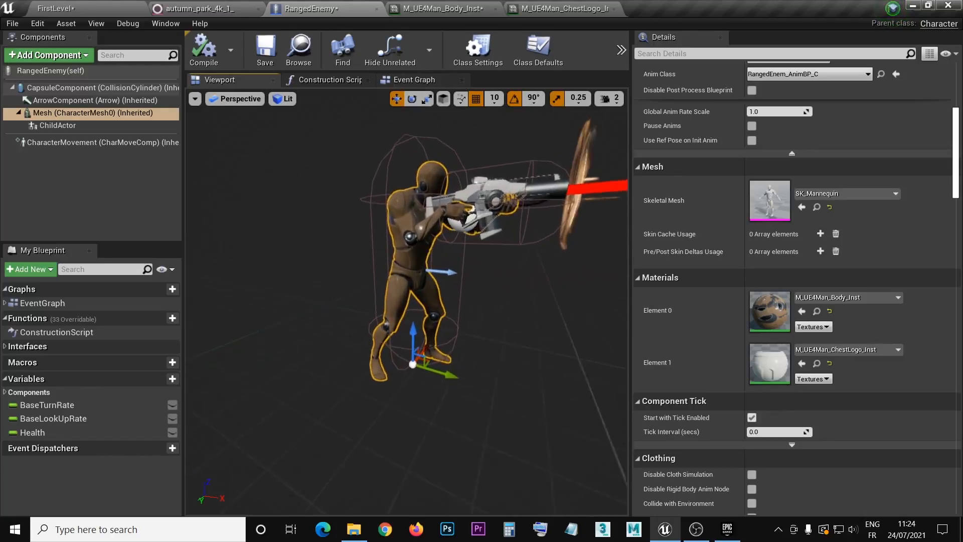
pyautogui.scroll(-10, 462, 169)
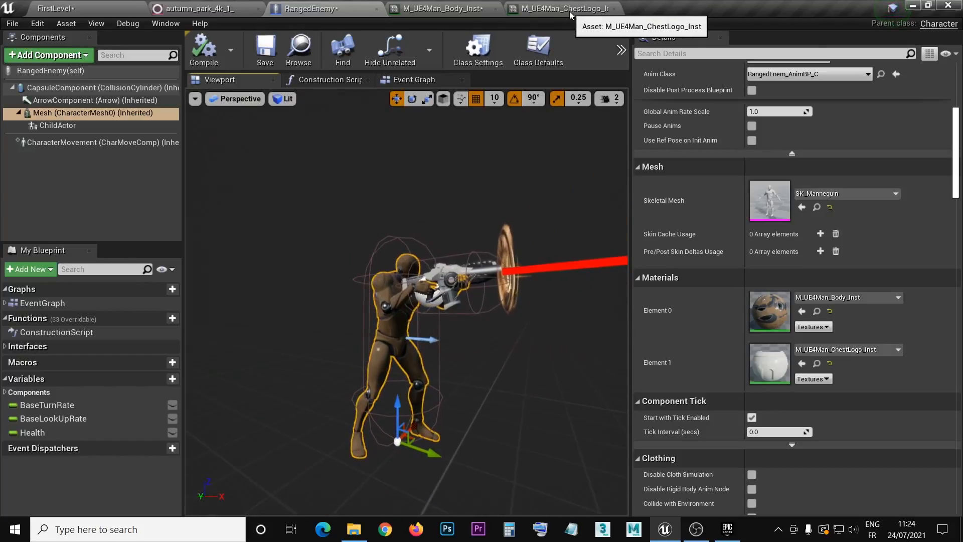
# Override BodyColor in M_UE4Man_ChestLogo_Inst with the stored muted brown swatch, and save both the chest logo and body material instances.
pyautogui.click(531, 11)
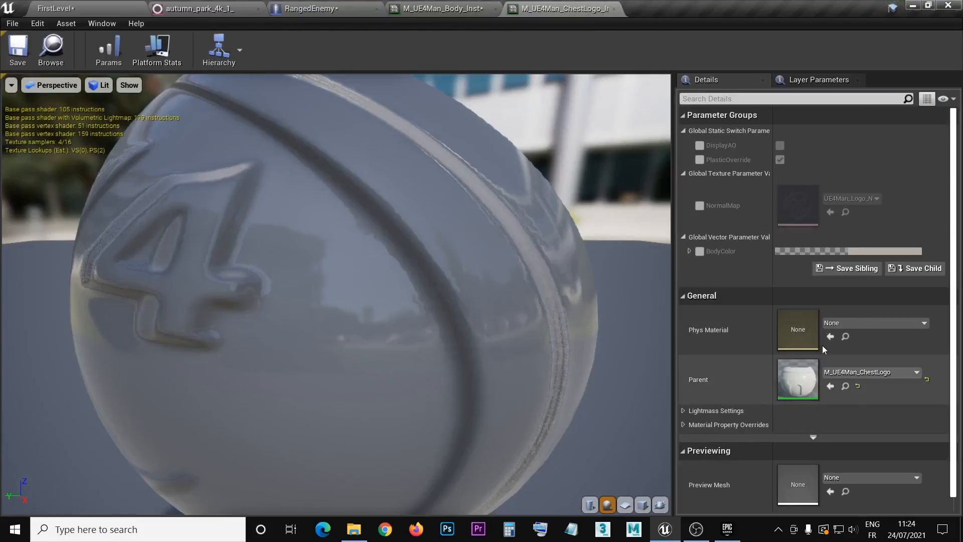
pyautogui.click(701, 251)
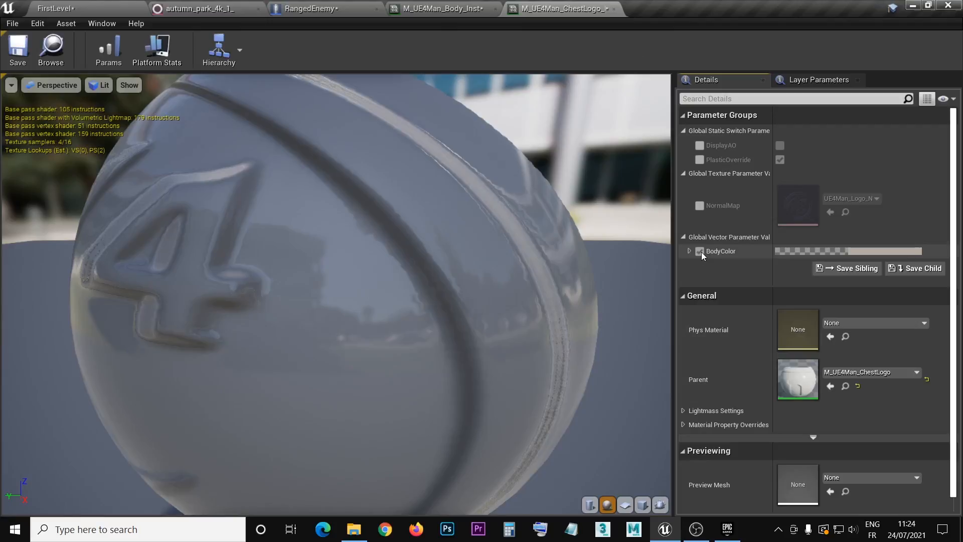
pyautogui.click(800, 252)
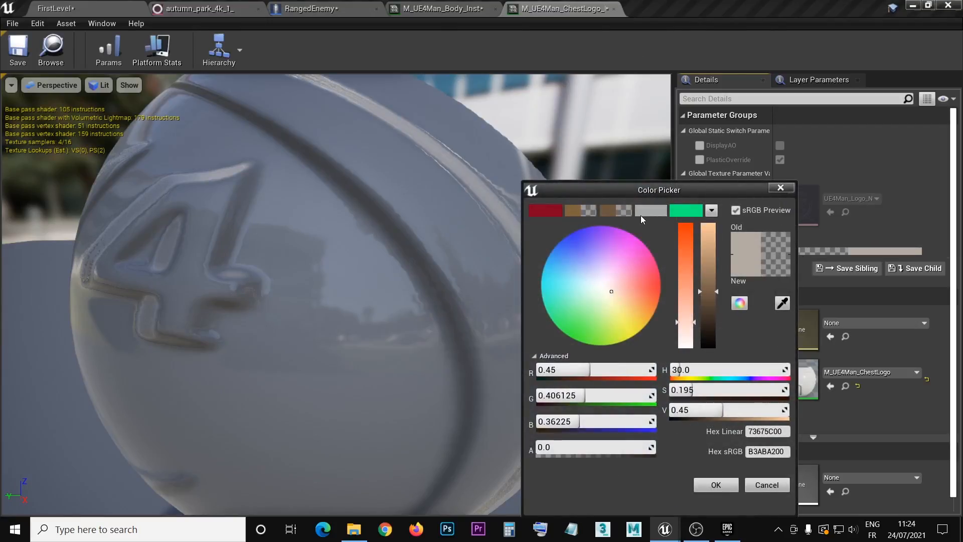
pyautogui.click(608, 210)
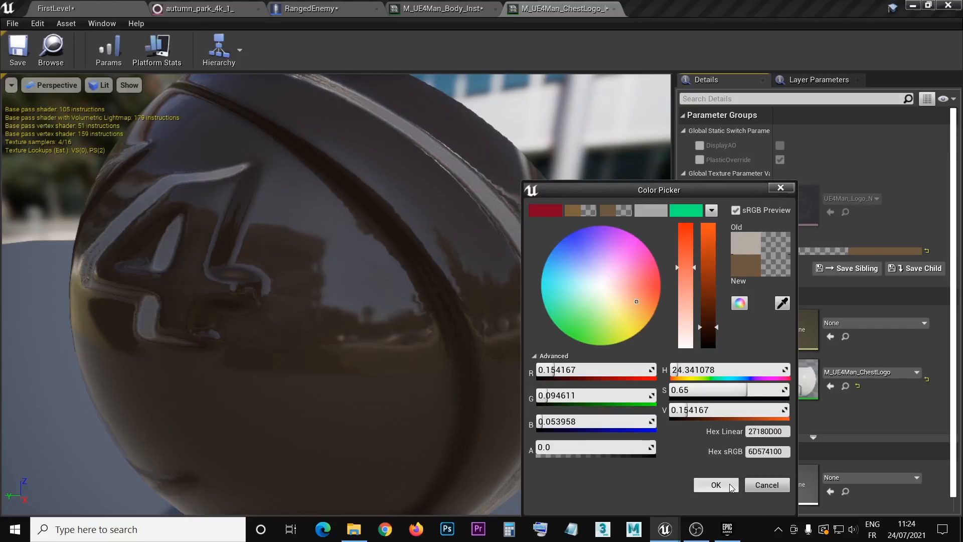
pyautogui.click(716, 485)
pyautogui.click(18, 49)
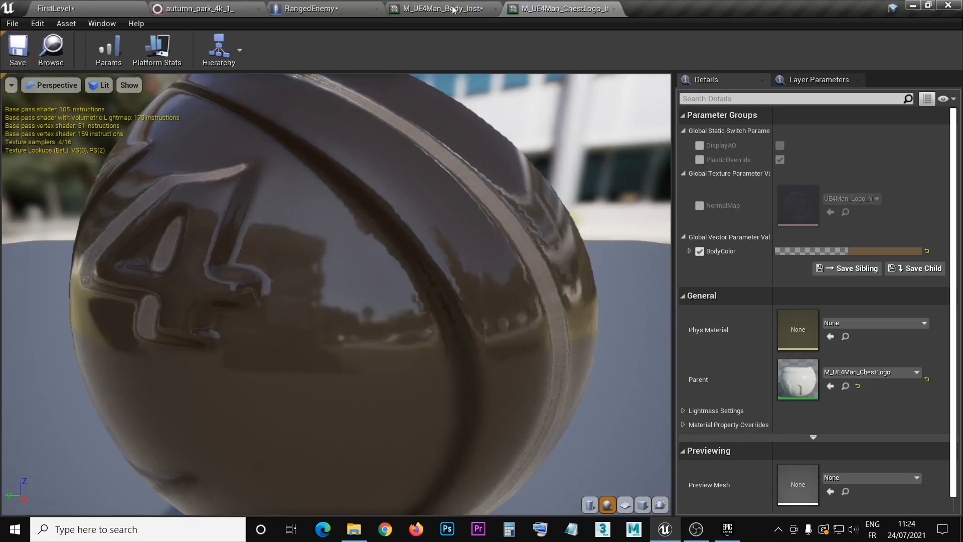
pyautogui.click(449, 11)
pyautogui.click(12, 59)
# Inspect the enemy's recoloured body and chest logo up close in the RangedEnemy blueprint.
pyautogui.click(307, 9)
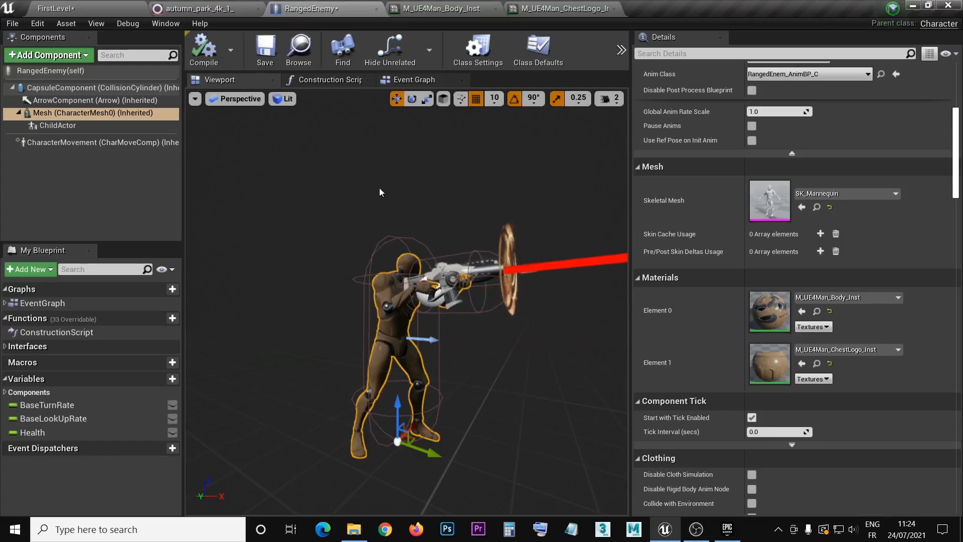
pyautogui.scroll(10, 377, 188)
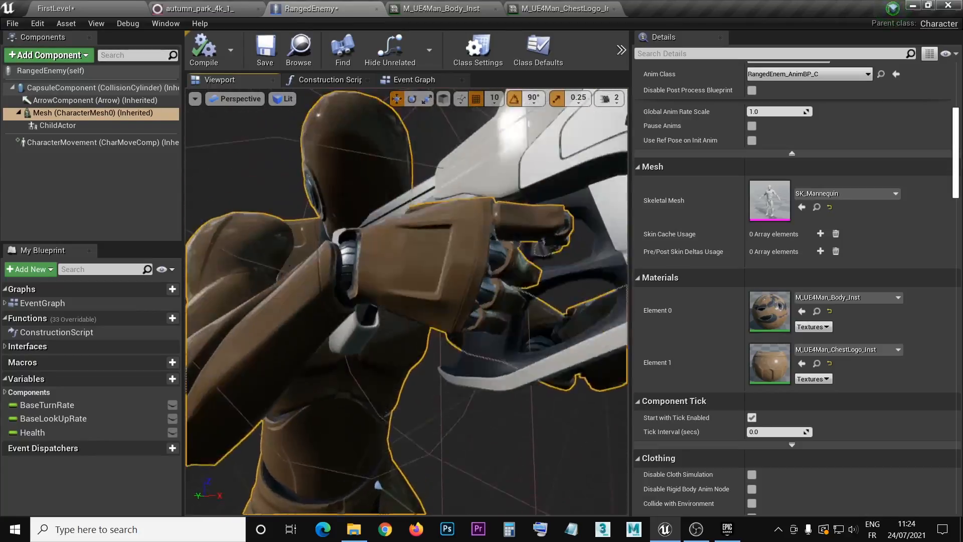
pyautogui.scroll(10, 377, 188)
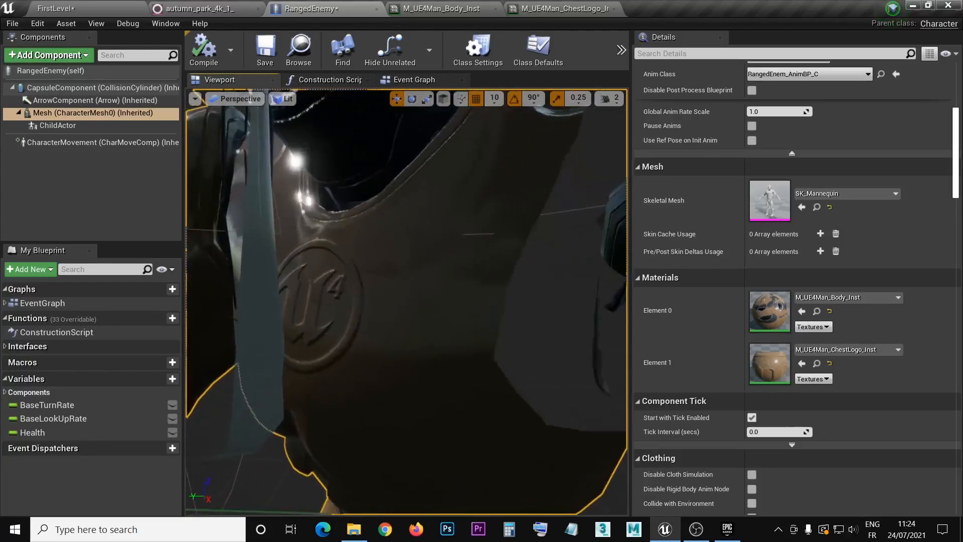
pyautogui.scroll(-20, 377, 188)
pyautogui.moveTo(377, 189); pyautogui.dragTo(430, 223)
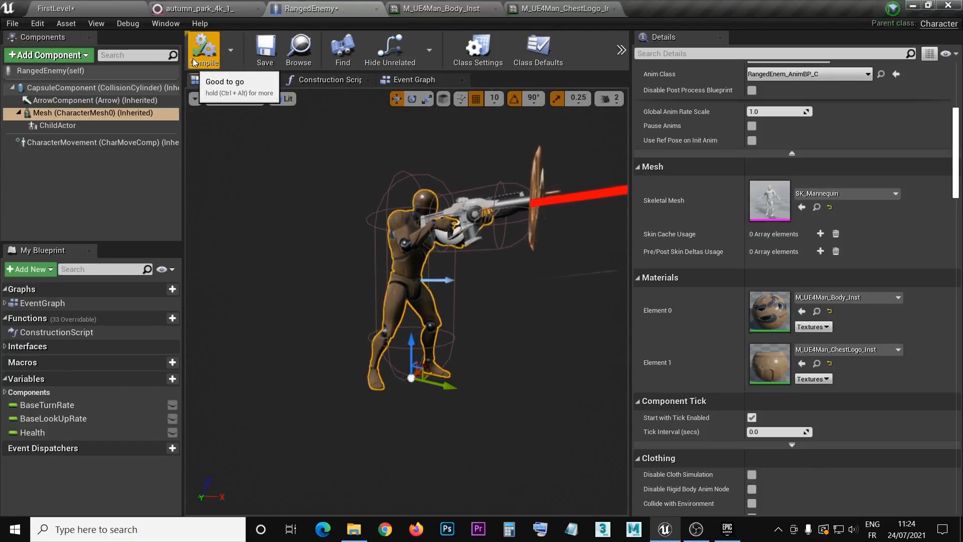
# Save all unsaved levels and assets, and return to the FirstLevel scene.
pyautogui.click(13, 24)
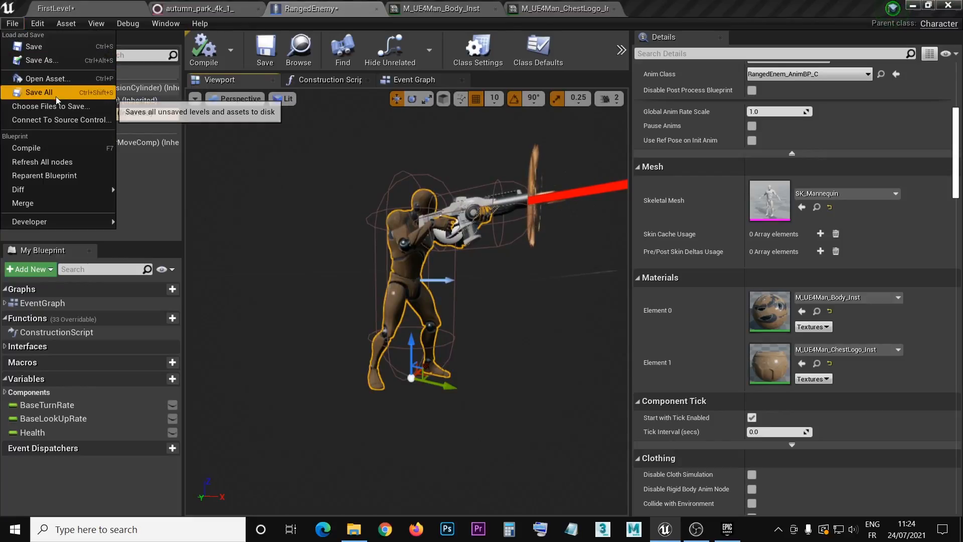
pyautogui.click(35, 94)
pyautogui.click(149, 6)
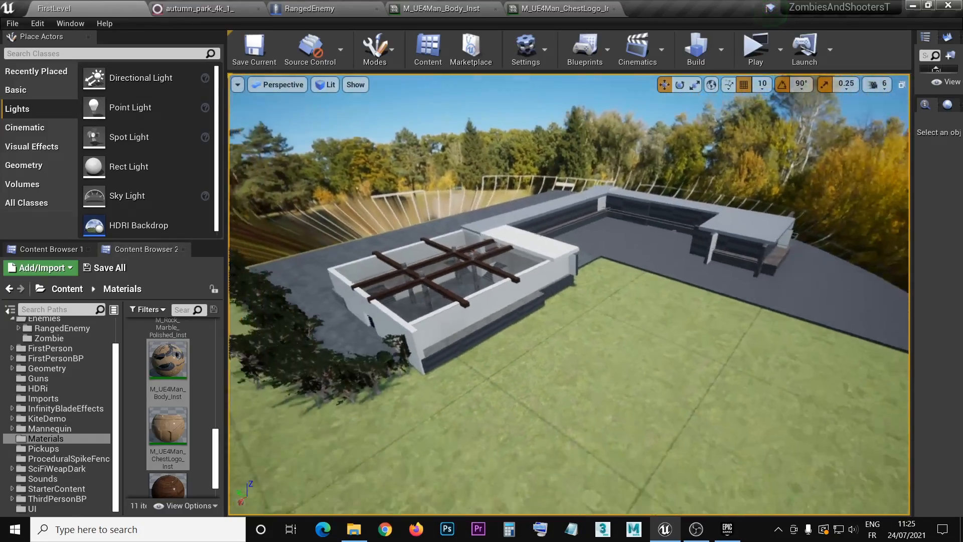
pyautogui.moveTo(569, 294); pyautogui.dragTo(467, 255, button='right')
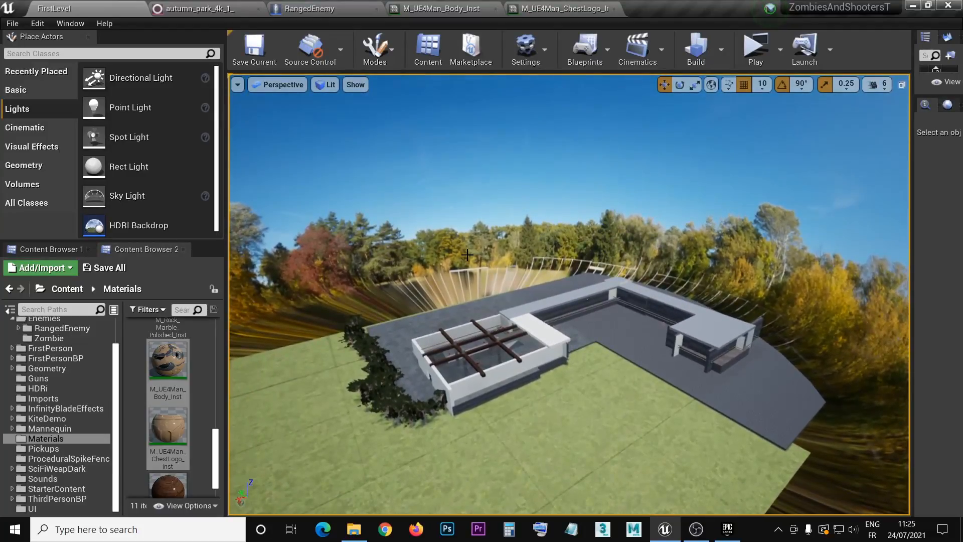